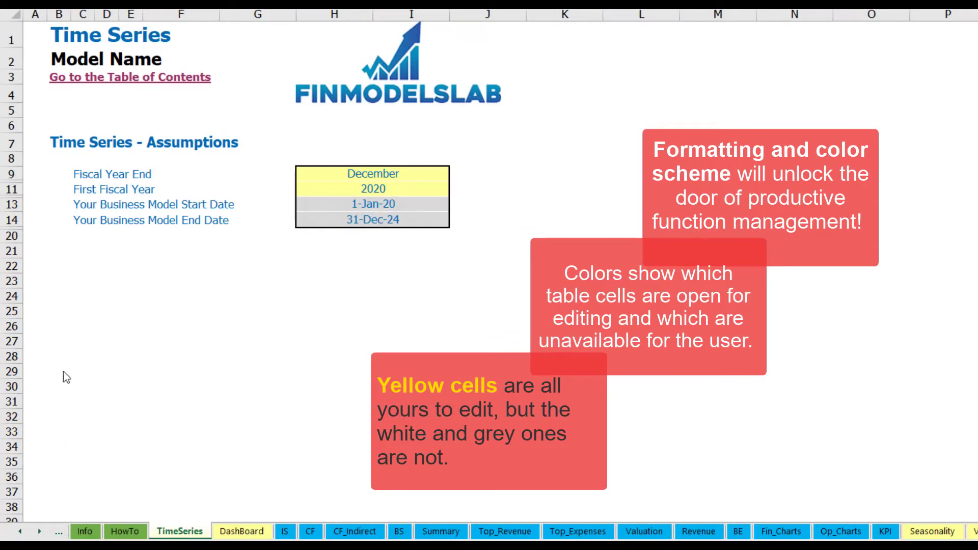
Browse the colour-coded sheet tabs through to the sheets from Top_Expenses onward
click(41, 532)
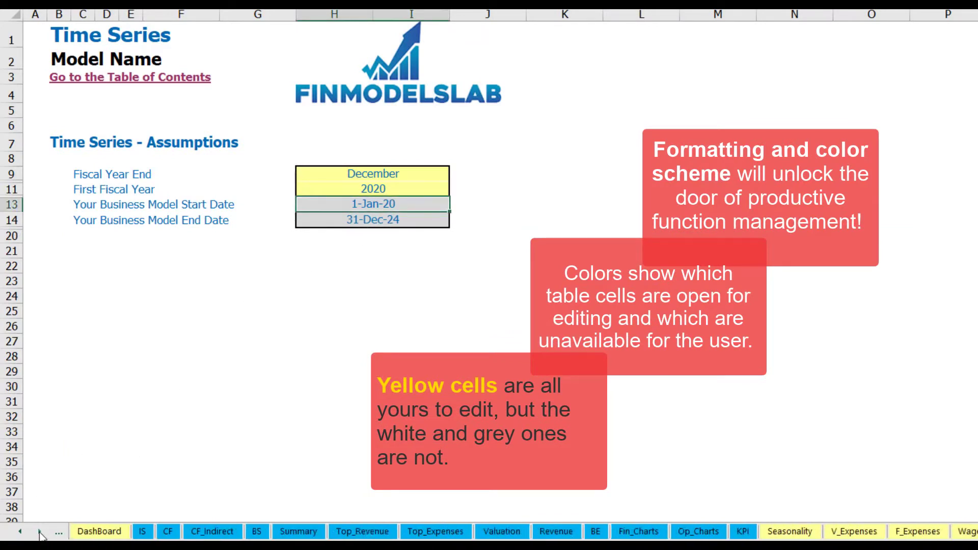
click(40, 532)
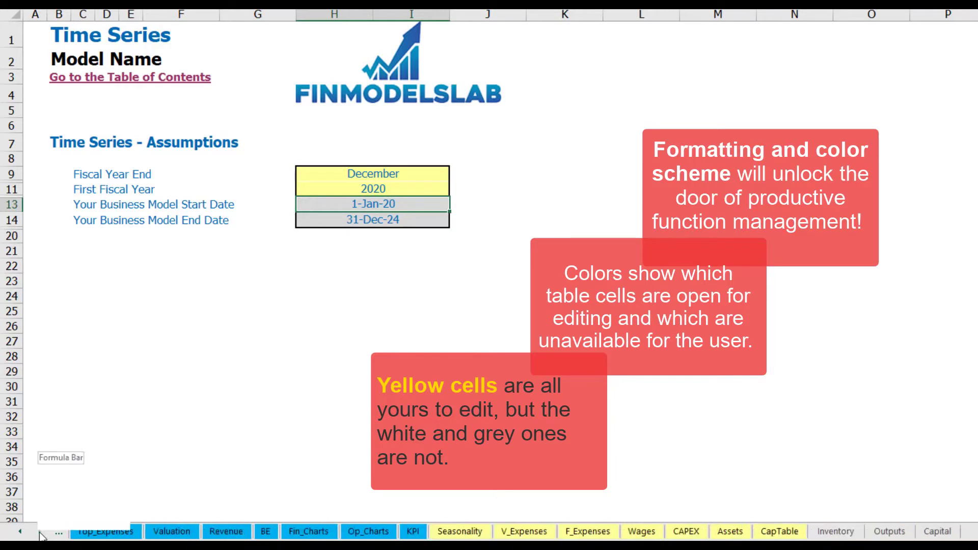
click(22, 535)
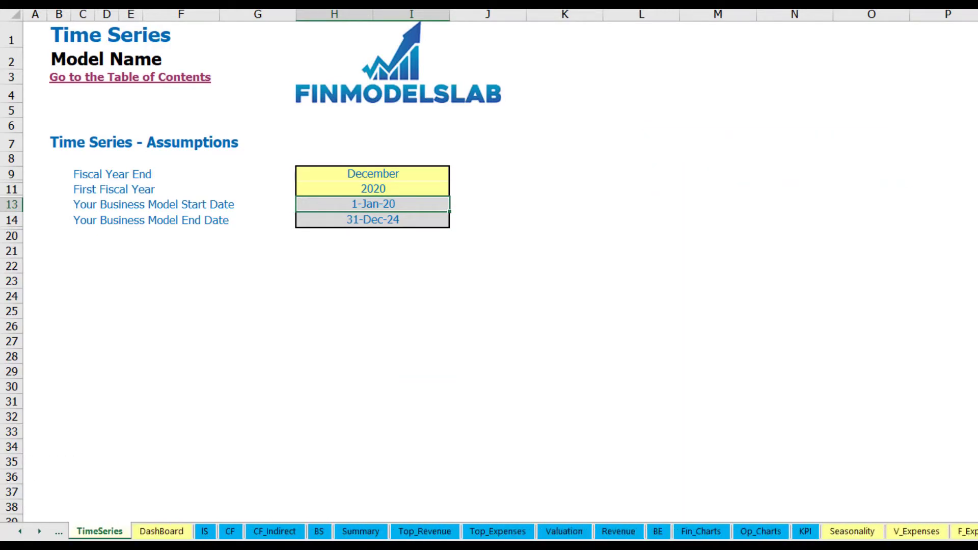
click(40, 532)
click(41, 533)
click(40, 532)
click(40, 532)
click(40, 532)
click(40, 532)
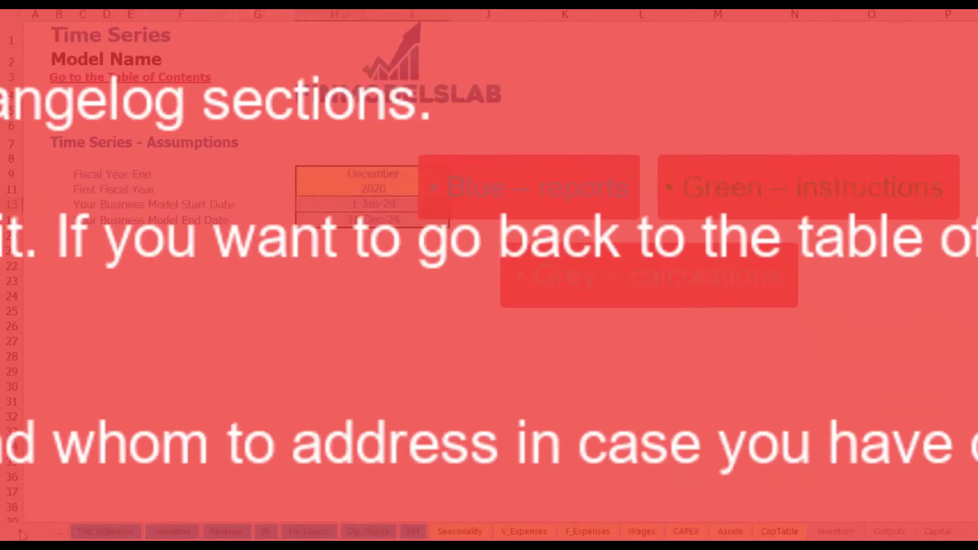
click(172, 532)
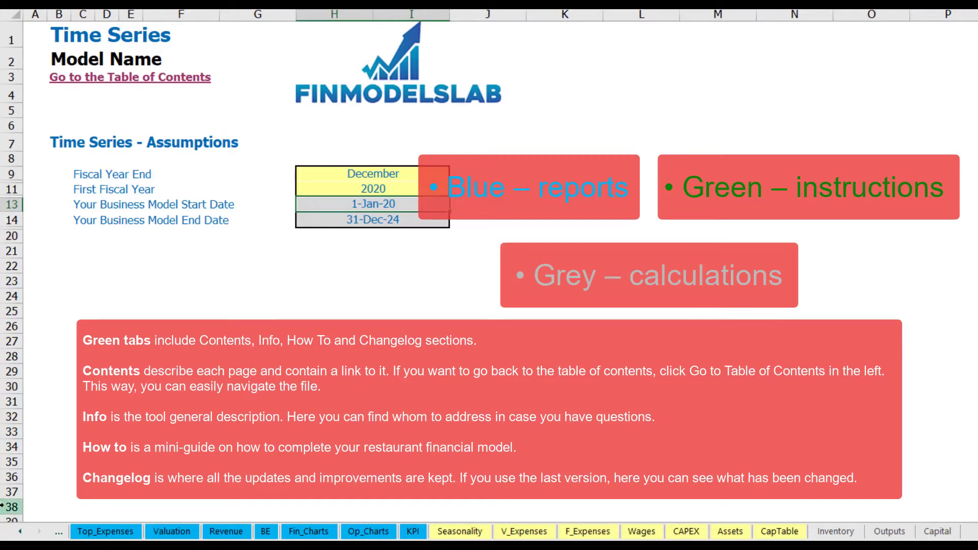
Scroll the tab bar back to the first sheets and open the Contents sheet
click(20, 532)
click(20, 531)
click(20, 531)
click(20, 531)
click(20, 531)
click(20, 531)
click(19, 531)
click(20, 531)
click(20, 531)
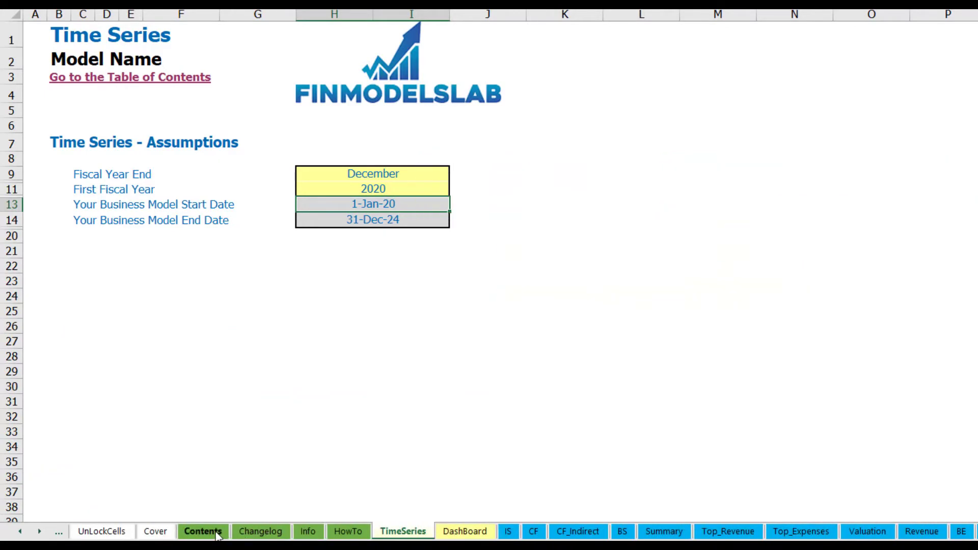
click(217, 533)
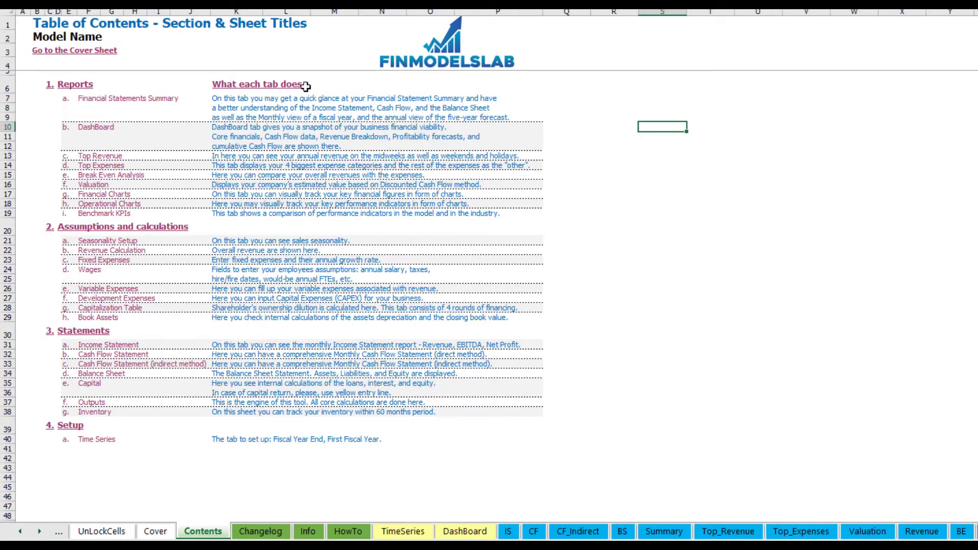
Jump to the Financial Statements Summary, return to the Table of Contents, then open HowTo
click(116, 102)
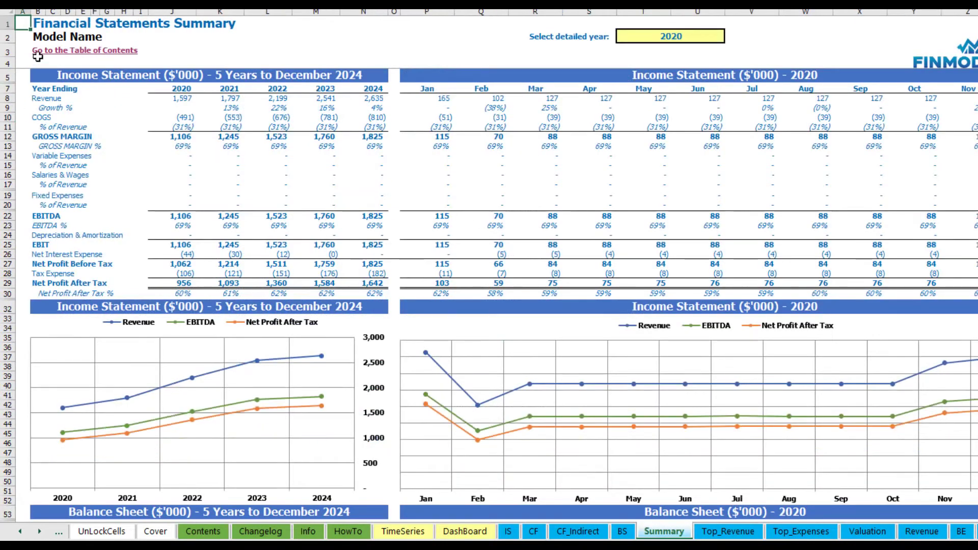
click(38, 51)
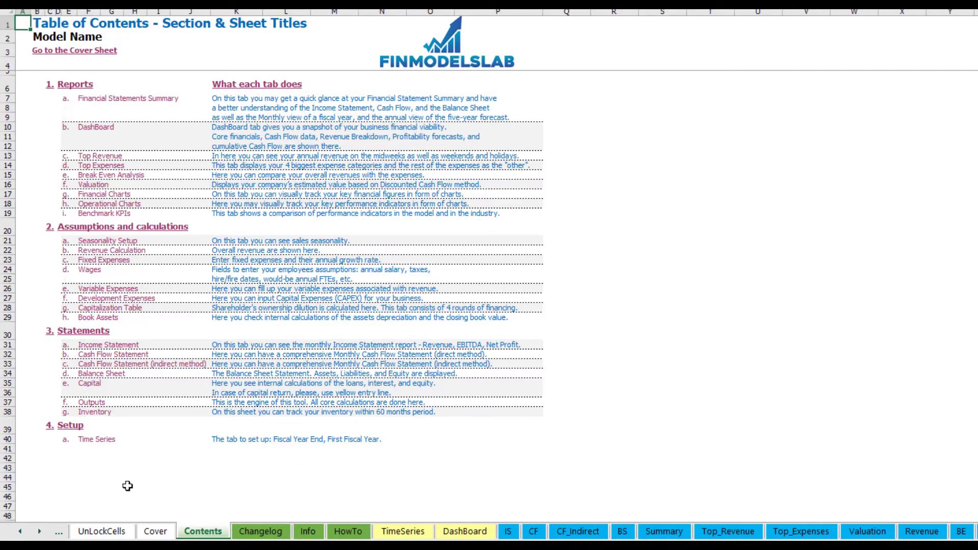
click(348, 533)
Read down the HowTo guide and follow its Book Assets link
scroll(143, 279, up, 20)
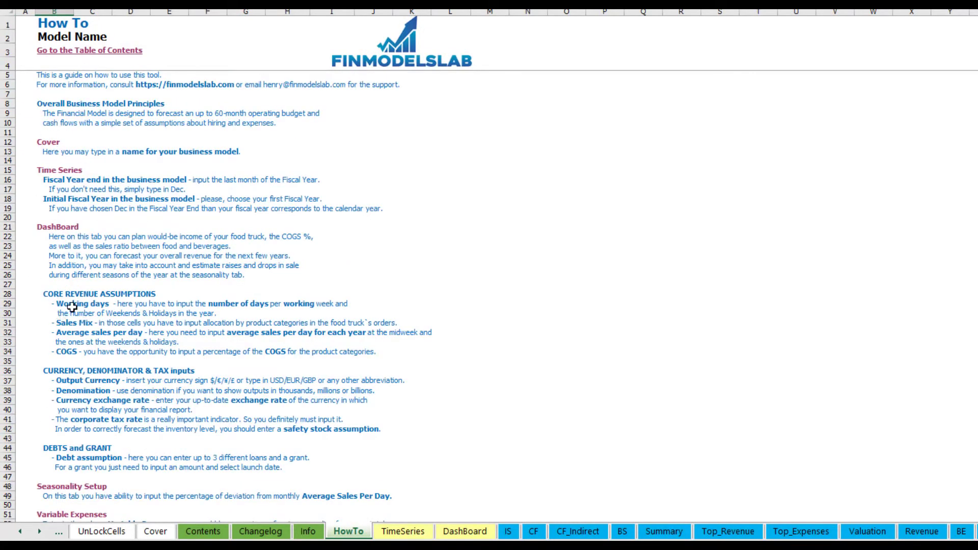
scroll(66, 302, down, 3)
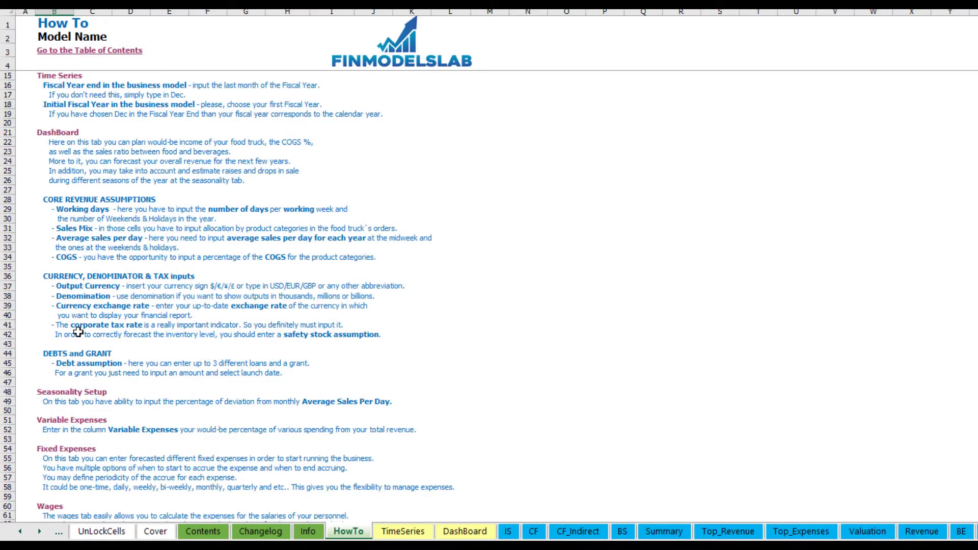
scroll(77, 354, down, 3)
scroll(71, 360, down, 3)
scroll(63, 388, down, 3)
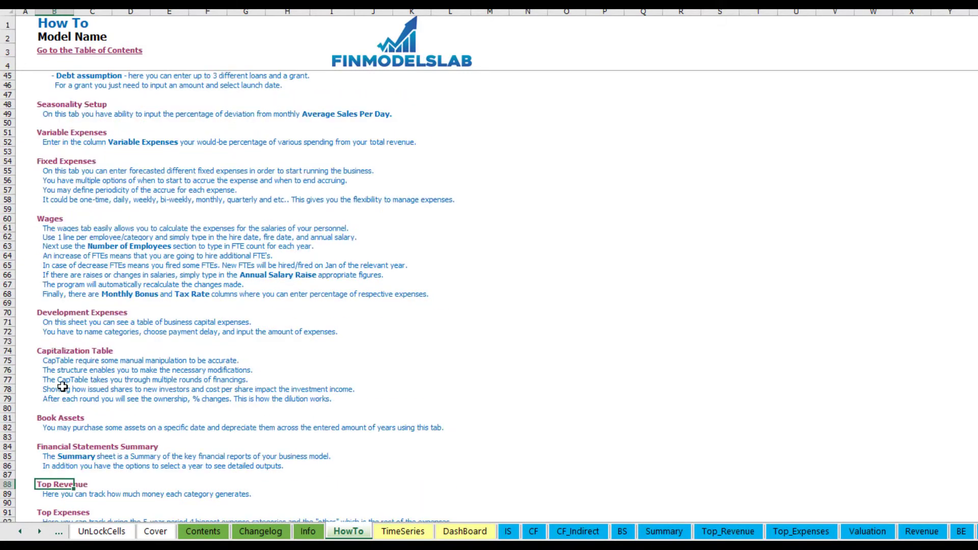
scroll(69, 304, up, 12)
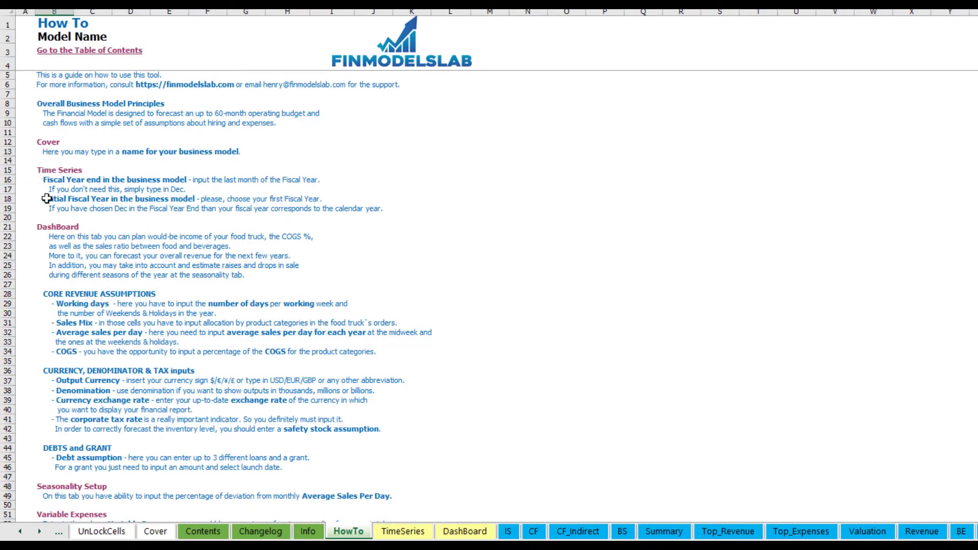
scroll(56, 275, down, 12)
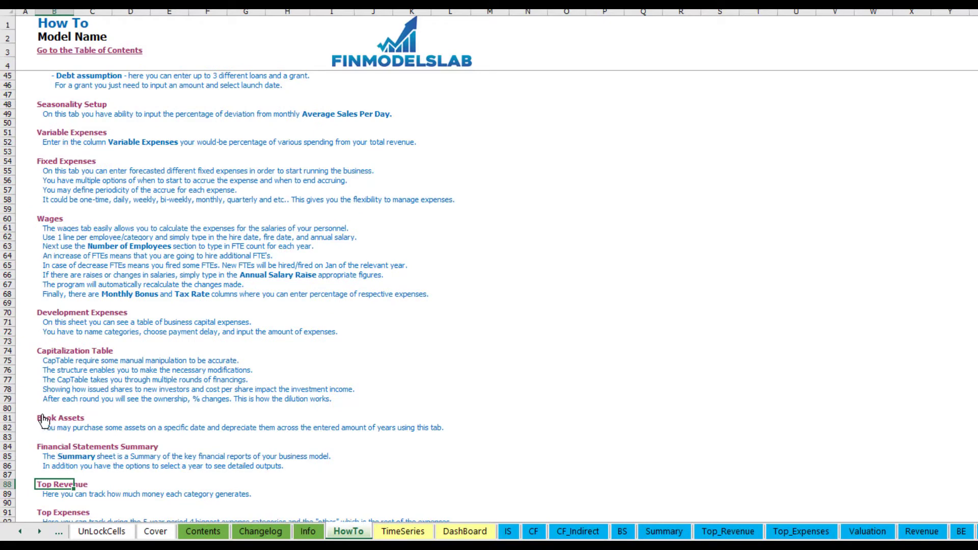
click(51, 418)
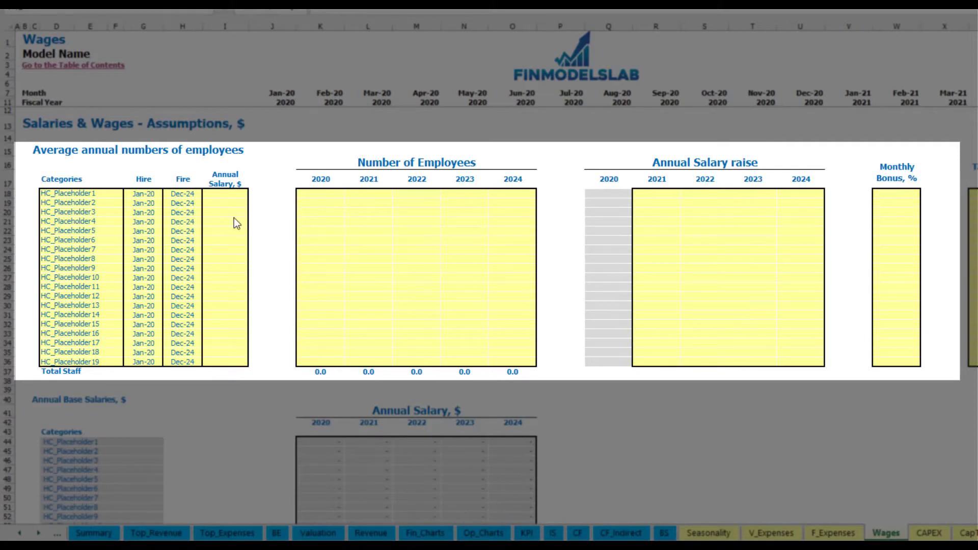
Name the first staff category CFO, hired Mar-20, with a 50,000 annual salary
click(109, 193)
text(CFO)
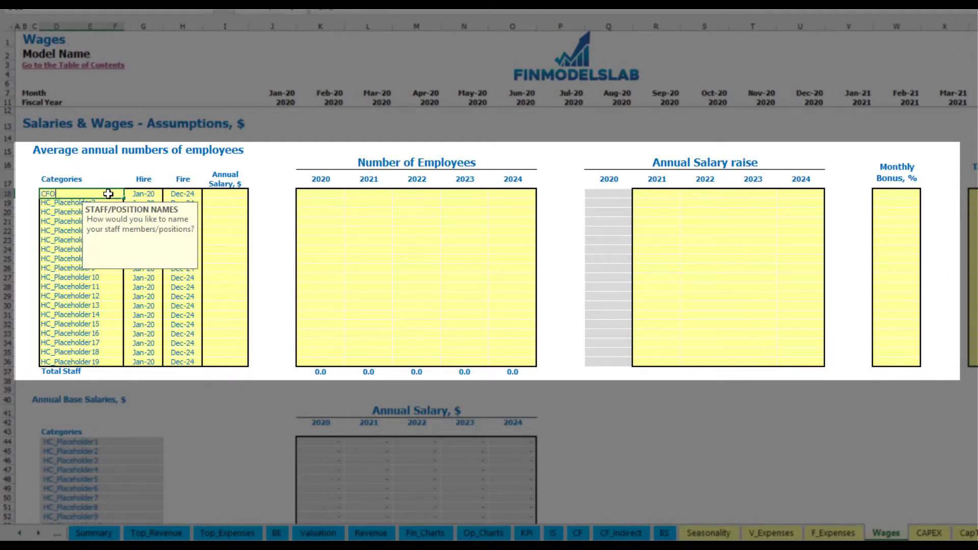
key(Return)
click(150, 196)
click(167, 194)
click(140, 221)
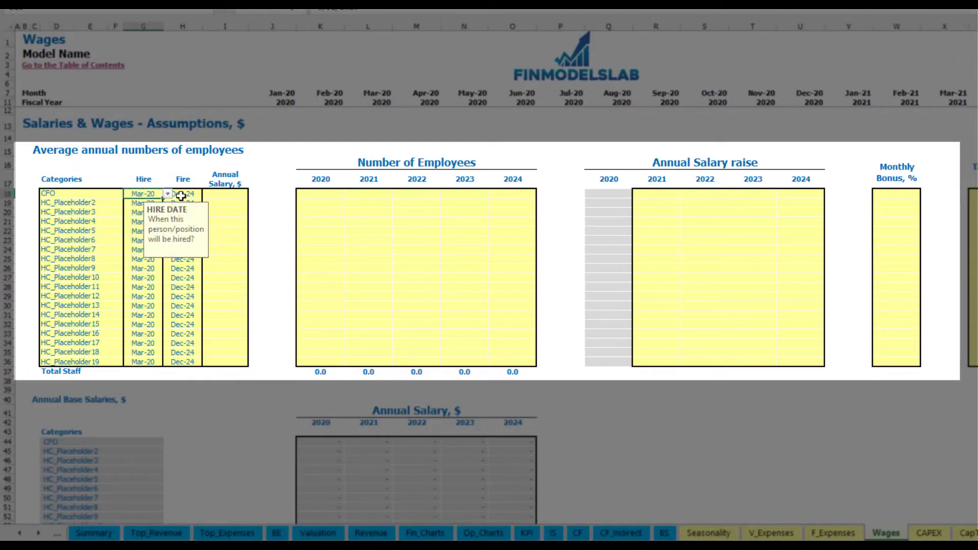
click(183, 193)
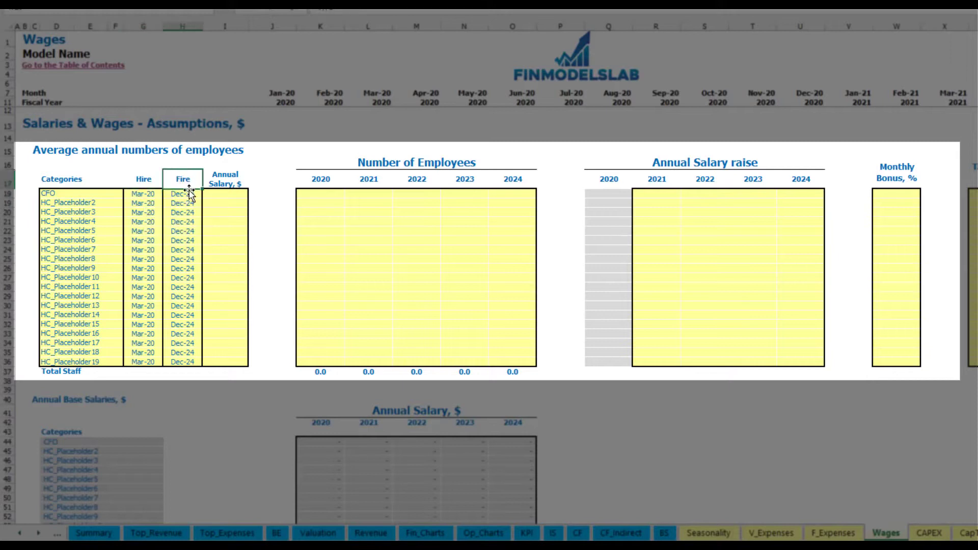
click(228, 195)
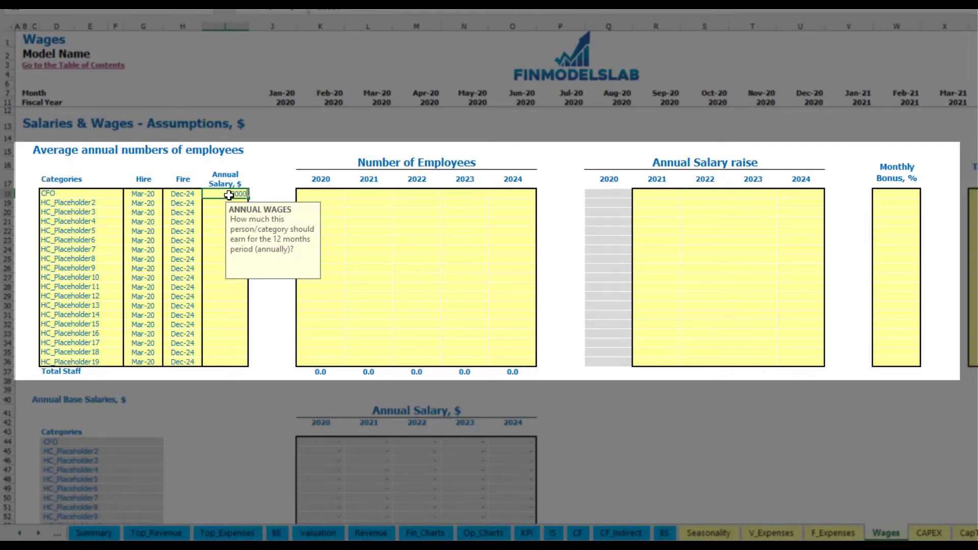
text(50000)
key(Return)
Set the CFO headcount to 1 for each year 2020–2024
click(333, 196)
text(1)
key(Tab)
text(1)
key(Tab)
text(1.0	1.0	1)
key(Tab)
Review the CFO's monthly Total Staff Numbers row
scroll(574, 275, down, 4)
scroll(563, 281, up, 4)
scroll(513, 319, down, 13)
click(382, 261)
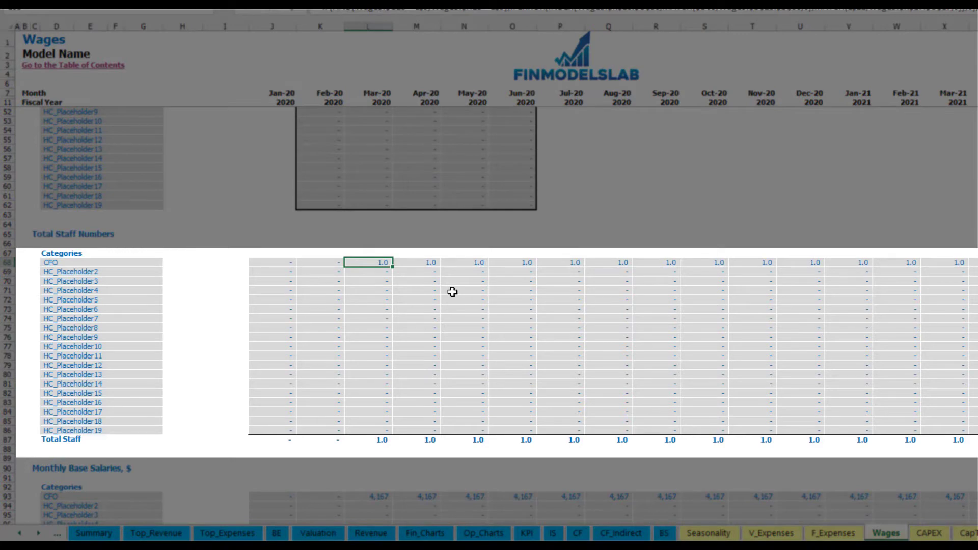
scroll(452, 292, right, 10)
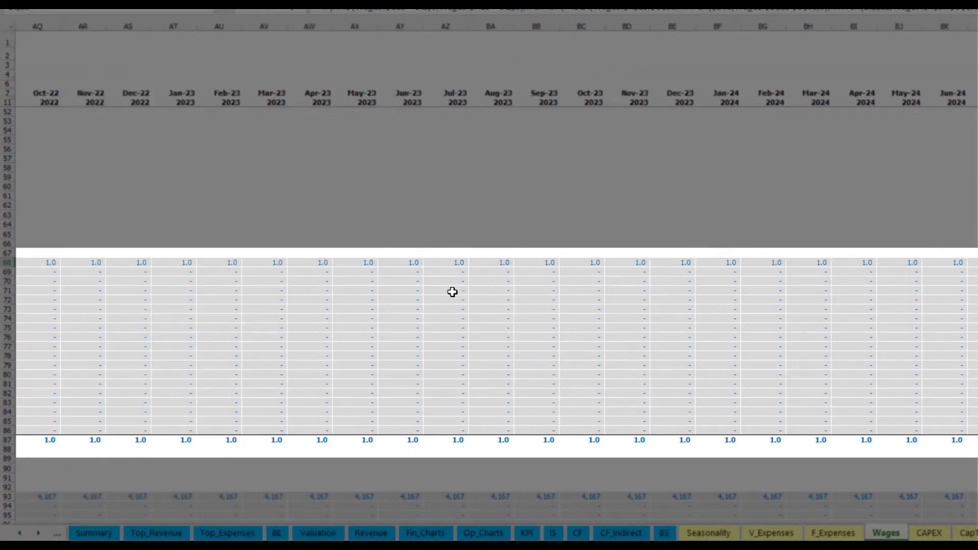
scroll(452, 291, left, 10)
scroll(454, 324, up, 13)
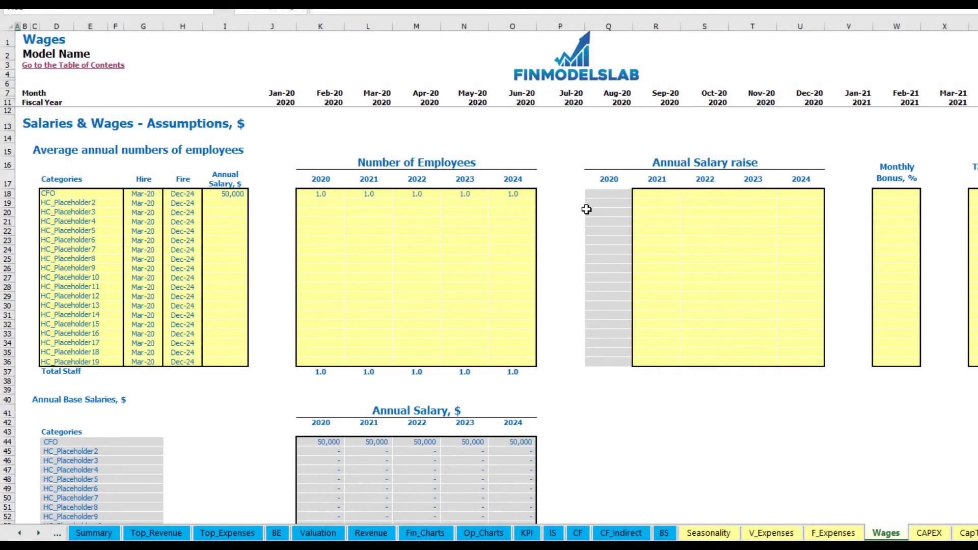
Give the CFO a 5% annual raise for 2021, copied across 2022–2024
click(661, 195)
key(ctrl+Return)
key(ctrl+c)
key(Right)
key(shift+Right)
key(shift+Right)
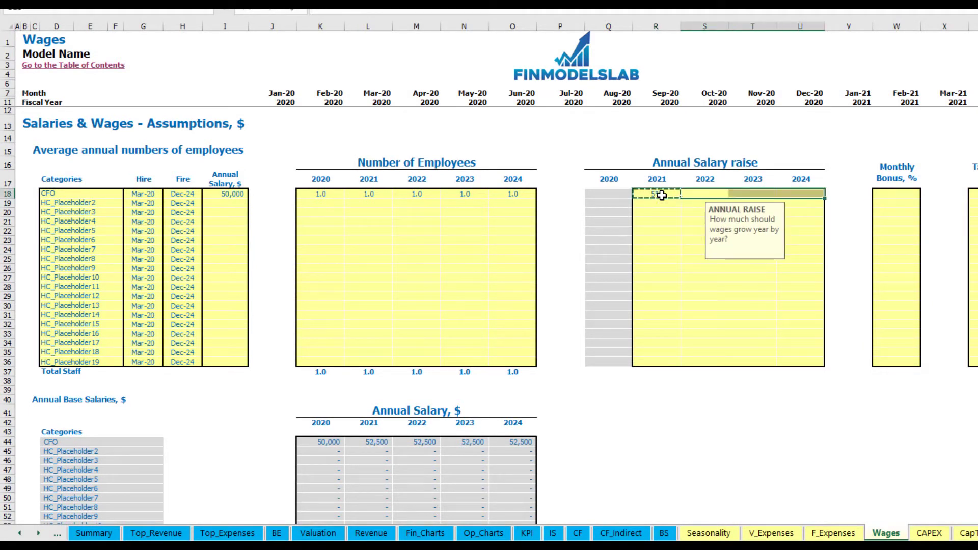
key(ctrl+v)
Check the CFO's recalculated annual salaries rising to 60,775 by 2024
click(608, 412)
drag(323, 445, 515, 439)
click(375, 452)
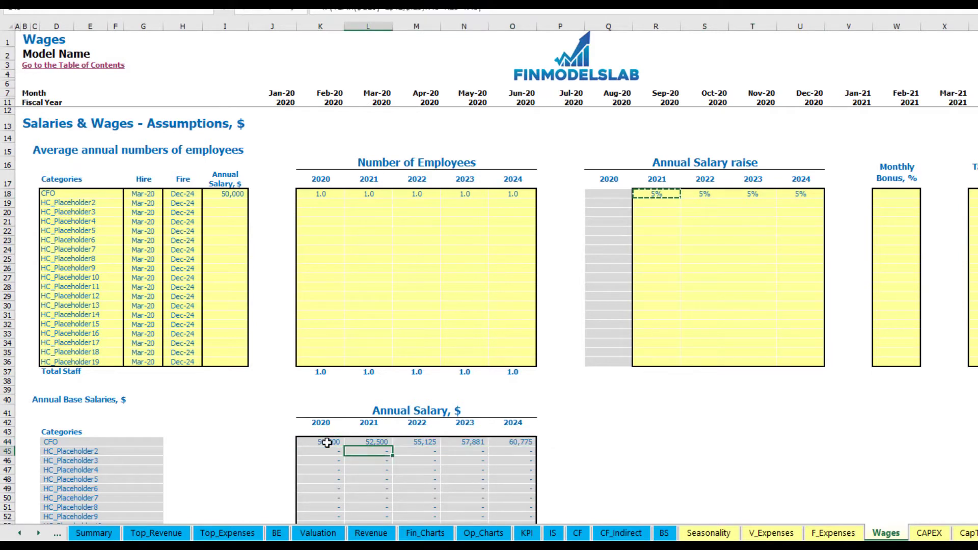
click(233, 197)
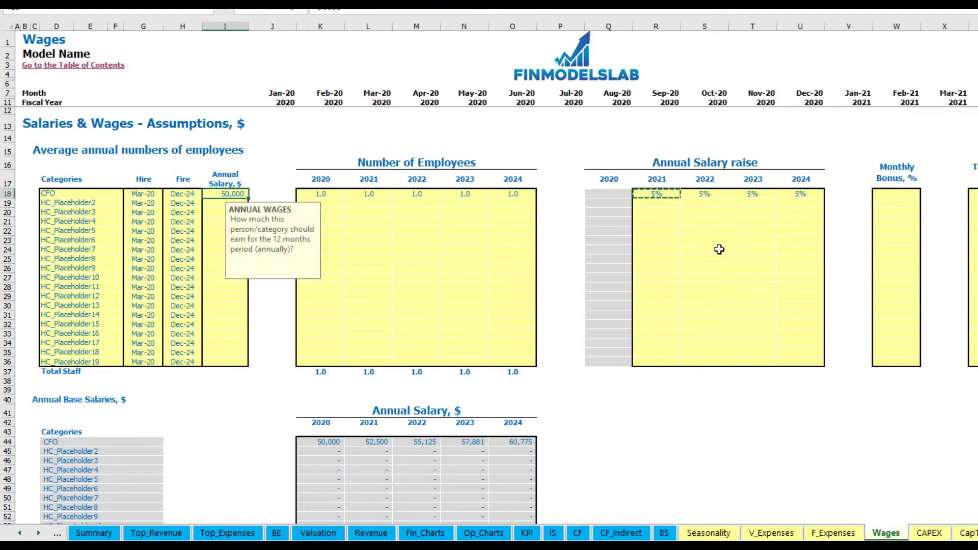
drag(665, 195, 797, 195)
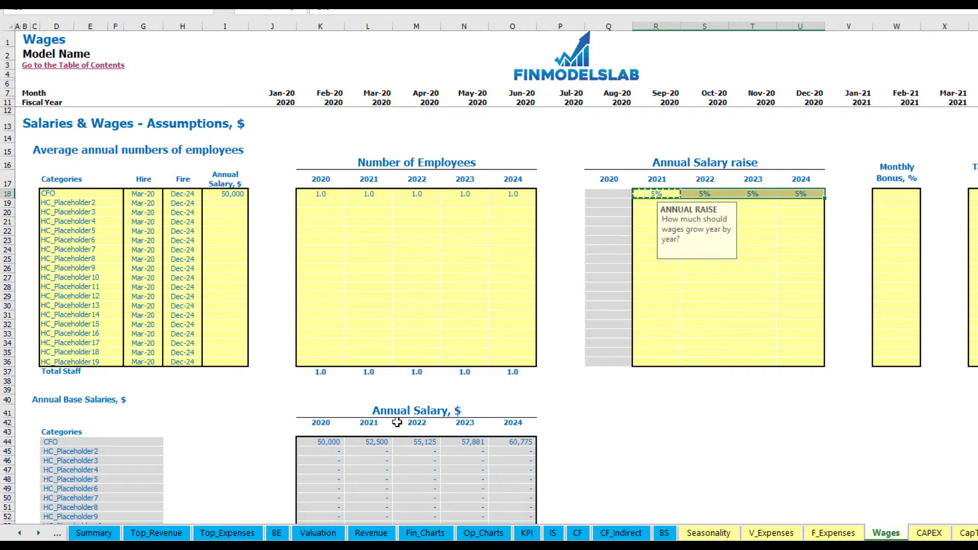
click(368, 442)
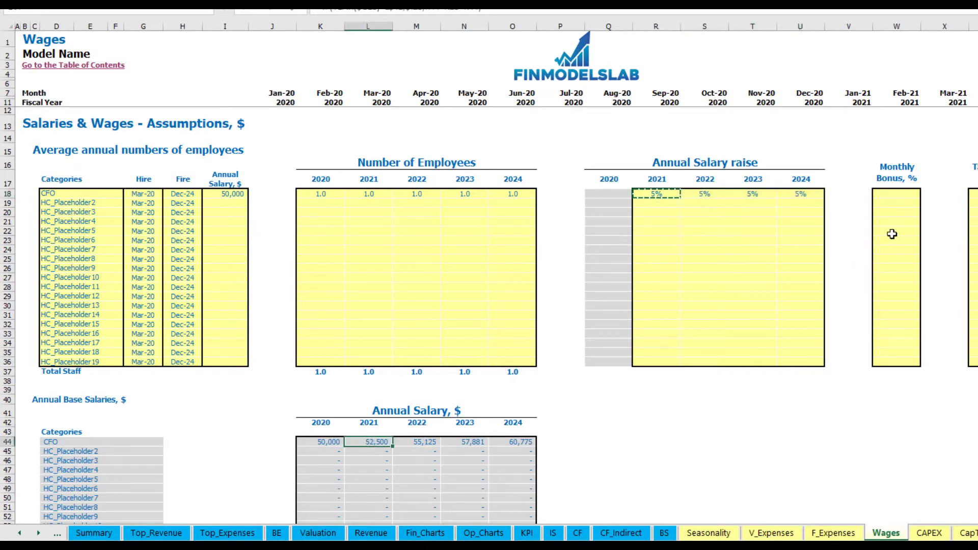
Enter a 10% monthly bonus for the CFO in W18
click(902, 192)
text(10%)
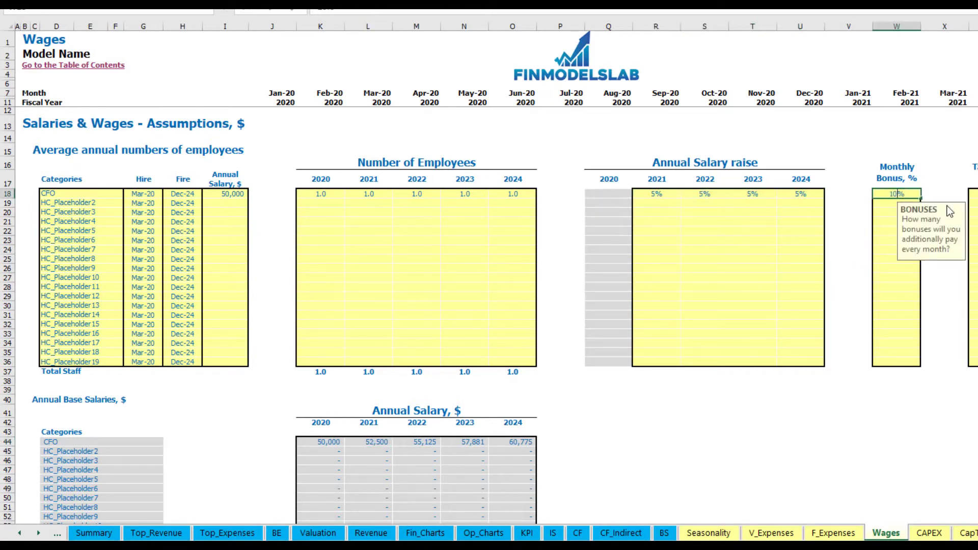
key(Return)
click(973, 194)
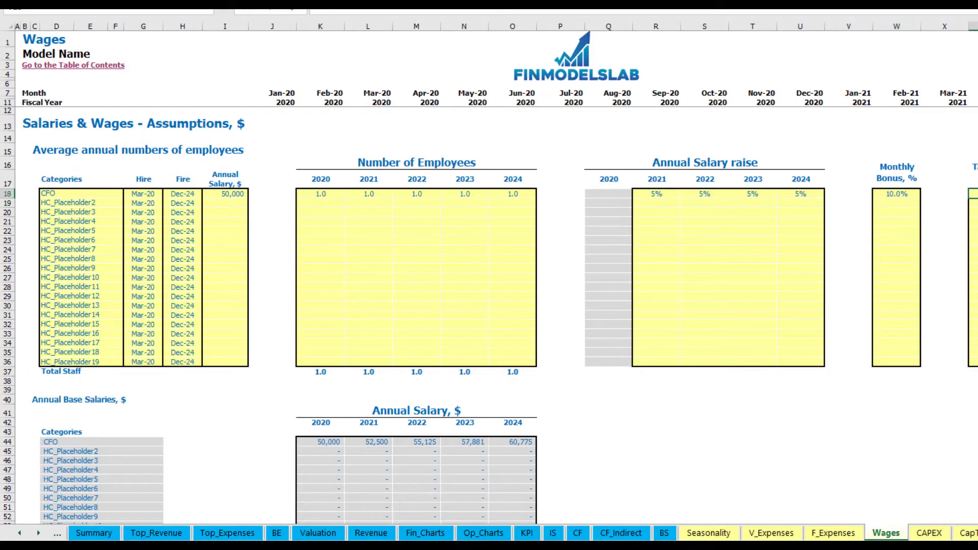
scroll(416, 316, down, 13)
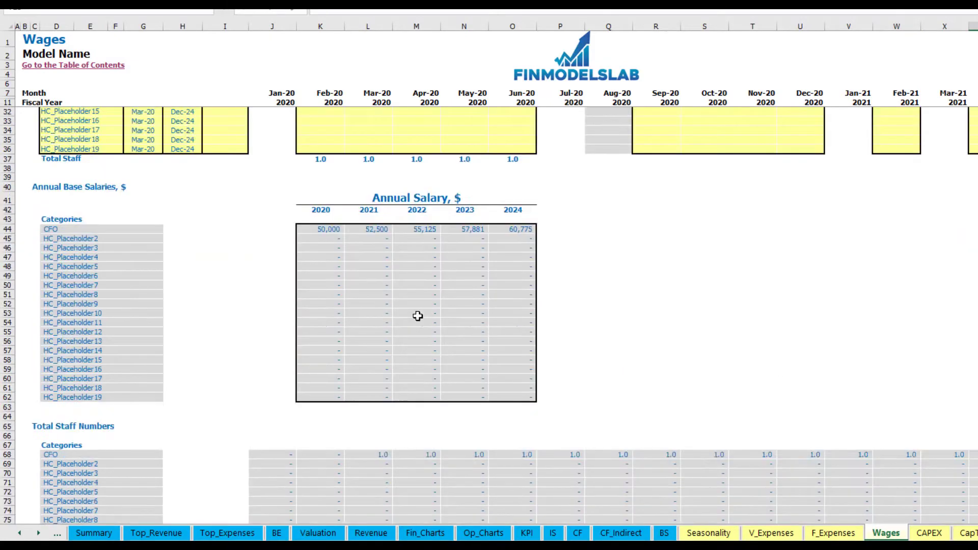
scroll(268, 386, down, 3)
scroll(11, 366, down, 3)
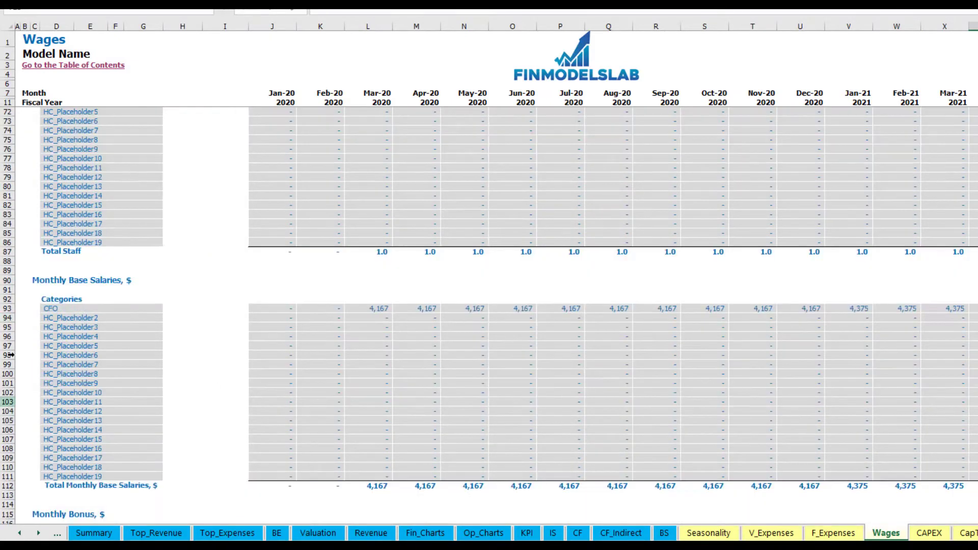
click(8, 310)
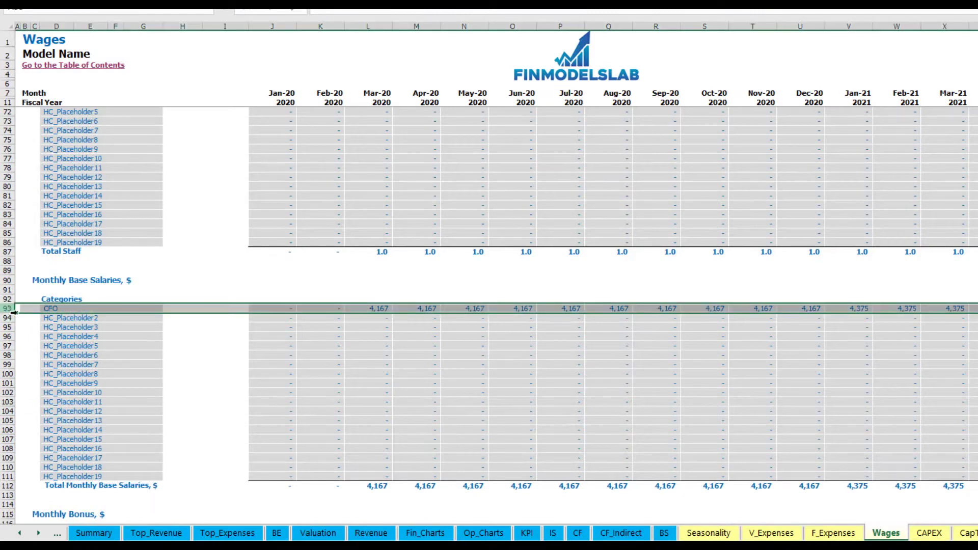
click(379, 309)
scroll(142, 378, down, 7)
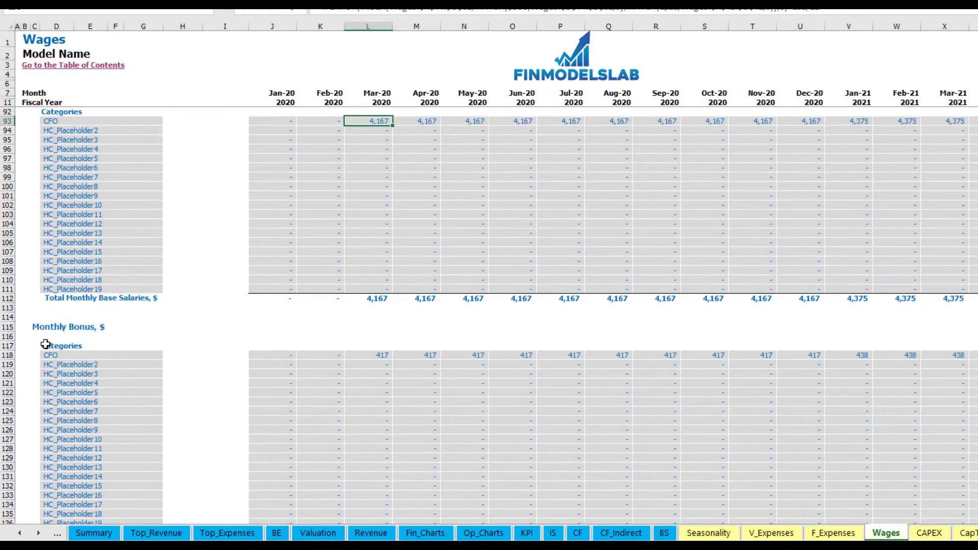
click(10, 354)
click(384, 355)
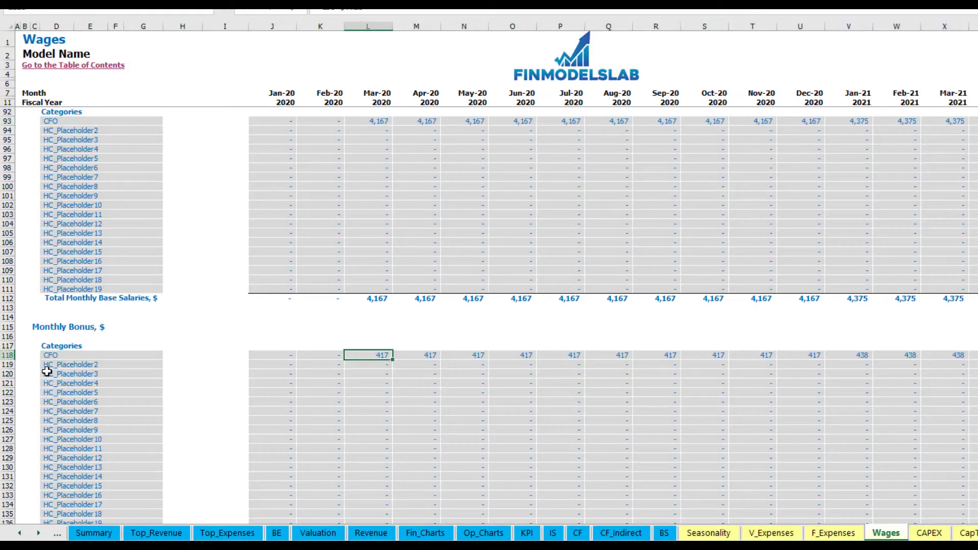
scroll(49, 369, down, 7)
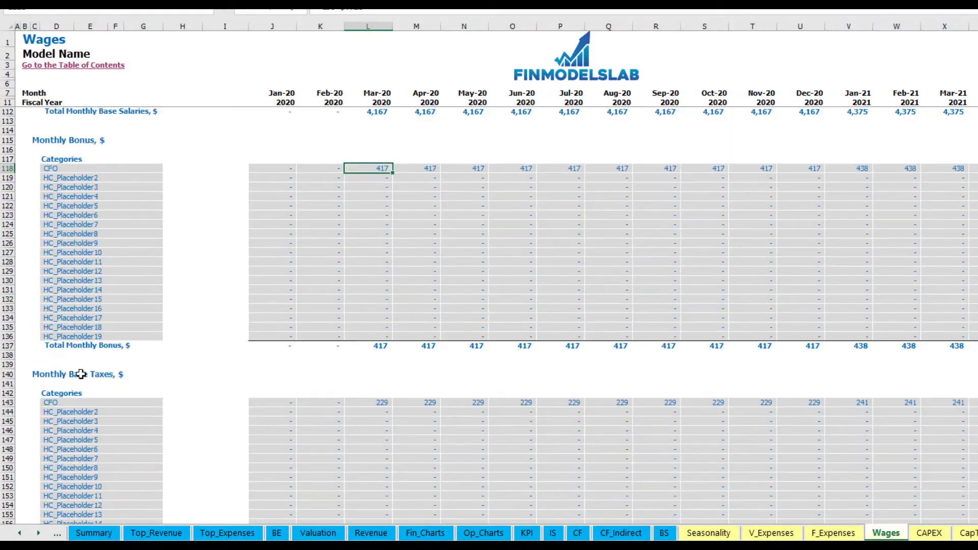
click(7, 403)
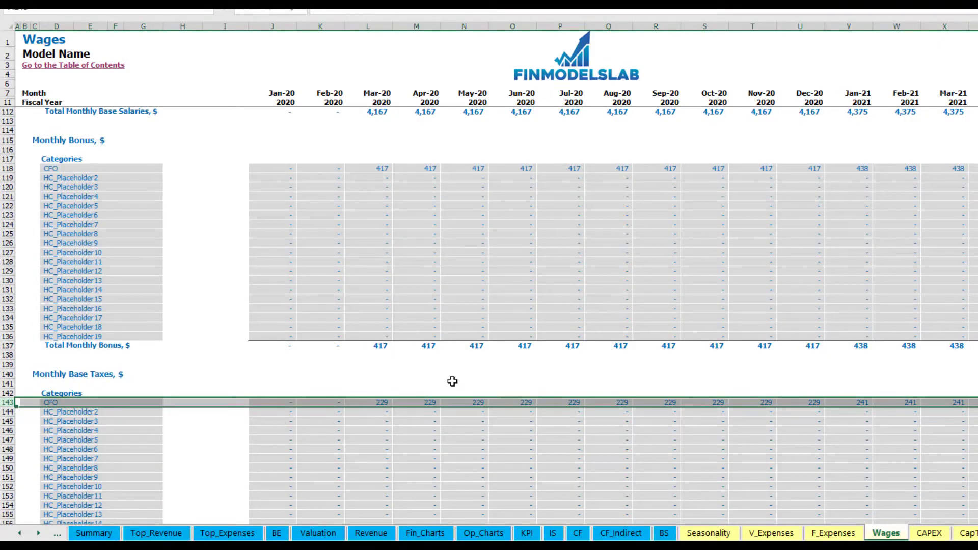
scroll(452, 380, up, 20)
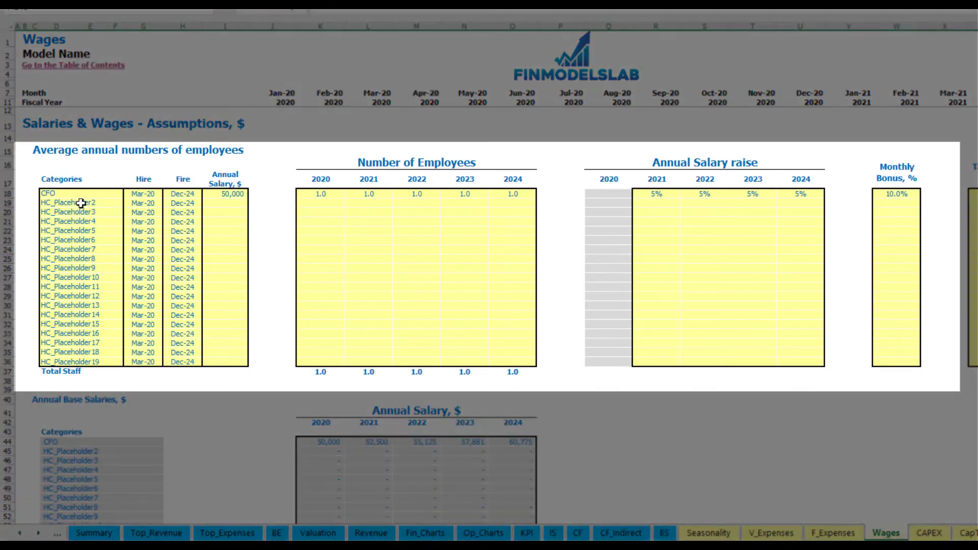
Rename the second staff category to Admin HC with an Apr-20 hire date
click(77, 202)
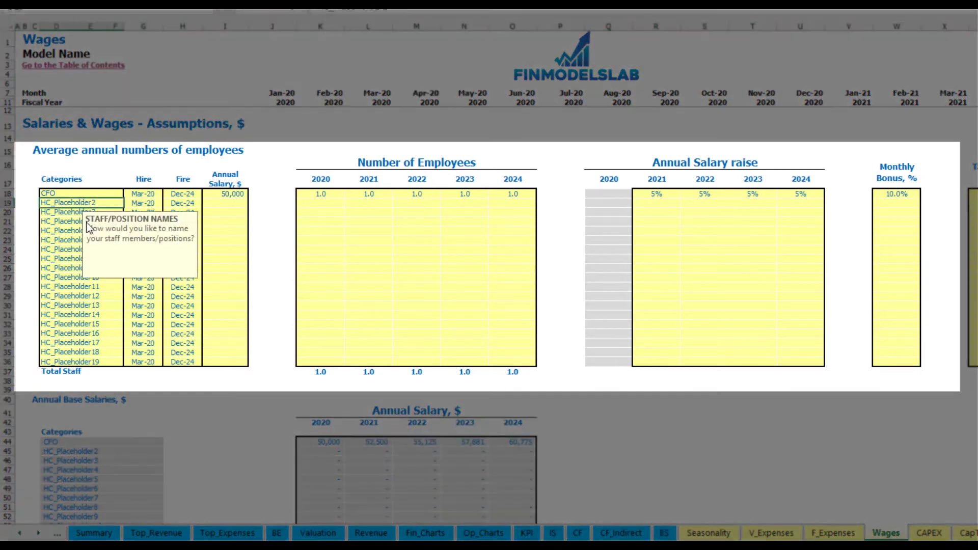
text(Admin HC)
key(Return)
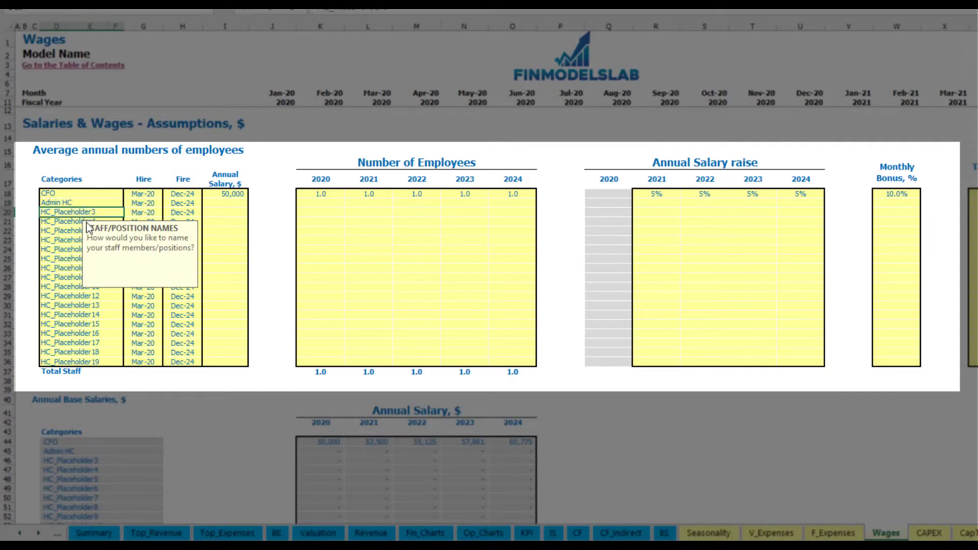
click(148, 203)
click(167, 203)
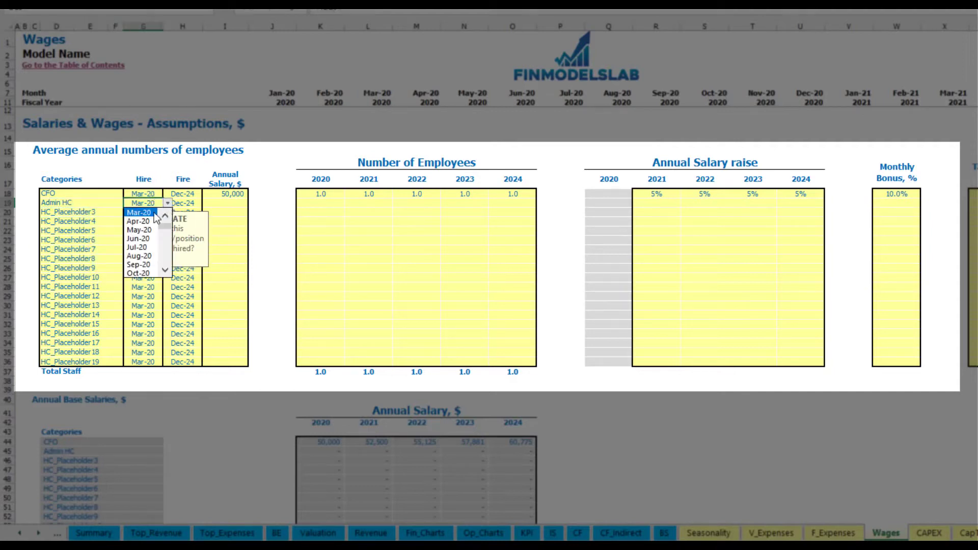
click(152, 224)
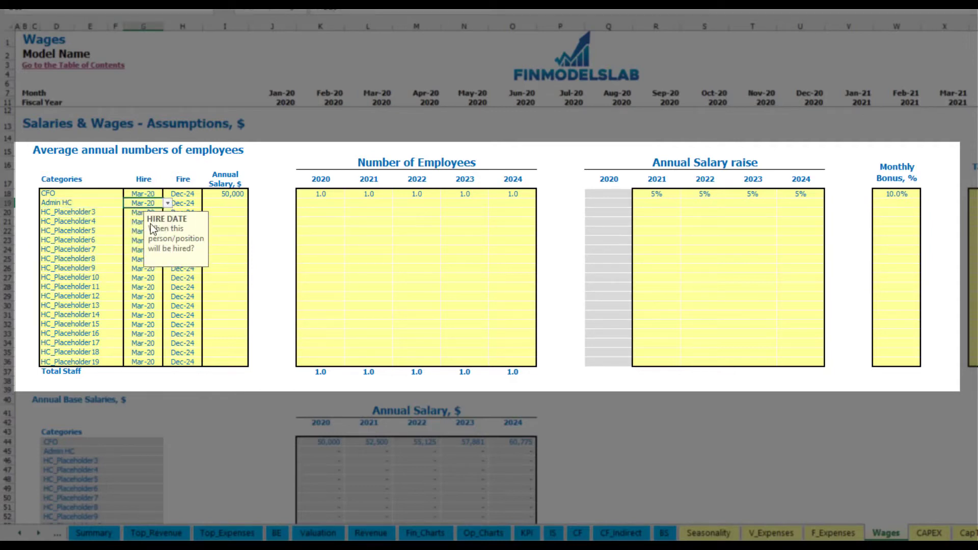
click(192, 203)
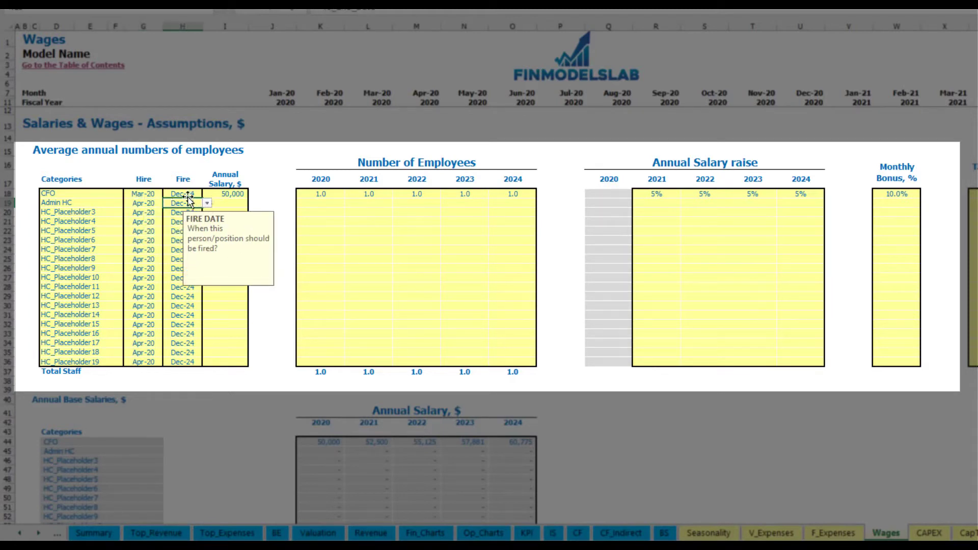
Set Admin HC salary to 30,000 and headcount to 2, 4, 6, 8, 10 for 2020–2024
click(222, 202)
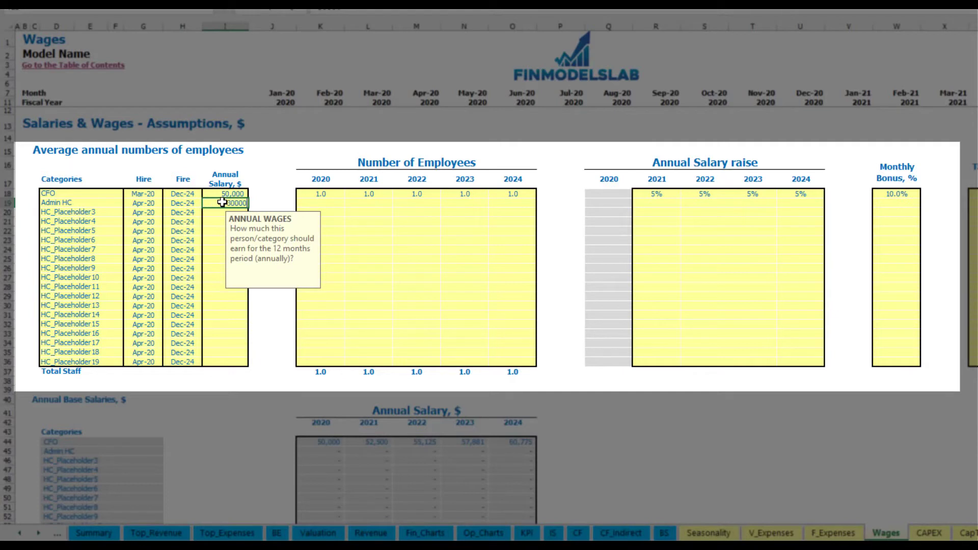
key(Return)
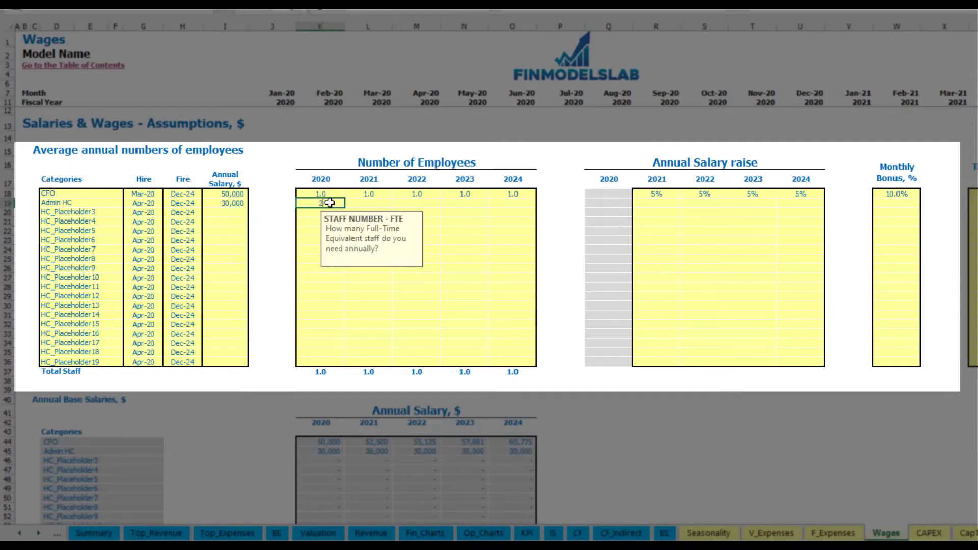
key(Tab)
text(4)
key(Tab)
text(6)
key(Tab)
text(8)
key(Tab)
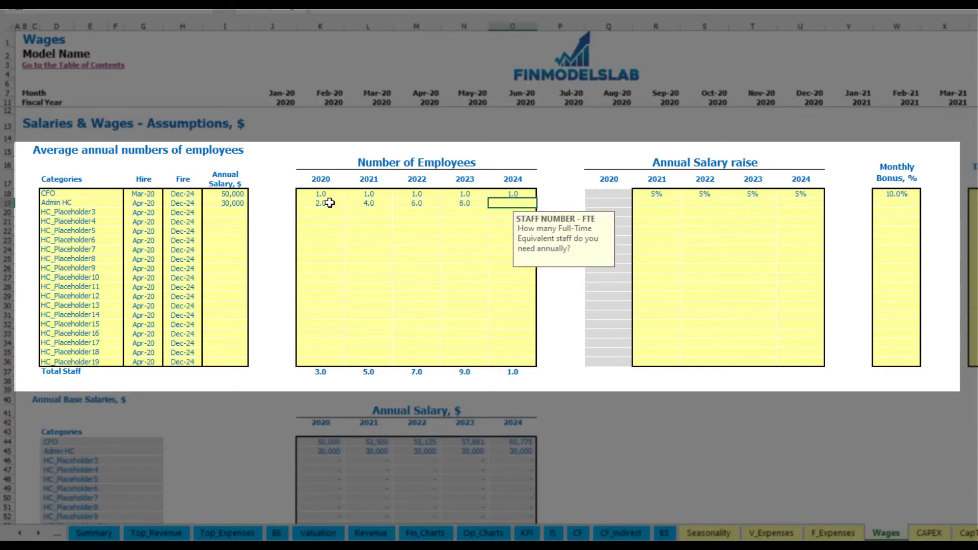
text(10)
key(Tab)
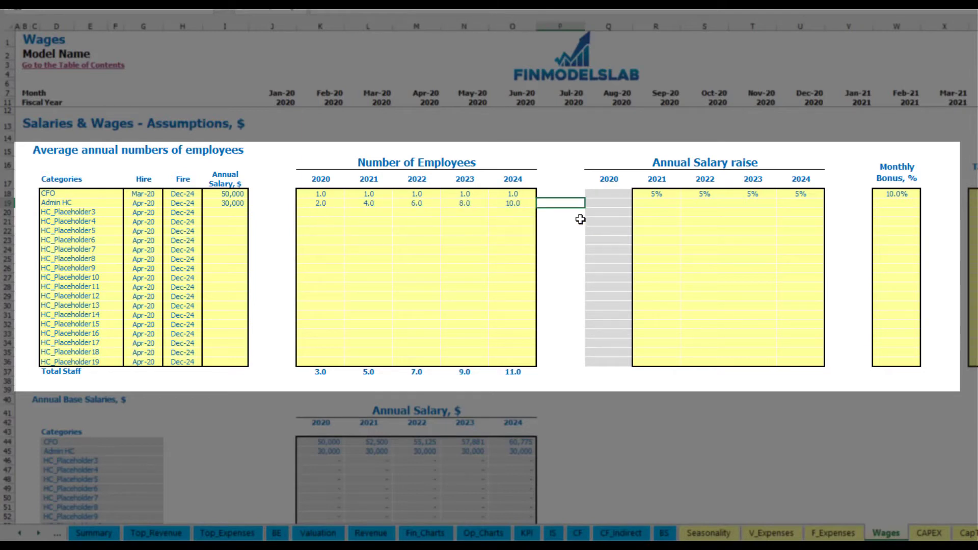
Apply a 3% Admin HC raise for 2021 and copy it across 2022–2024
click(654, 203)
key(ctrl+d)
key(ctrl+c)
key(Right)
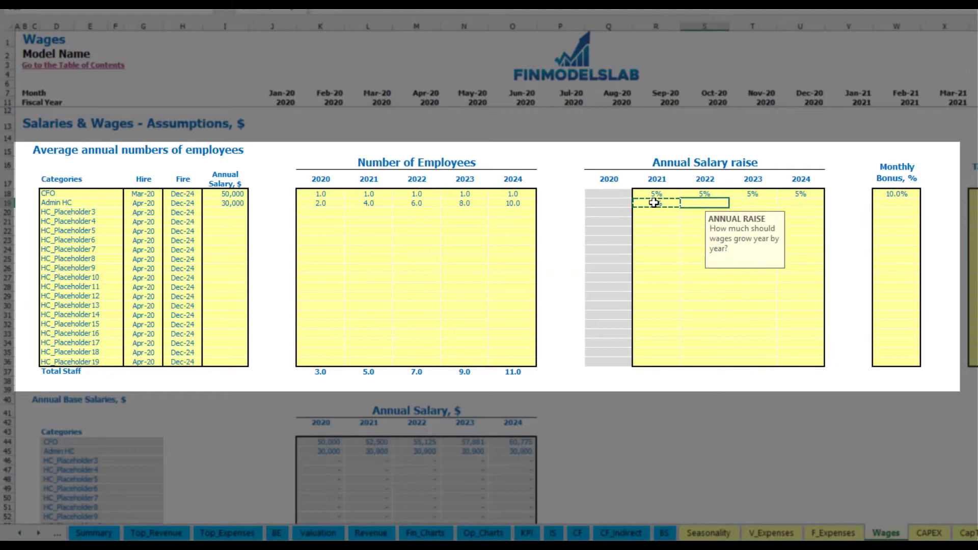
key(shift+Right)
key(shift+Right)
key(ctrl+v)
Set the Admin HC monthly bonus to 5%
click(910, 207)
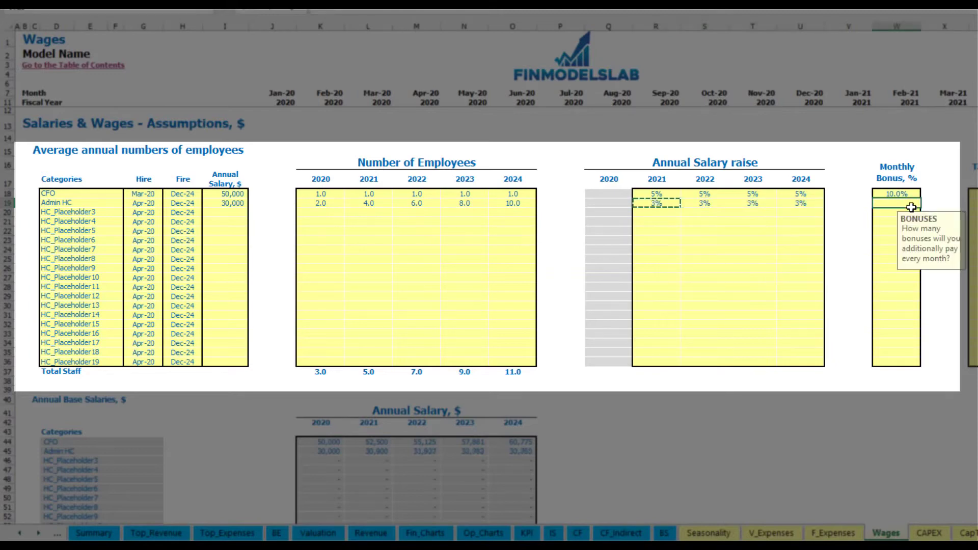
key(Escape)
key(Right)
key(Right)
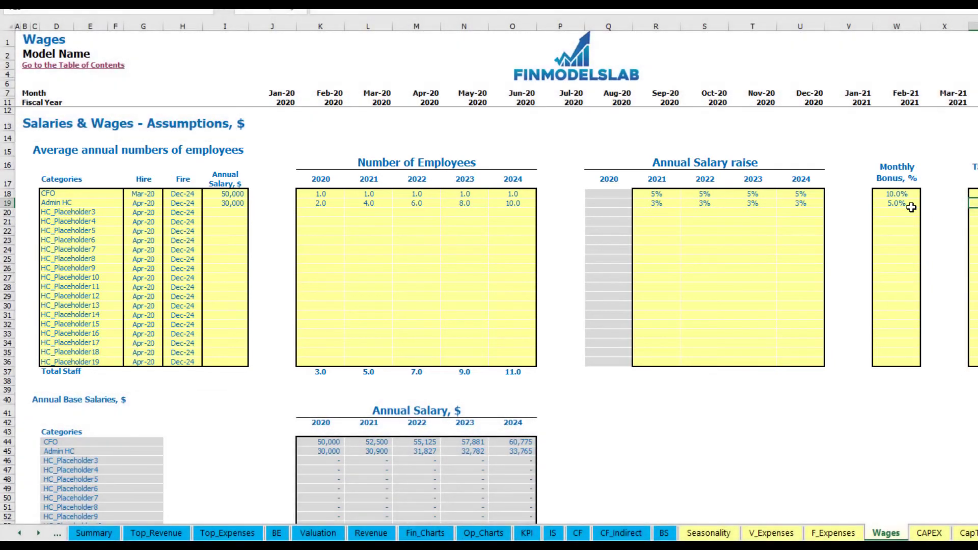
key(Down)
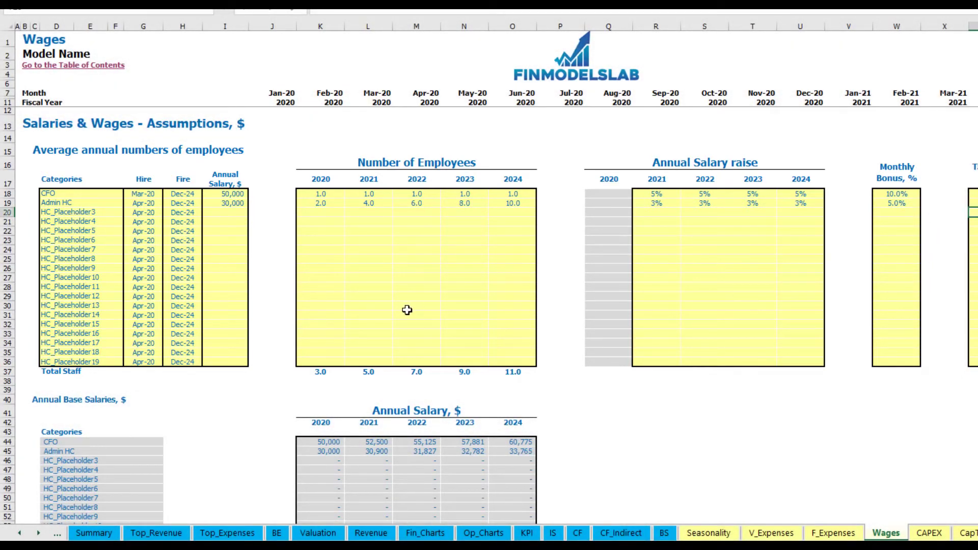
scroll(406, 310, down, 13)
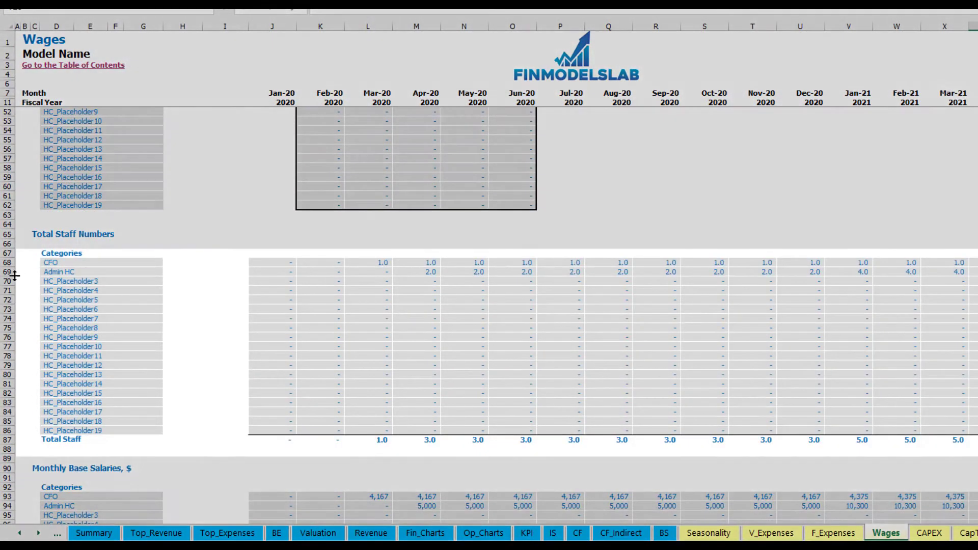
click(10, 272)
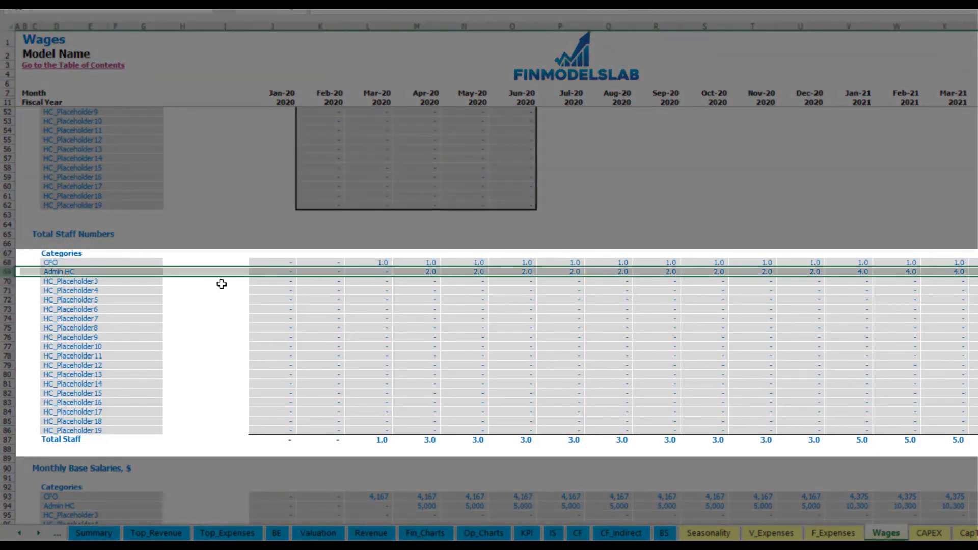
click(426, 274)
drag(428, 270, 812, 271)
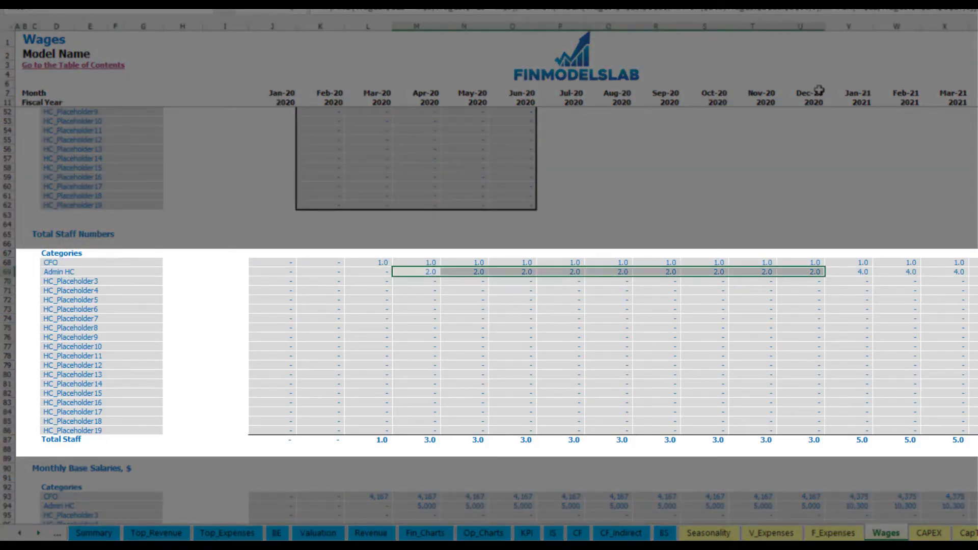
click(866, 272)
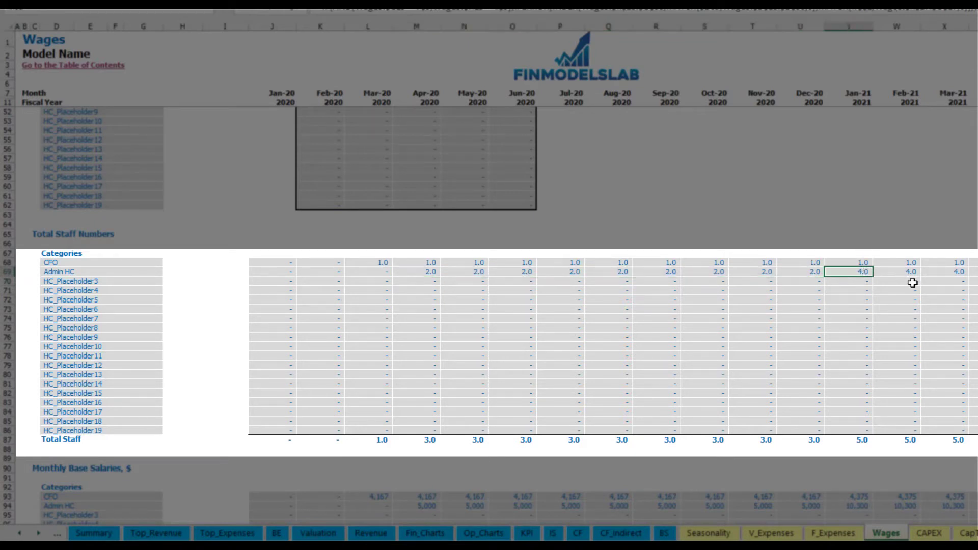
drag(864, 270, 975, 272)
scroll(488, 275, right, 10)
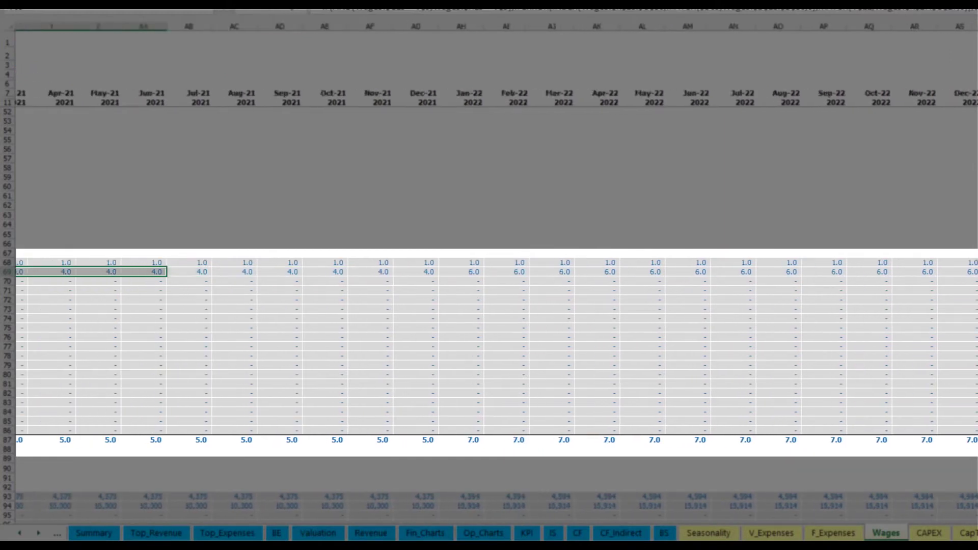
scroll(489, 275, right, 3)
click(972, 274)
scroll(489, 275, right, 5)
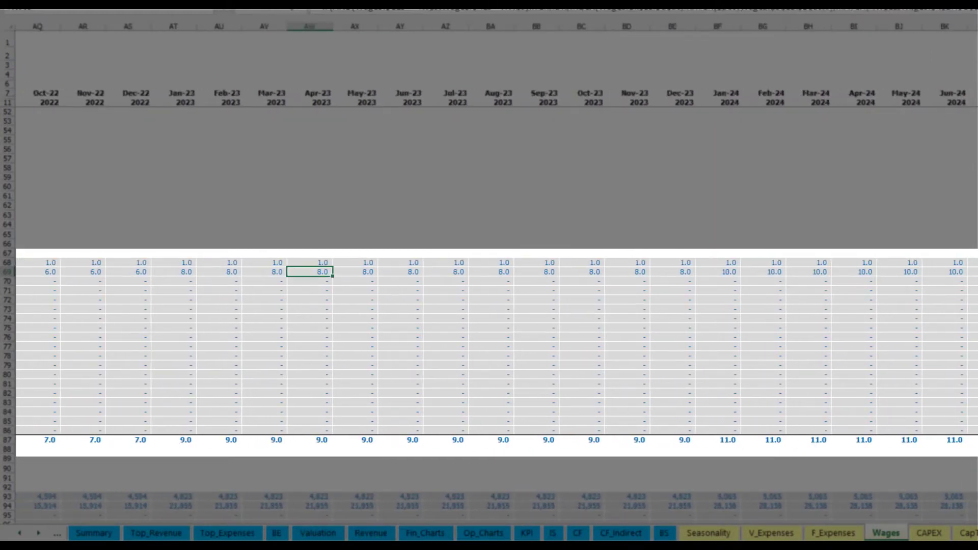
scroll(489, 275, left, 13)
scroll(489, 275, down, 3)
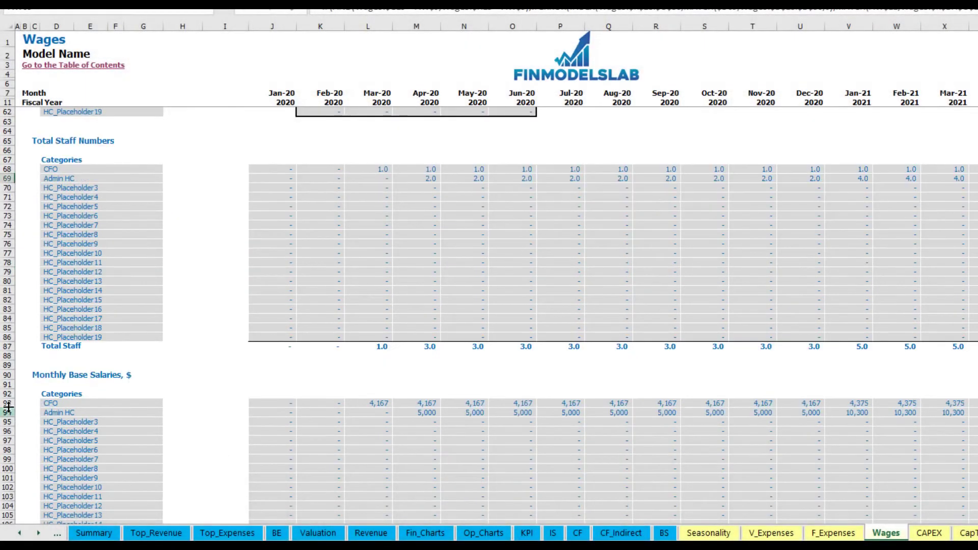
click(8, 412)
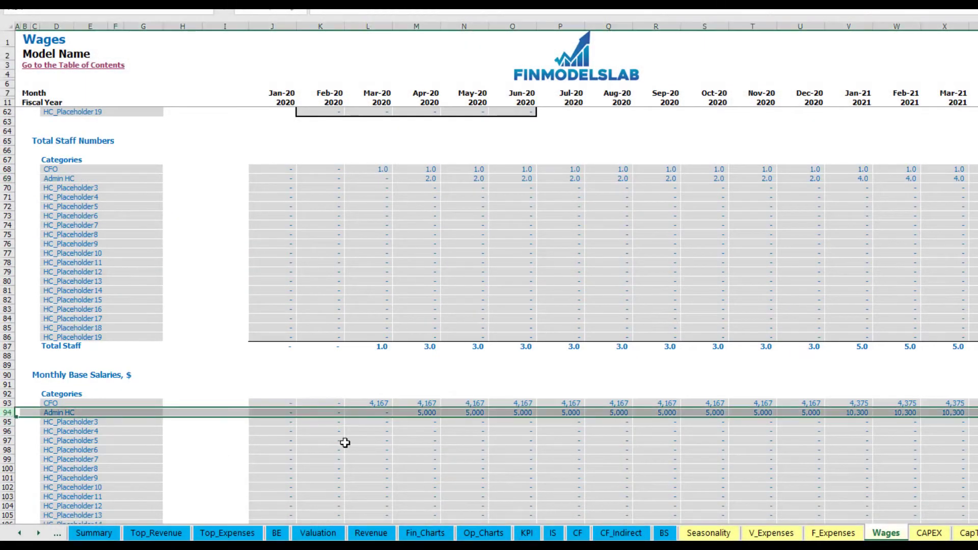
click(421, 415)
click(423, 178)
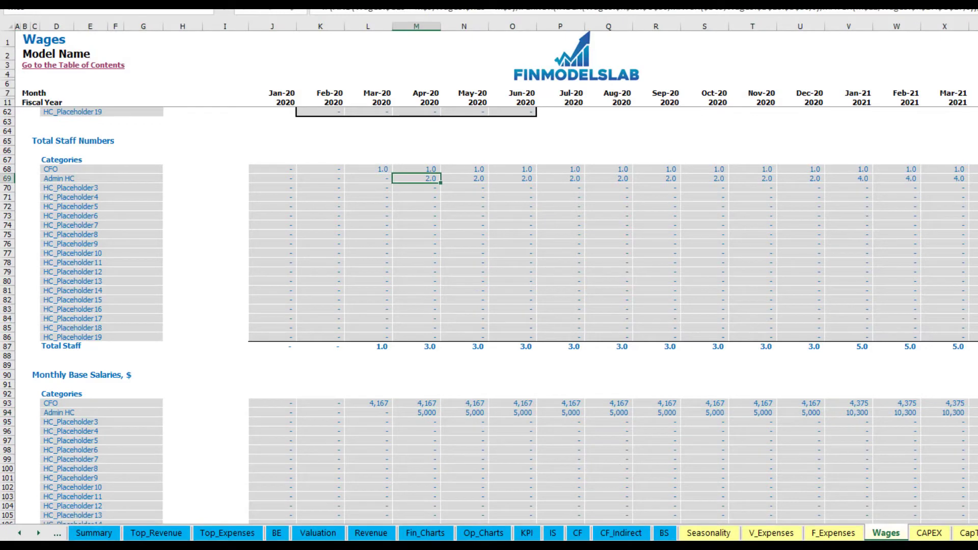
click(703, 416)
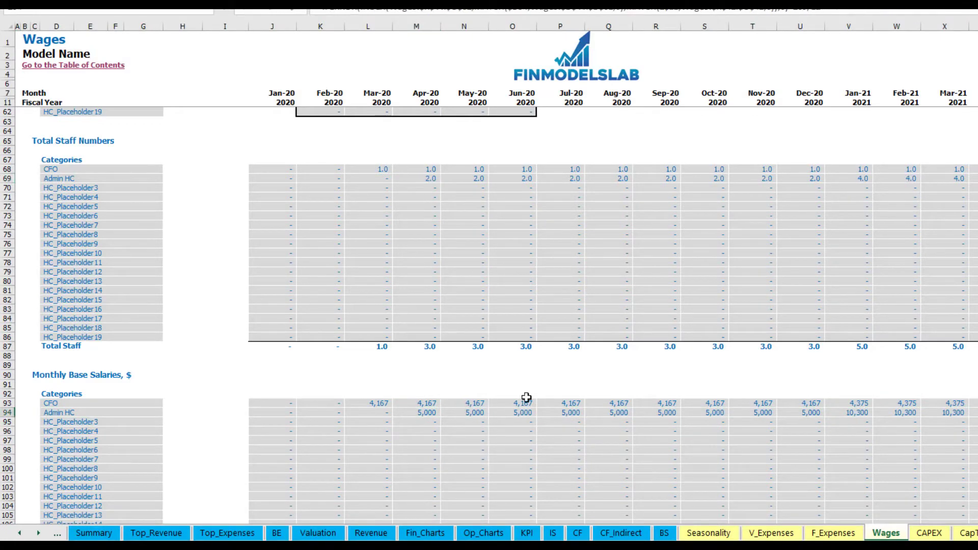
scroll(543, 445, down, 10)
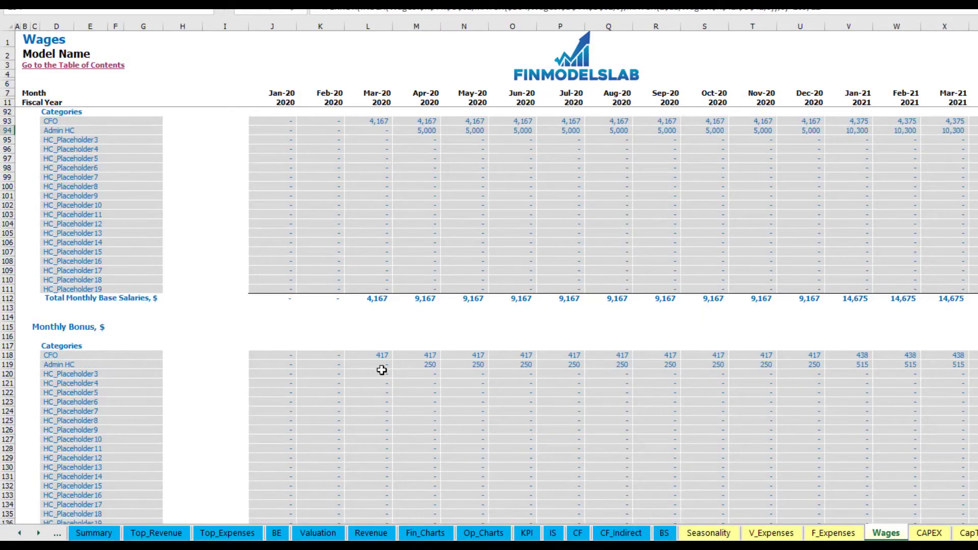
scroll(421, 374, down, 10)
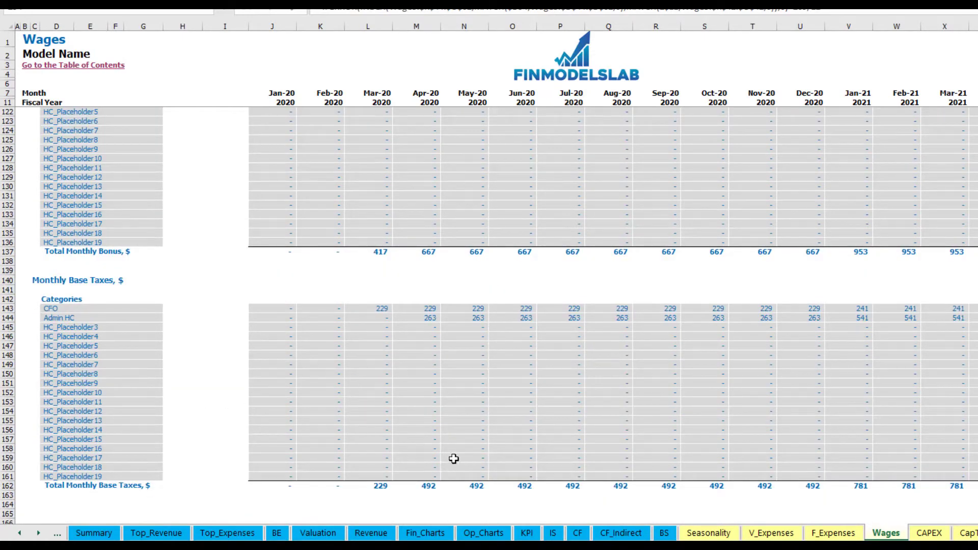
Expand the Income Statement's Salary and Wages rows and inspect the CFO and Admin HC wage lines
click(554, 533)
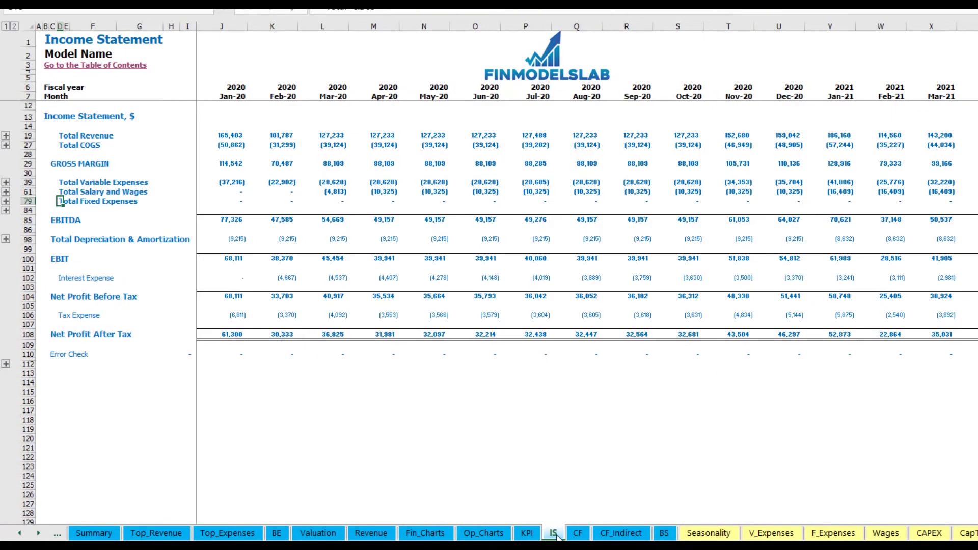
click(6, 191)
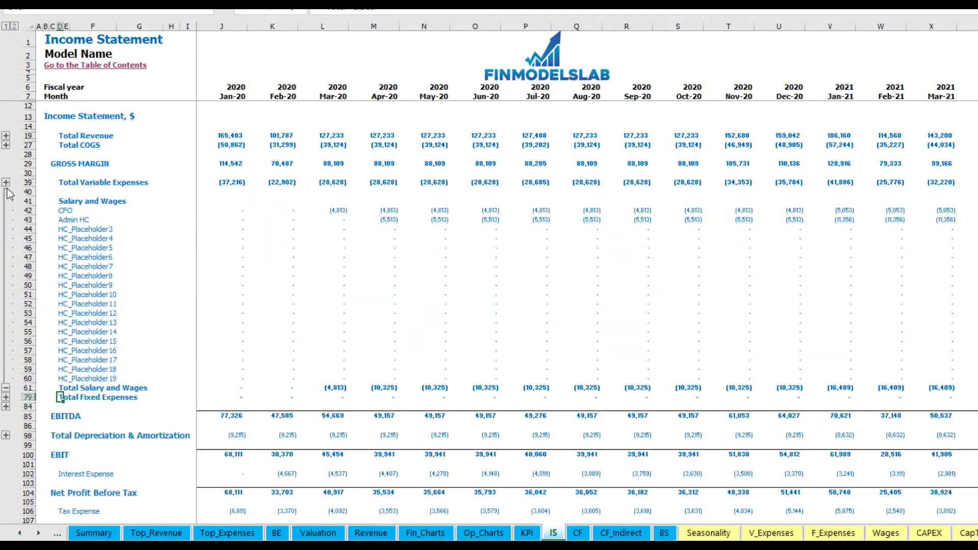
click(213, 208)
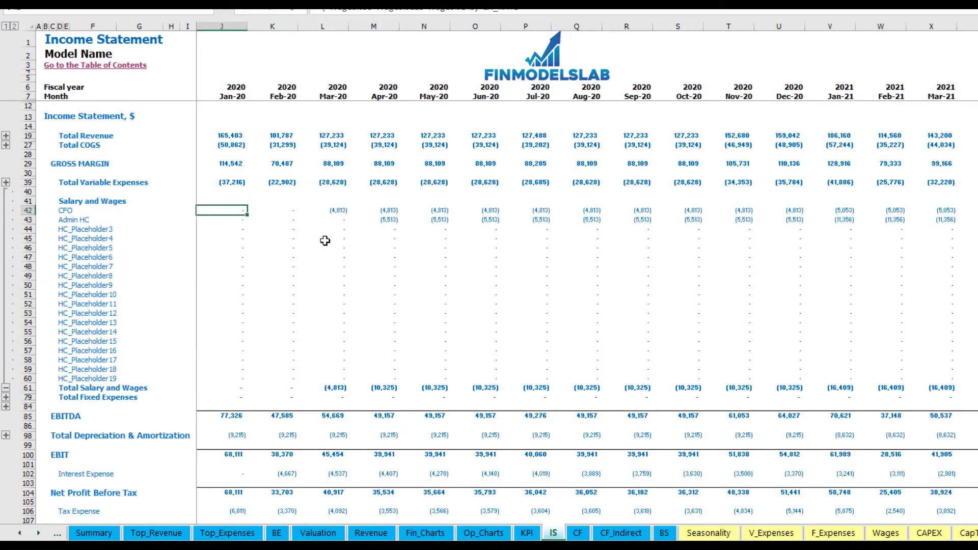
drag(66, 212, 66, 379)
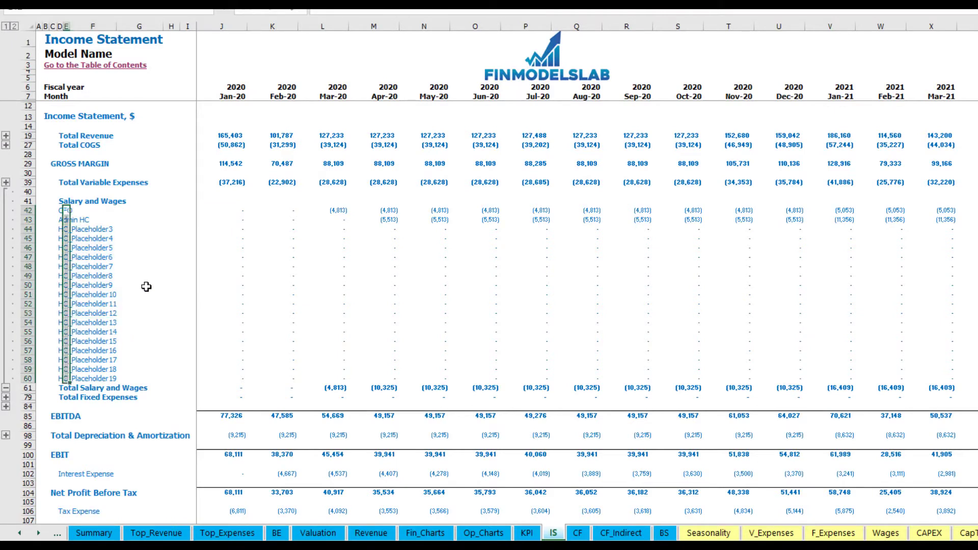
click(116, 222)
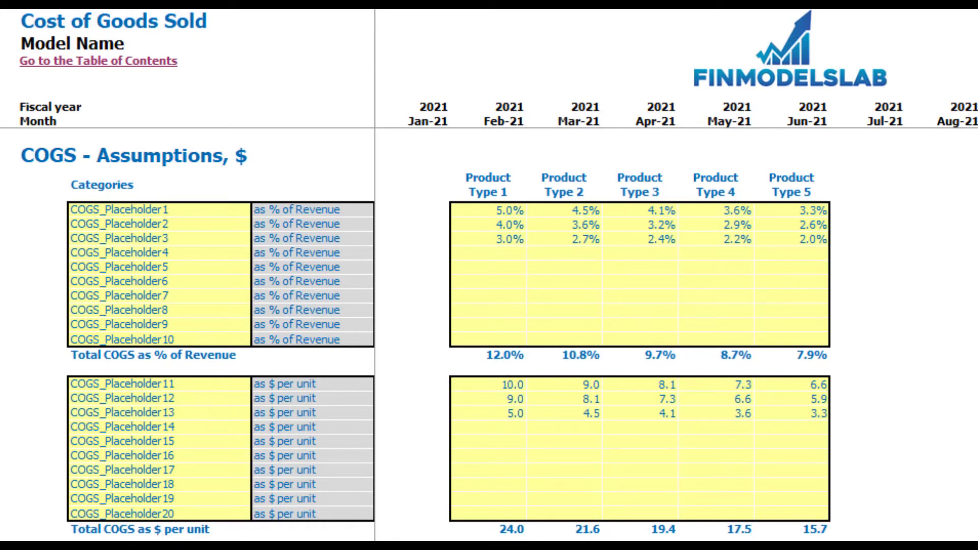
Rename COGS_Placeholder1 to _Pack
click(168, 209)
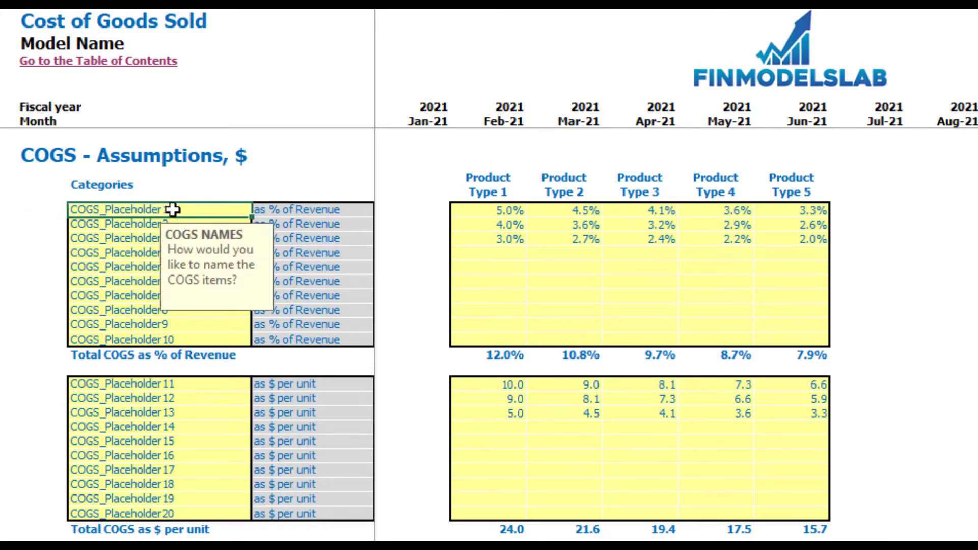
text(_P)
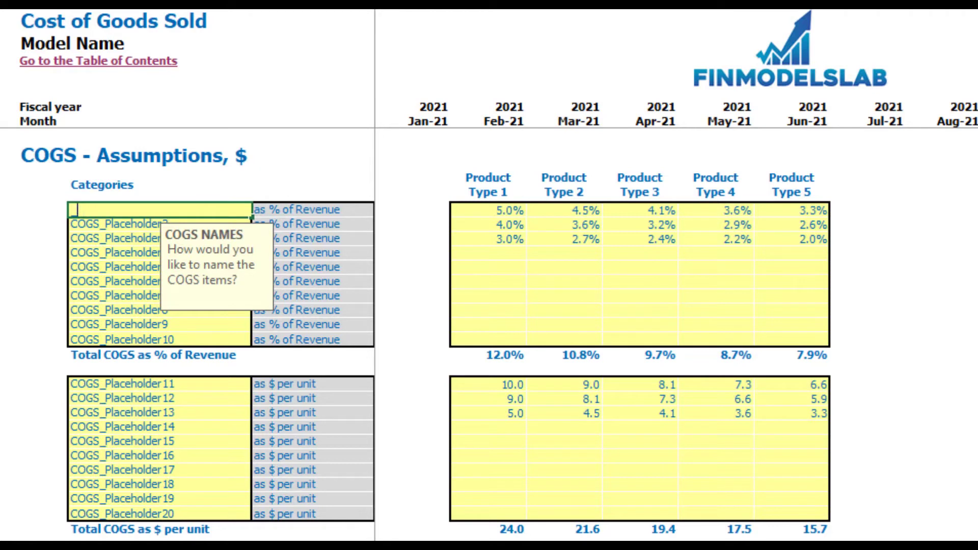
text(ack)
key(Return)
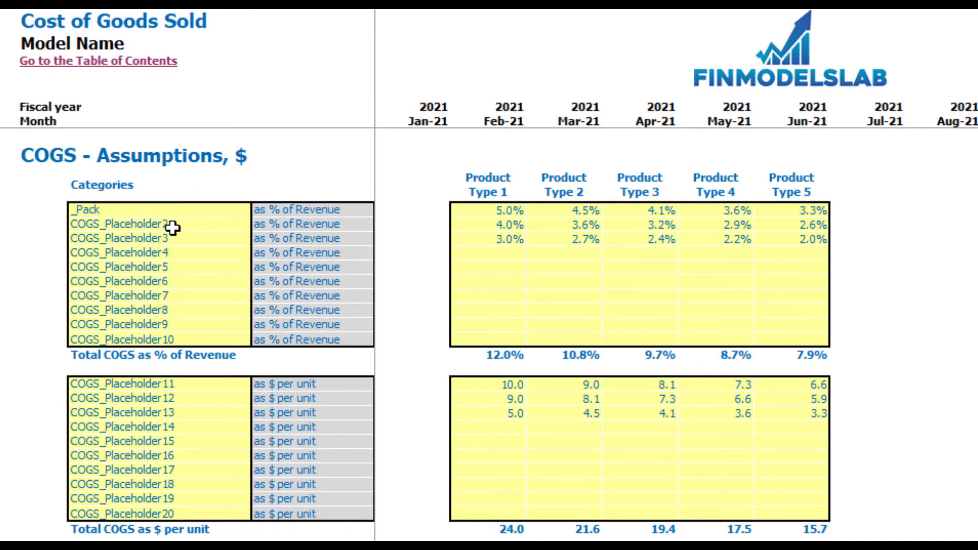
Set _Pack's revenue share to 6, 7, 8, 9 and 10% for Product Types 1–5
click(505, 213)
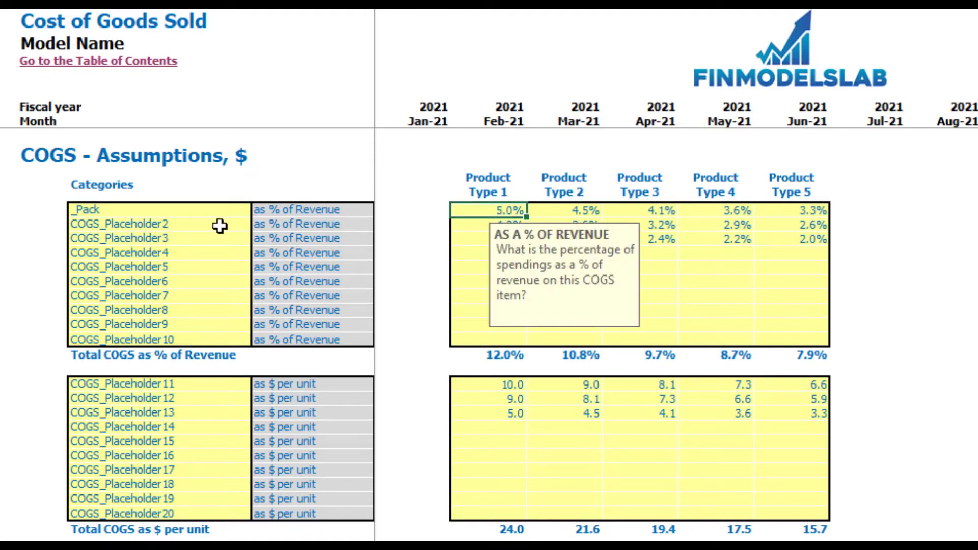
text(6)
key(Tab)
text(7)
key(Tab)
text(8)
key(Tab)
text(9)
key(Tab)
text(10)
key(Return)
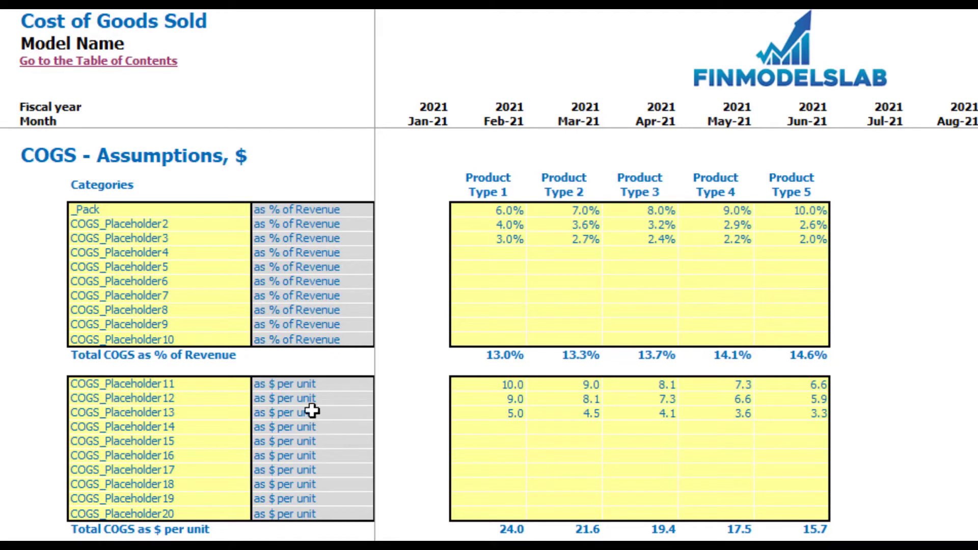
click(481, 387)
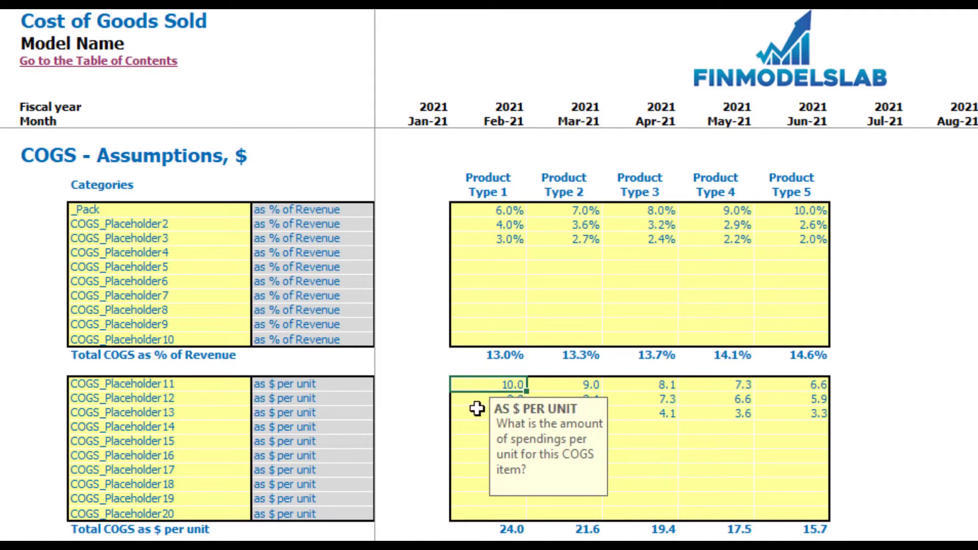
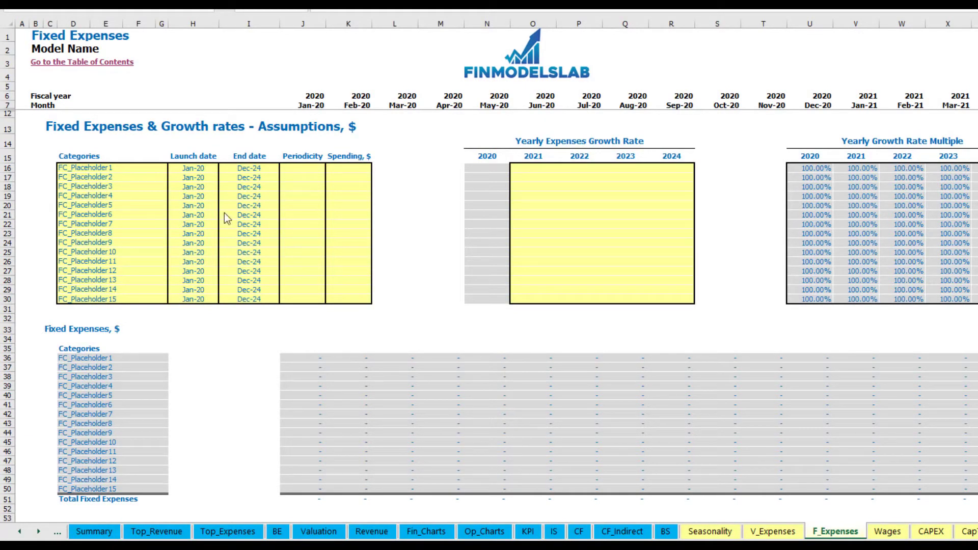
Name the first placeholder expense Utilities and set it to start in Mar-20
click(114, 167)
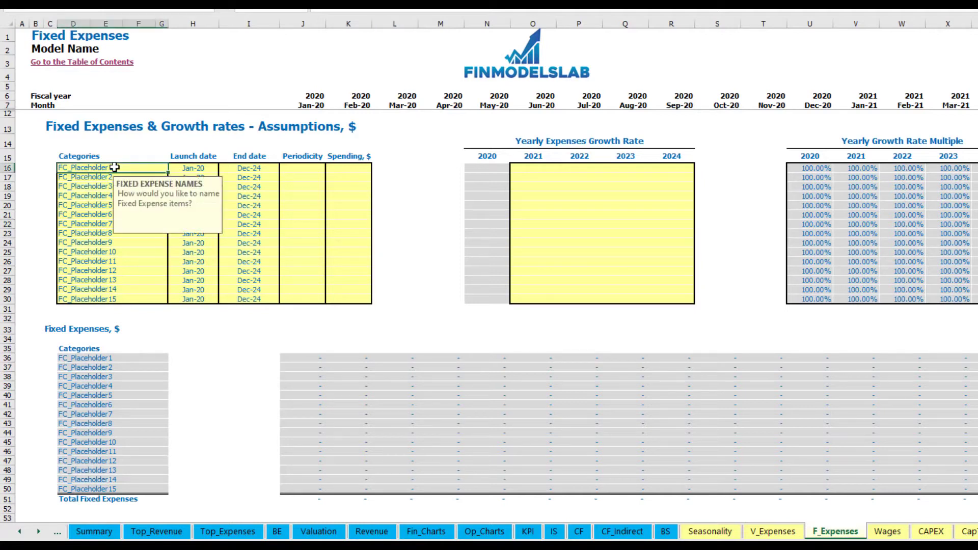
text(Utilities)
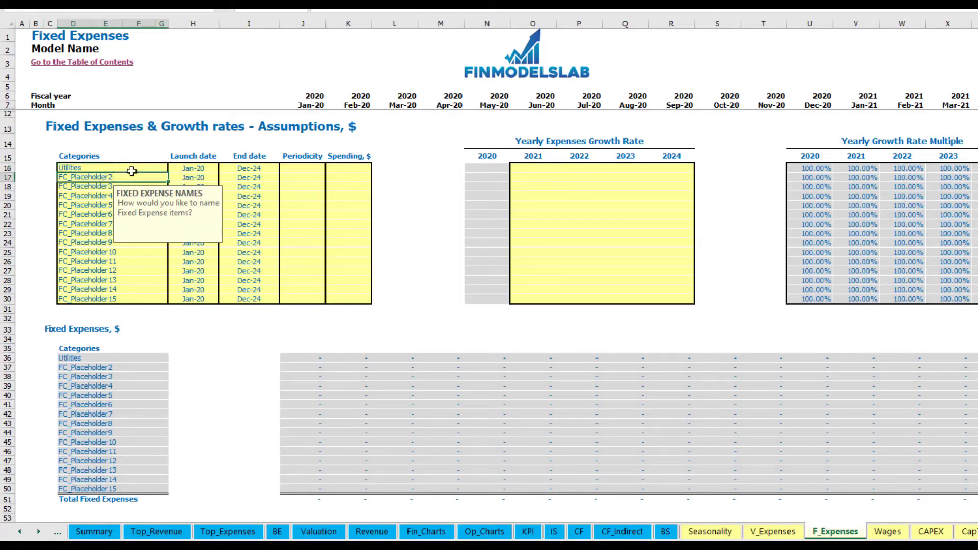
click(204, 168)
click(223, 168)
click(203, 189)
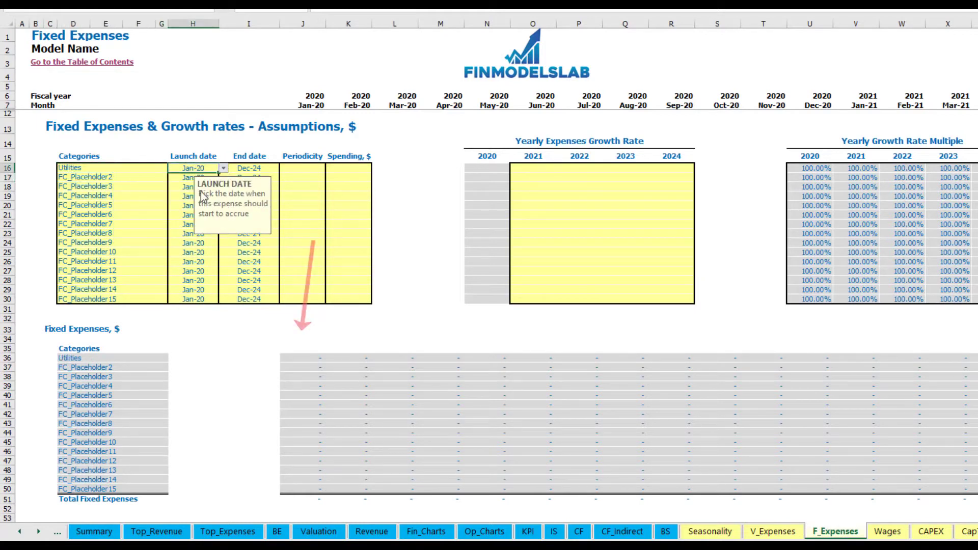
click(260, 168)
click(308, 108)
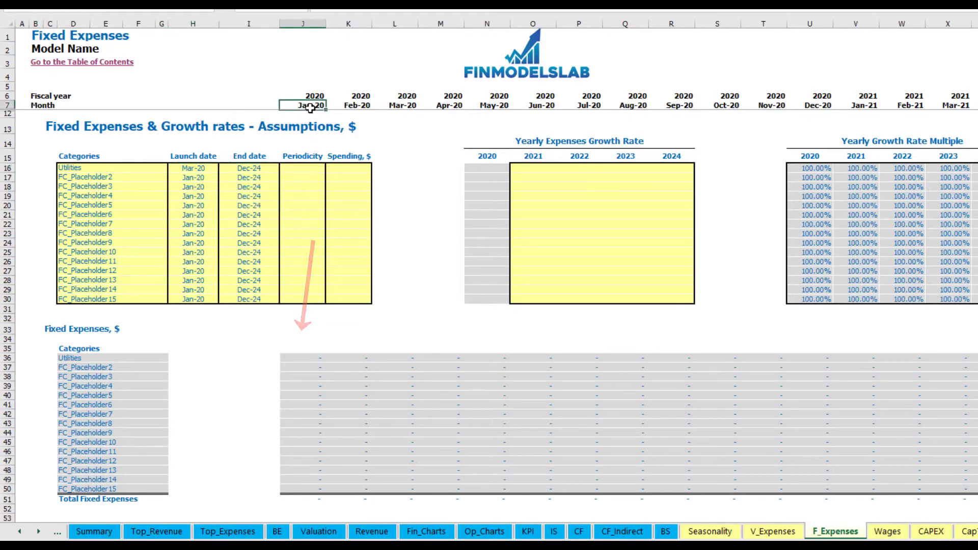
scroll(310, 108, right, 10)
key(Left)
key(Left)
key(Left)
key(Left)
key(Left)
key(Left)
key(Left)
key(Left)
key(Left)
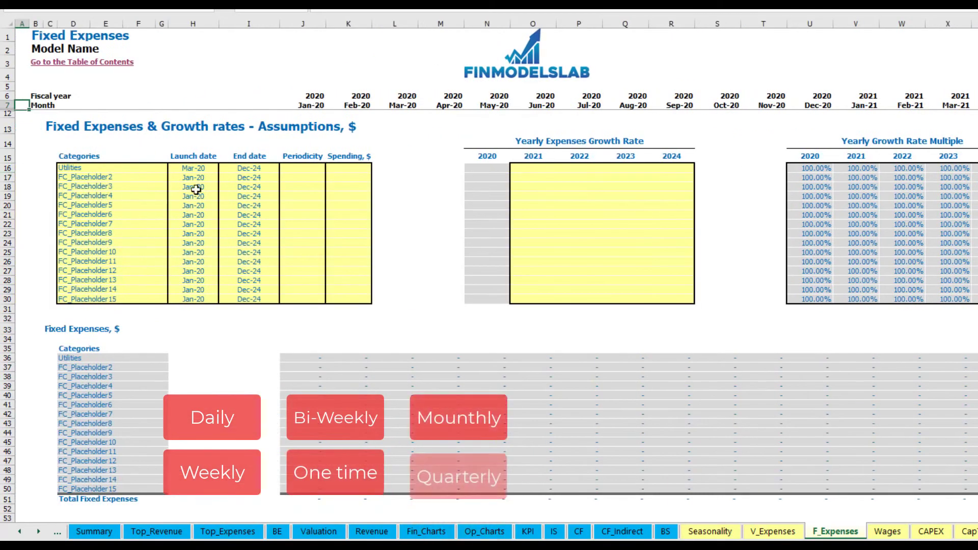
Make Utilities a Daily expense costing 50
click(301, 169)
click(330, 169)
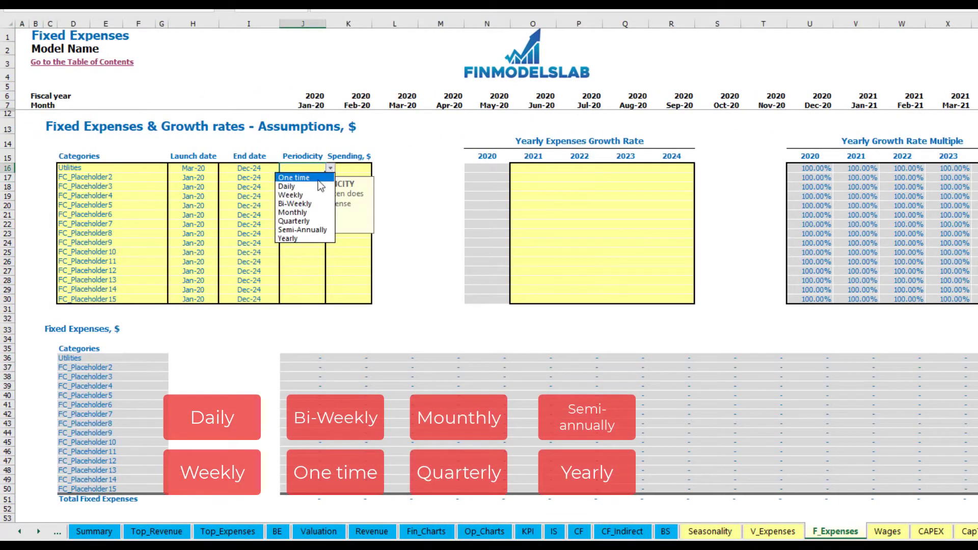
click(304, 186)
click(355, 170)
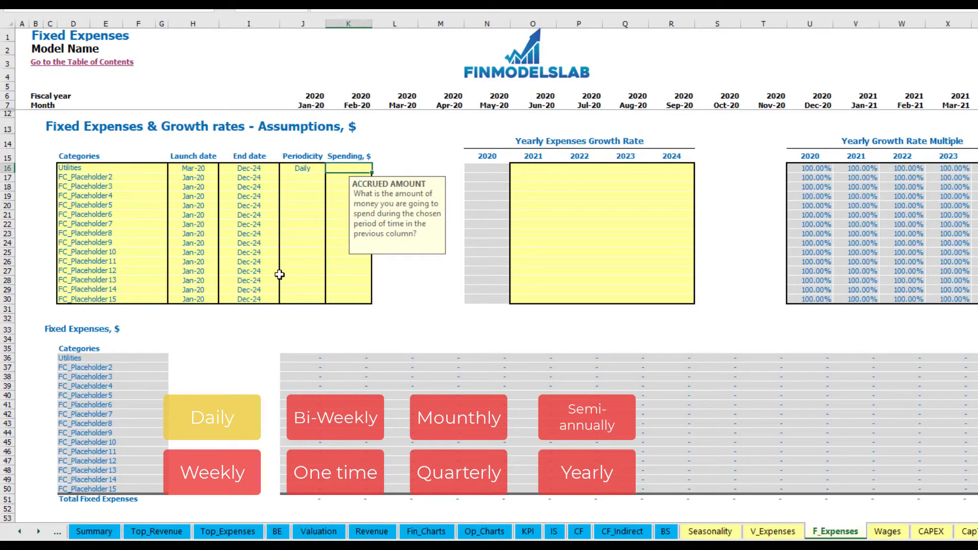
text(50)
key(Return)
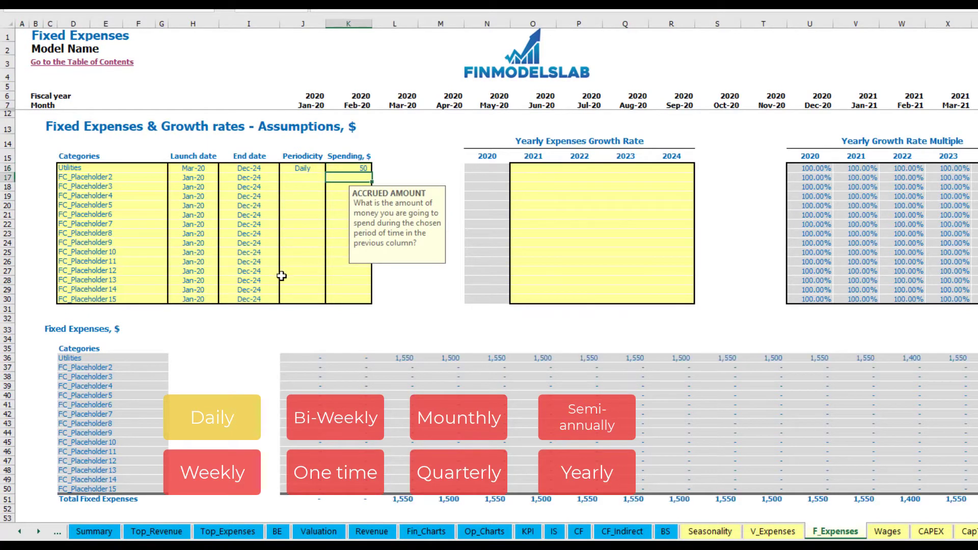
Check the resulting Utilities monthly costs: 1,550 in Mar-20 and 1,500 in Apr-20
click(402, 360)
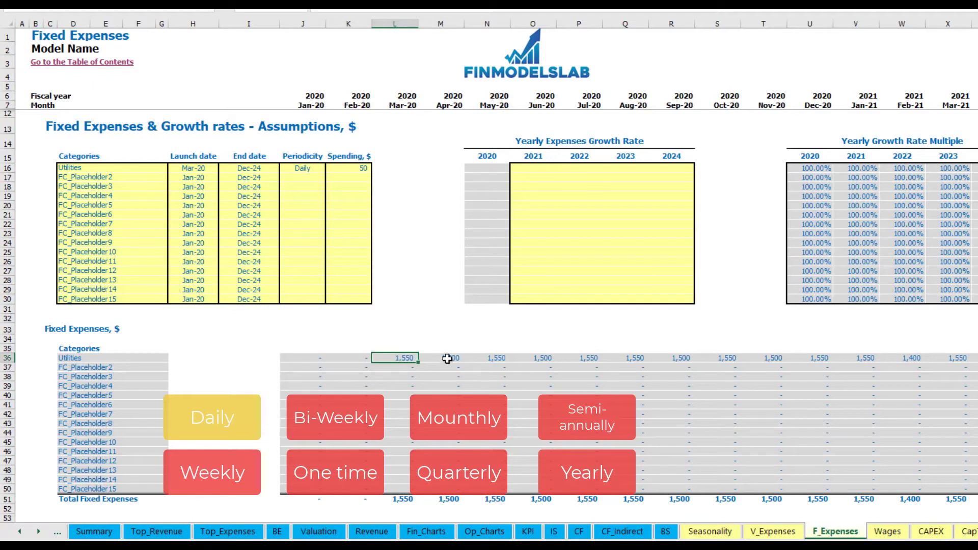
click(503, 358)
click(404, 350)
click(409, 359)
click(434, 358)
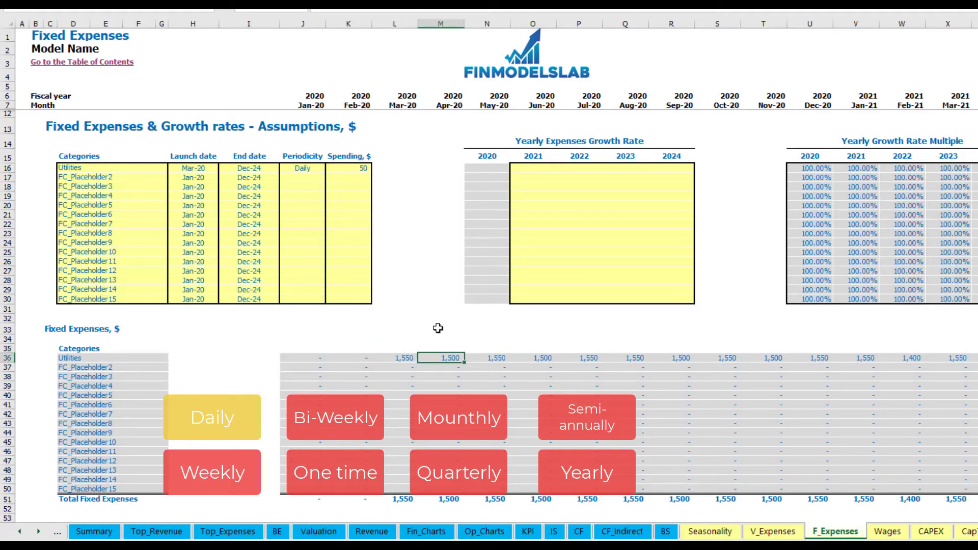
click(401, 106)
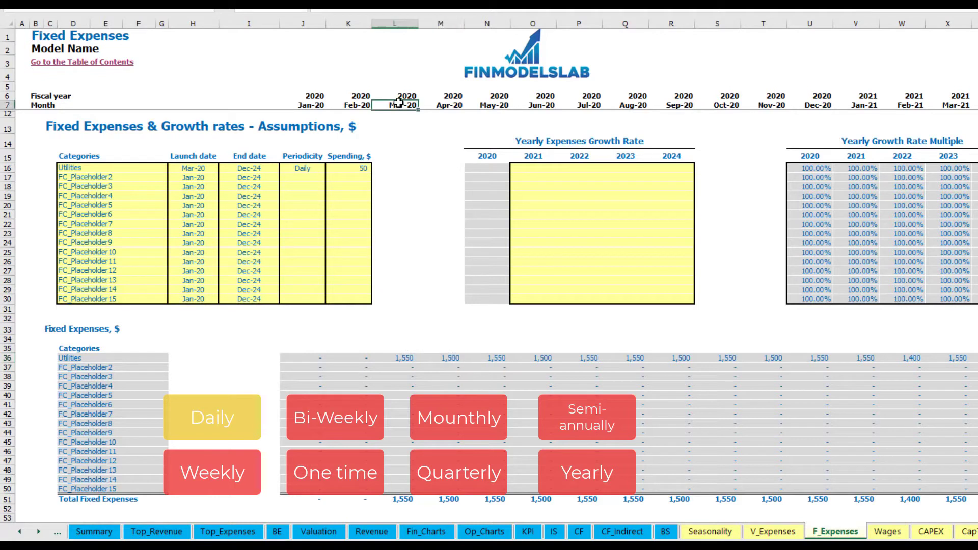
click(414, 362)
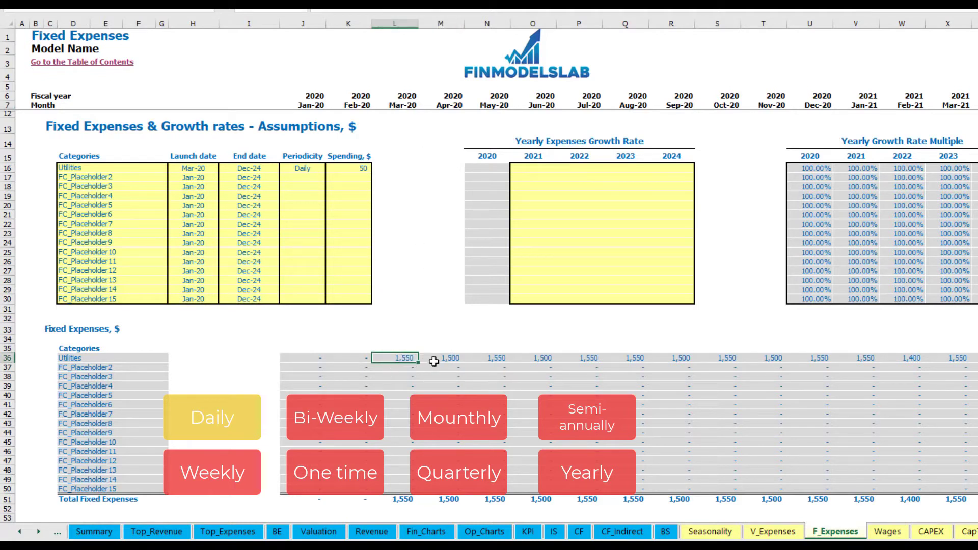
click(450, 359)
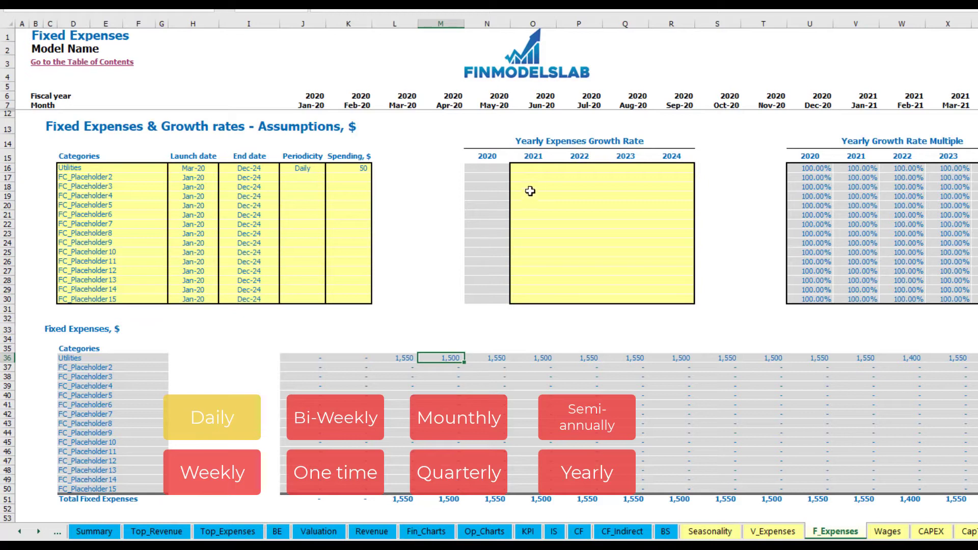
Give Utilities 5% yearly growth for each year from 2021 through 2024
click(540, 171)
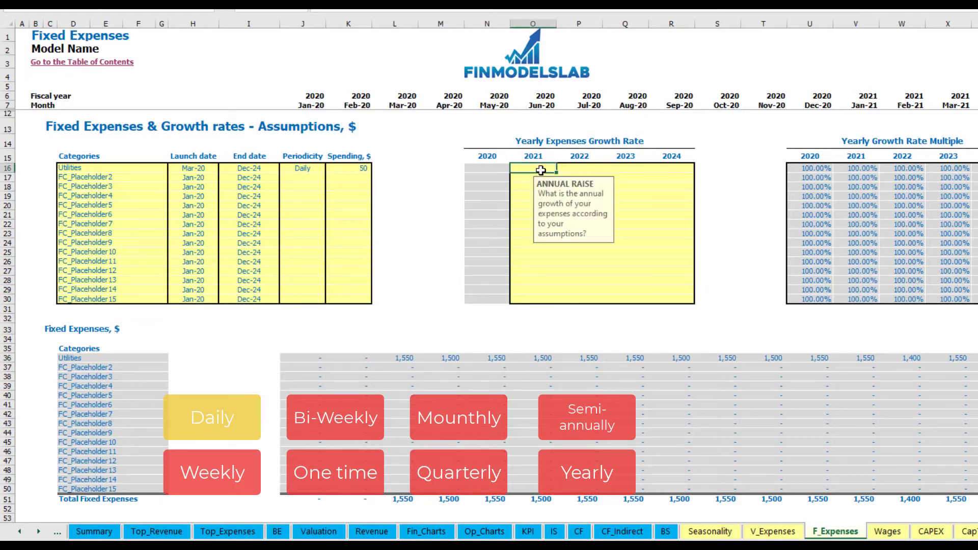
text(5)
key(ctrl+Return)
key(ctrl+c)
key(Right)
key(shift+Right)
key(shift+Right)
key(ctrl+v)
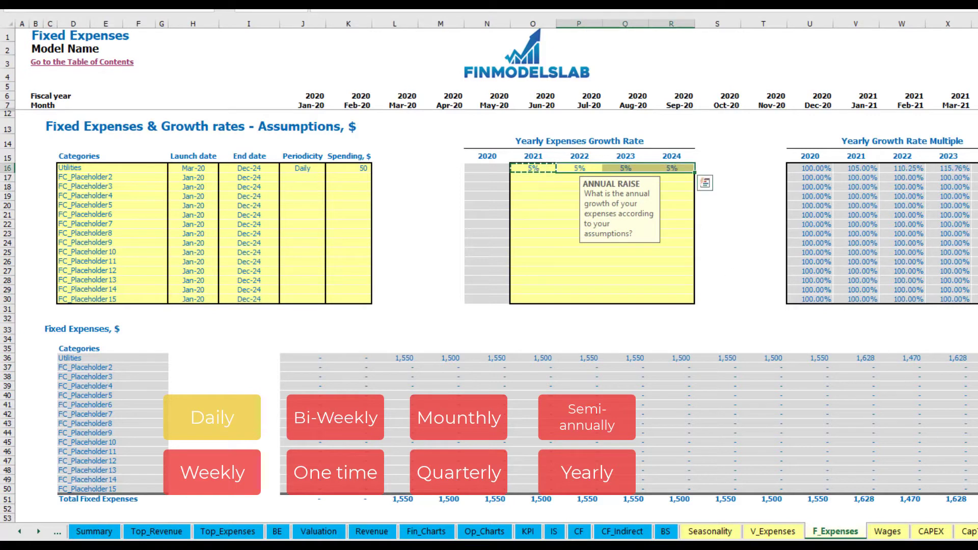
drag(540, 169, 662, 168)
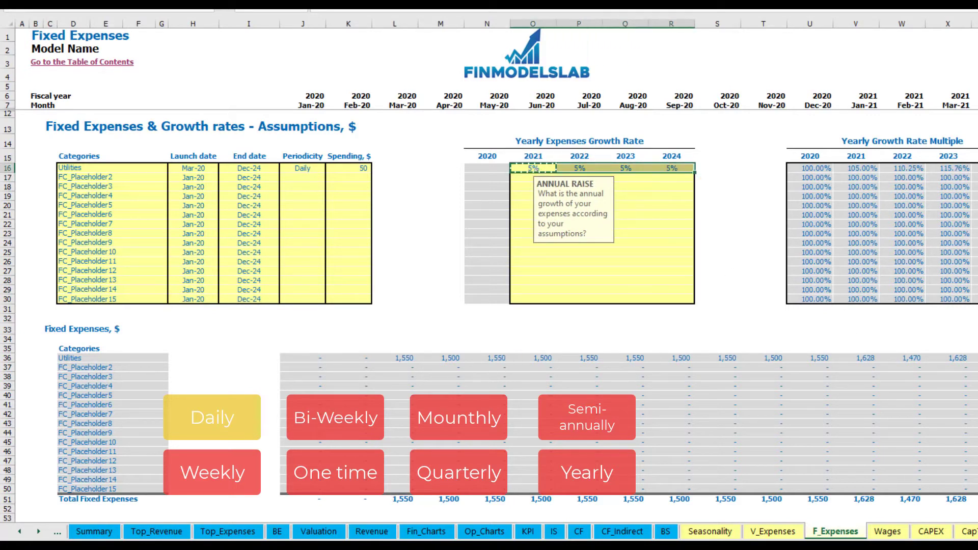
scroll(861, 504, right, 12)
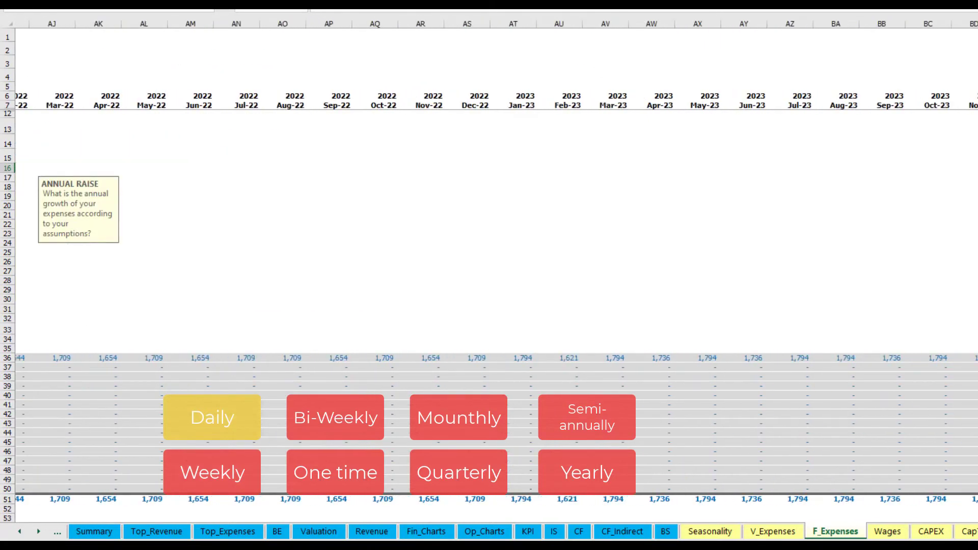
scroll(860, 504, left, 12)
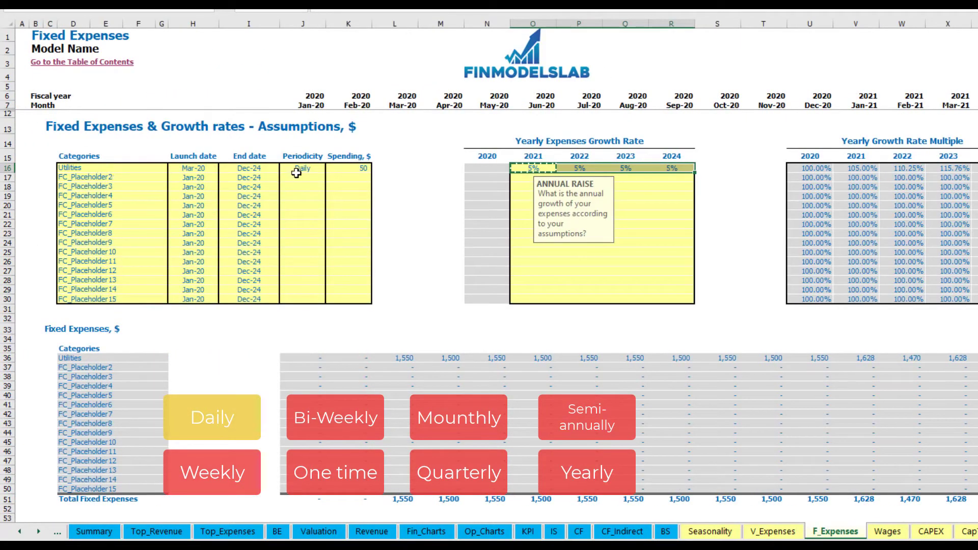
Name the second expense Advertising, running from Mar-20 to Aug-24
click(121, 176)
text(Advertising)
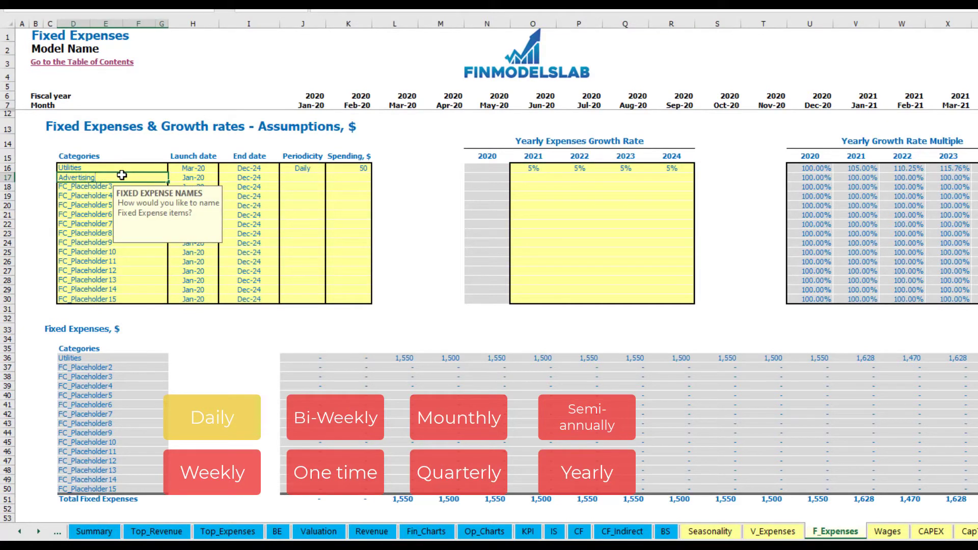
click(192, 179)
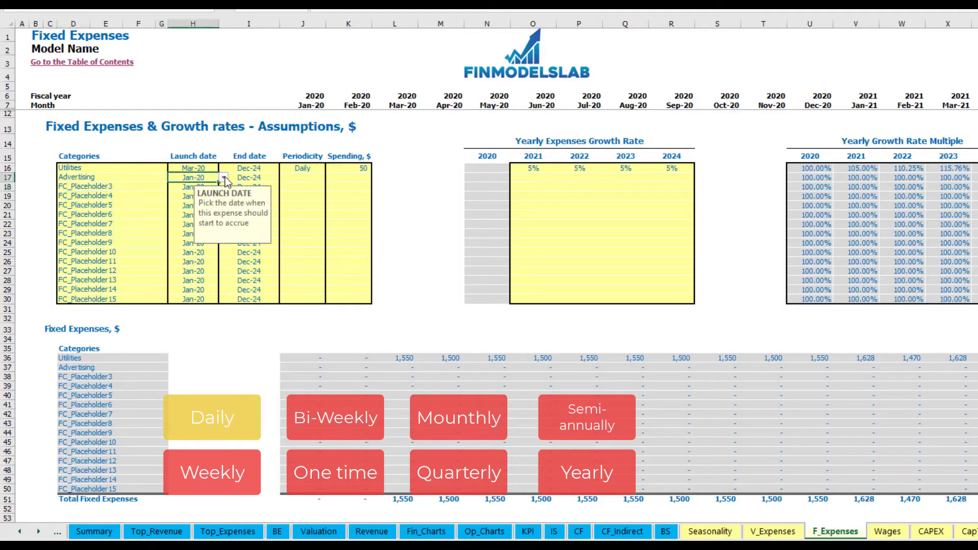
click(224, 177)
click(187, 205)
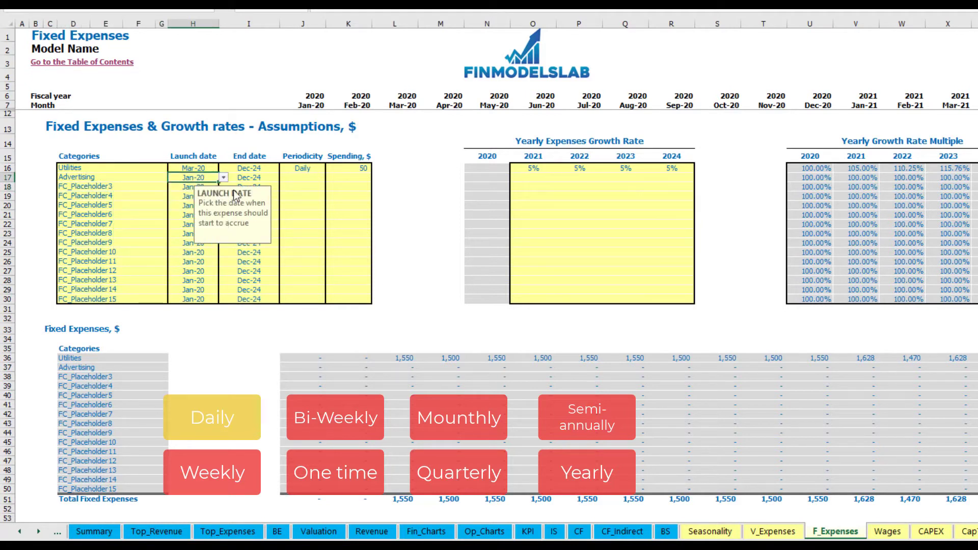
click(261, 179)
click(283, 177)
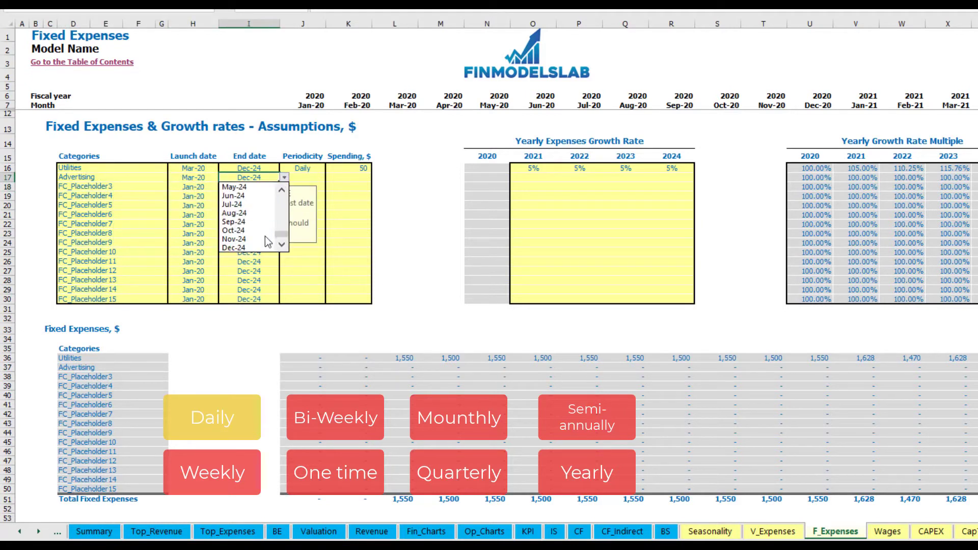
click(257, 212)
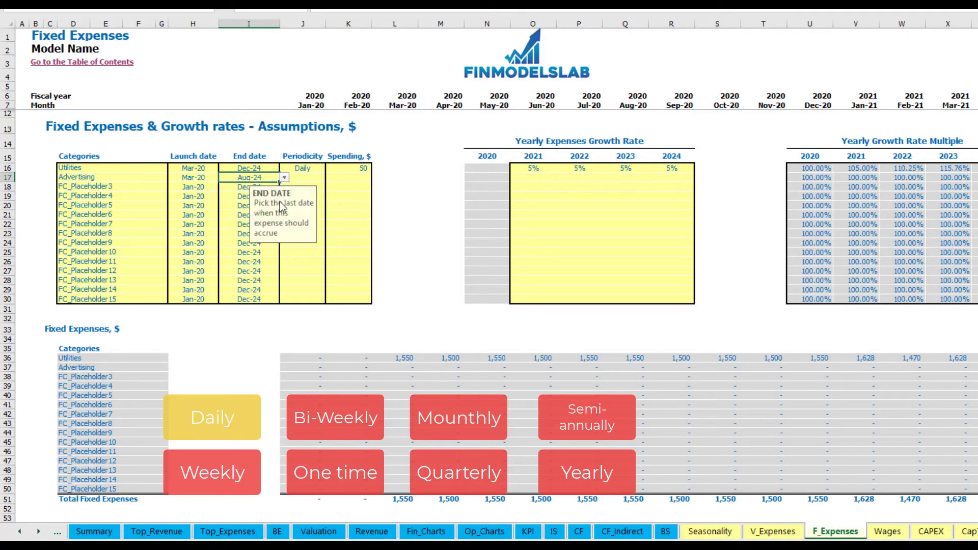
Set Advertising to 100 Weekly and confirm it adds 400 per month
click(302, 177)
click(330, 177)
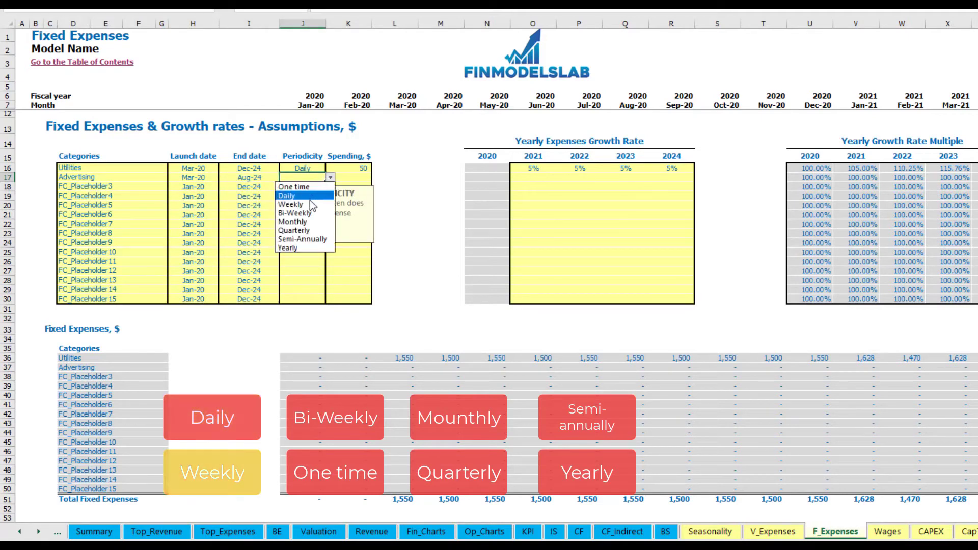
click(310, 203)
click(346, 181)
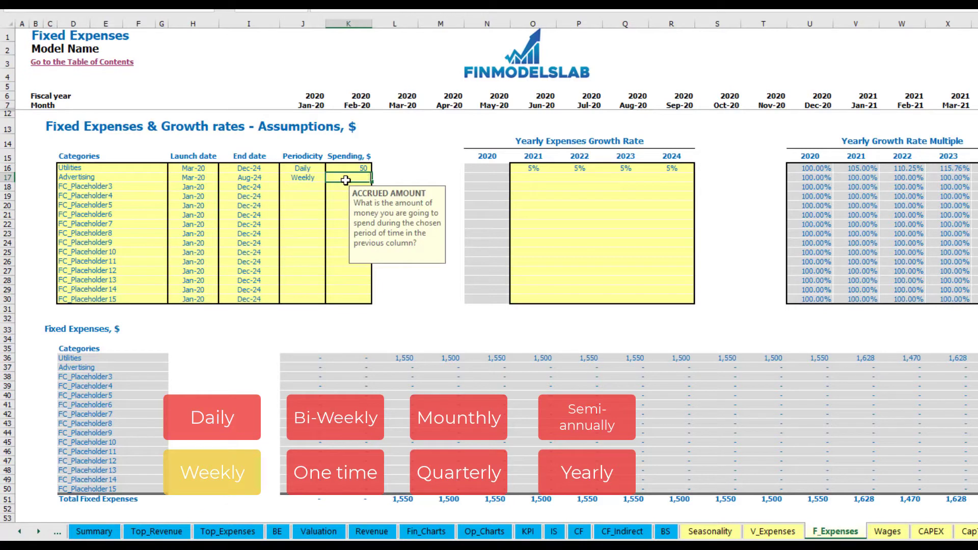
key(Return)
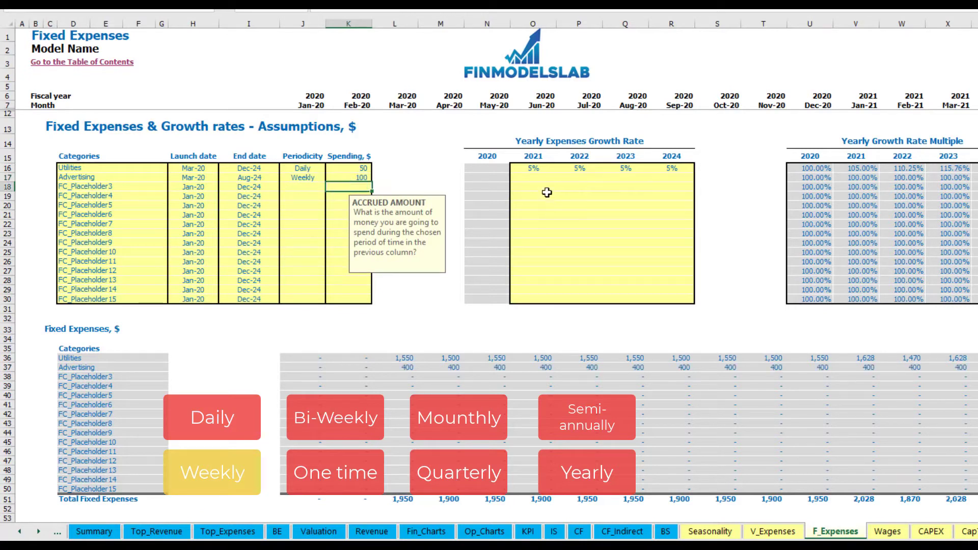
click(411, 368)
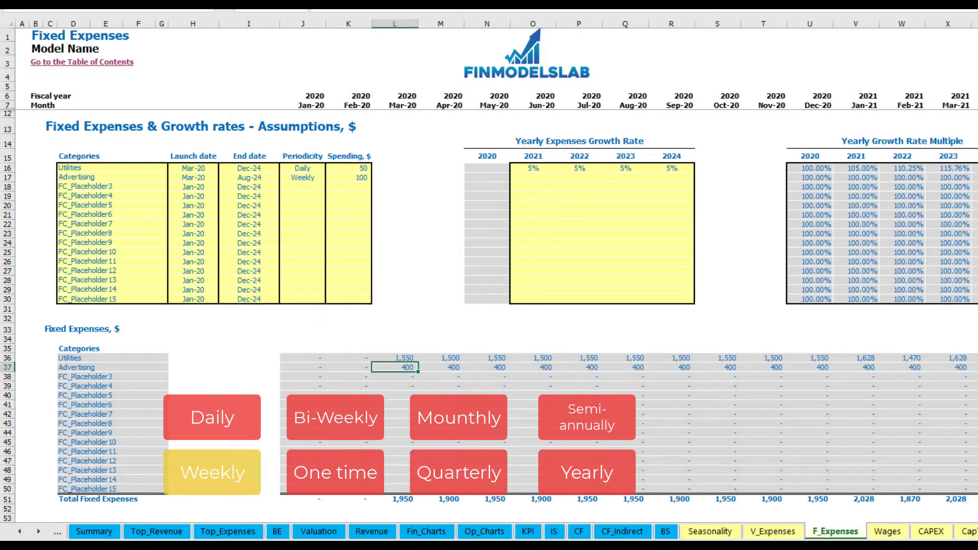
scroll(489, 255, right, 10)
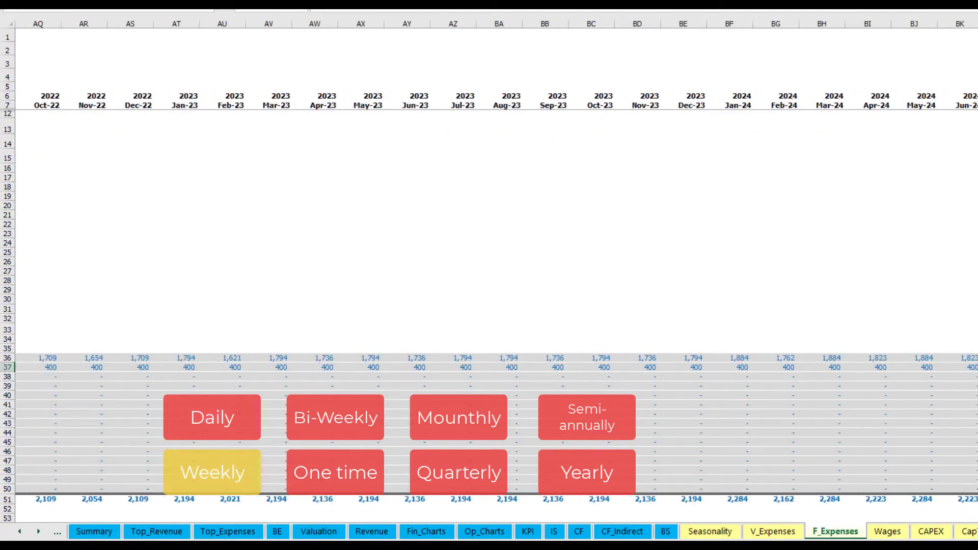
scroll(489, 254, left, 10)
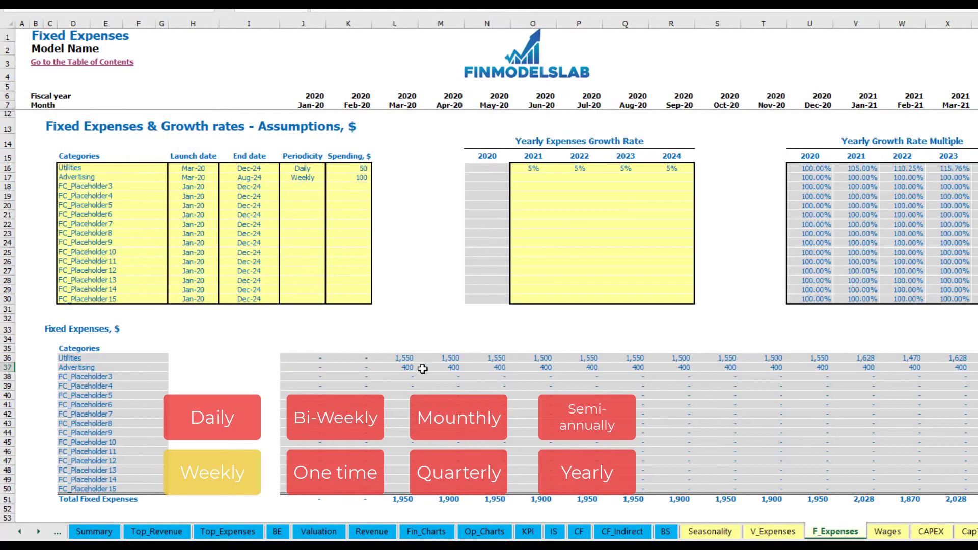
Change Advertising to a Bi-Weekly expense of 500
click(306, 178)
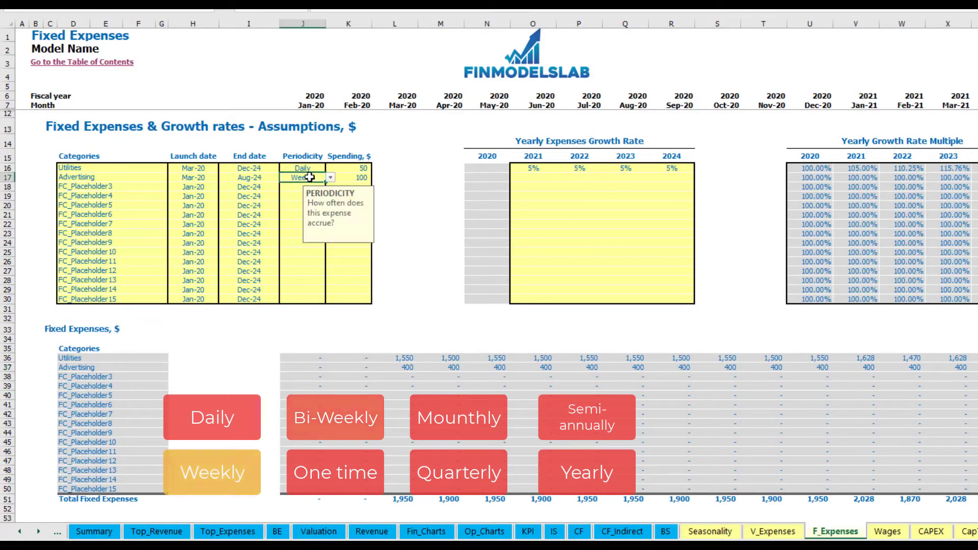
click(330, 177)
click(314, 213)
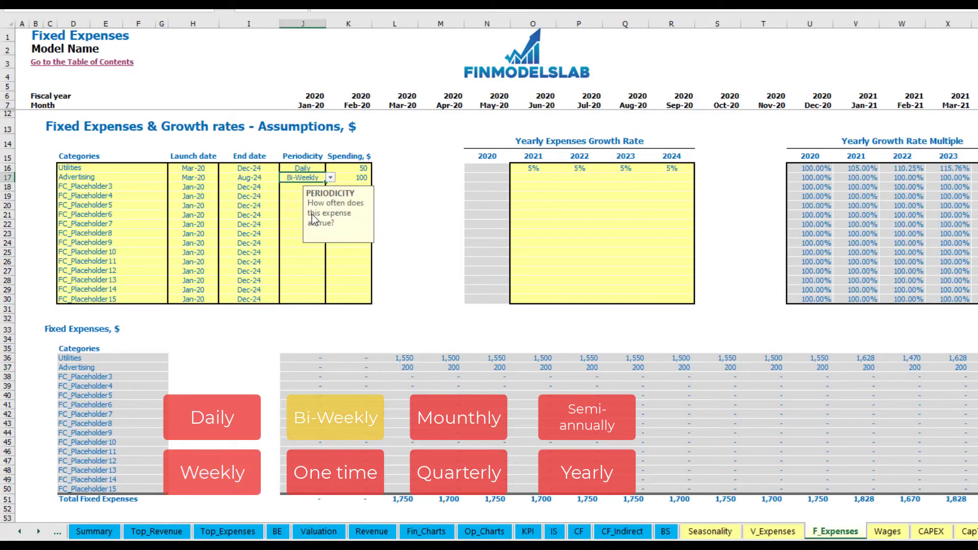
click(346, 178)
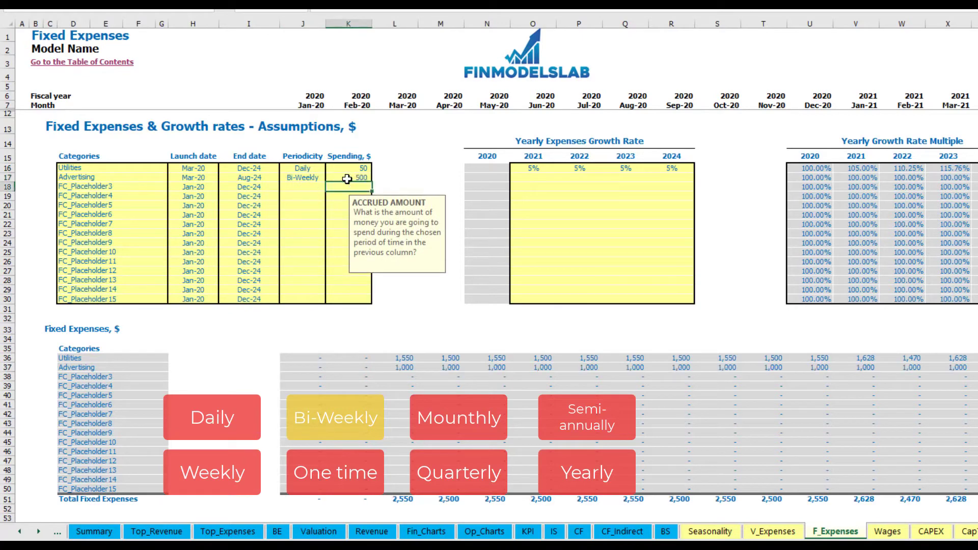
click(200, 172)
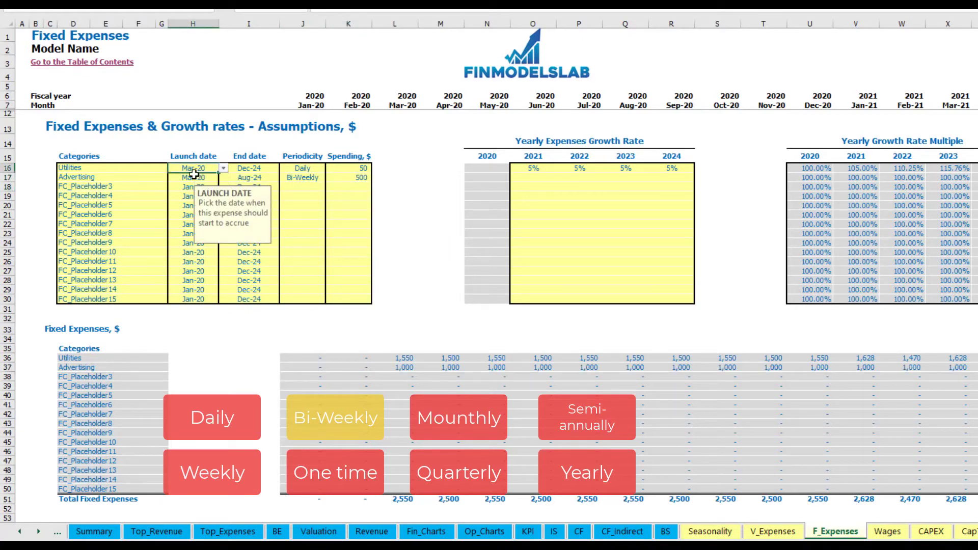
Move the Advertising launch date to Jul-20 and check its 1,000 first-month amount
click(224, 178)
click(217, 177)
click(223, 178)
click(204, 223)
click(587, 367)
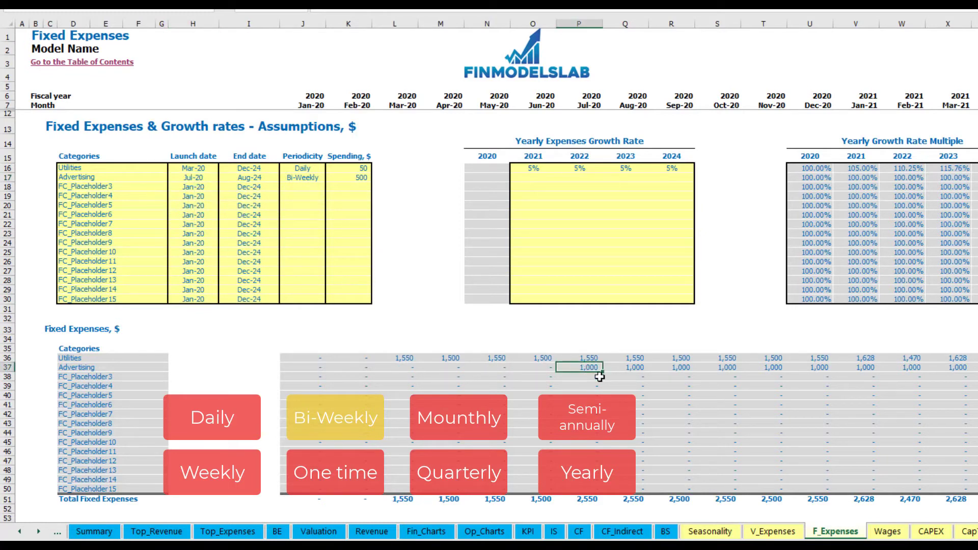
key(Right)
key(Right)
key(Right)
key(Right)
key(Right)
key(Right)
key(Right)
key(Right)
key(Right)
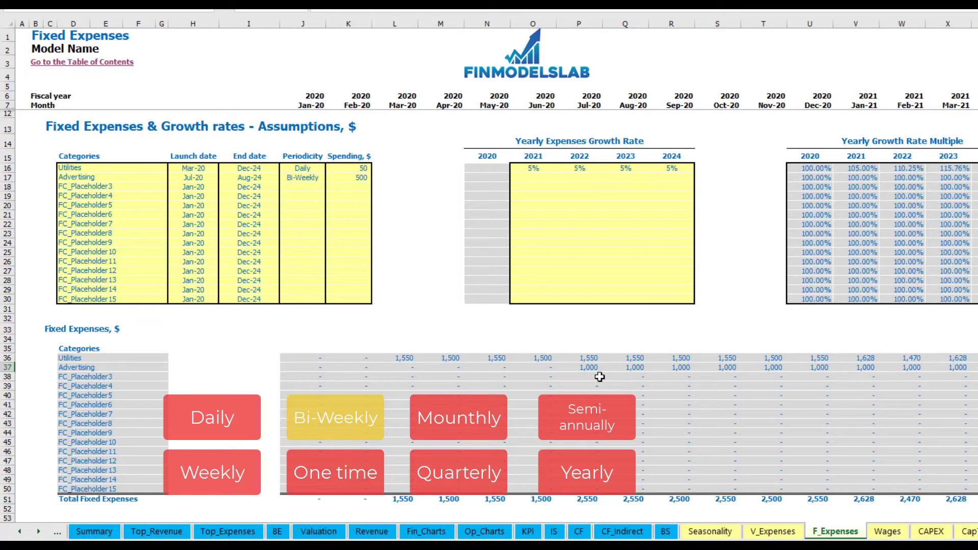
key(Right)
key(Right)
key(Right)
key(Right)
key(Right)
key(Right)
key(Right)
key(ctrl+Left)
key(ctrl+Left)
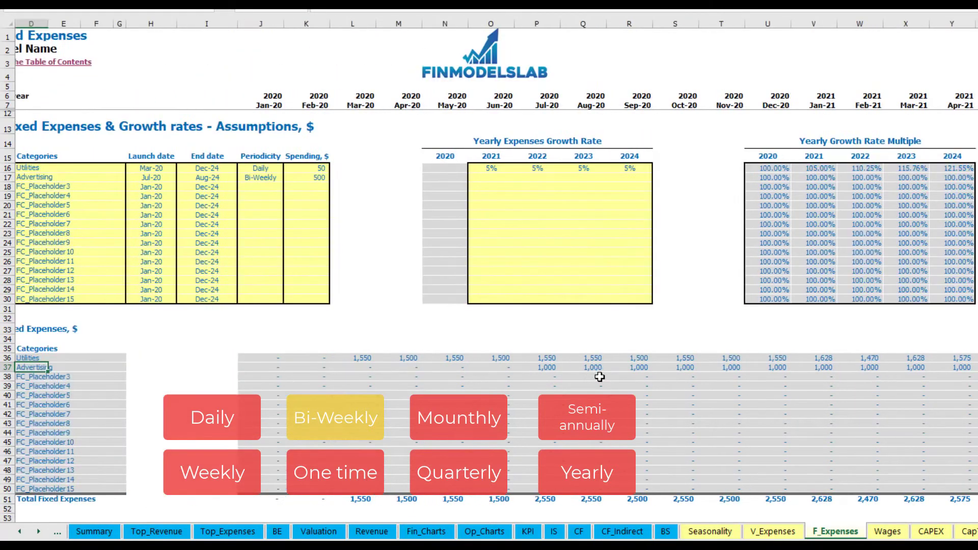
click(567, 370)
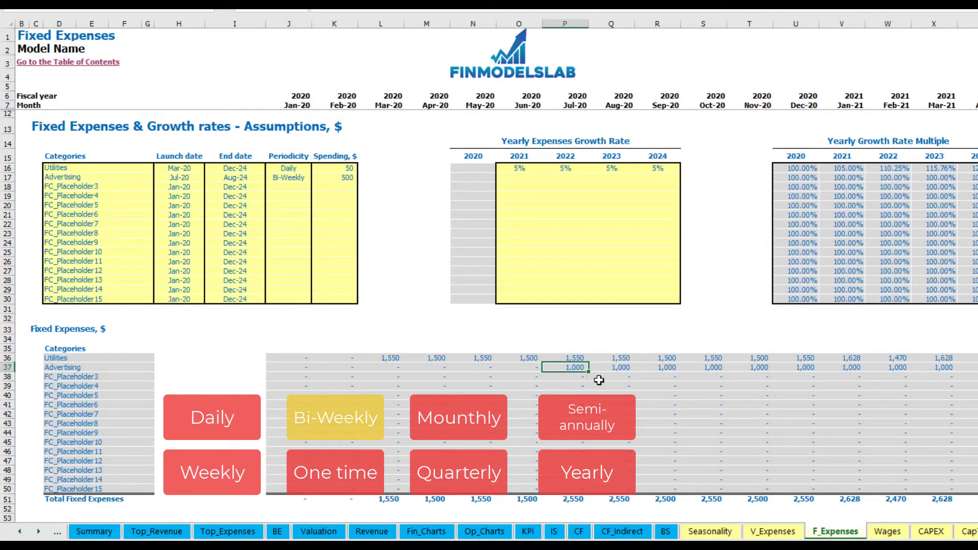
Apply 3% Advertising growth to 2021–2024 and check the 1,030 monthly amount in 2021
click(518, 181)
key(ctrl+c)
drag(565, 177, 657, 178)
key(ctrl+v)
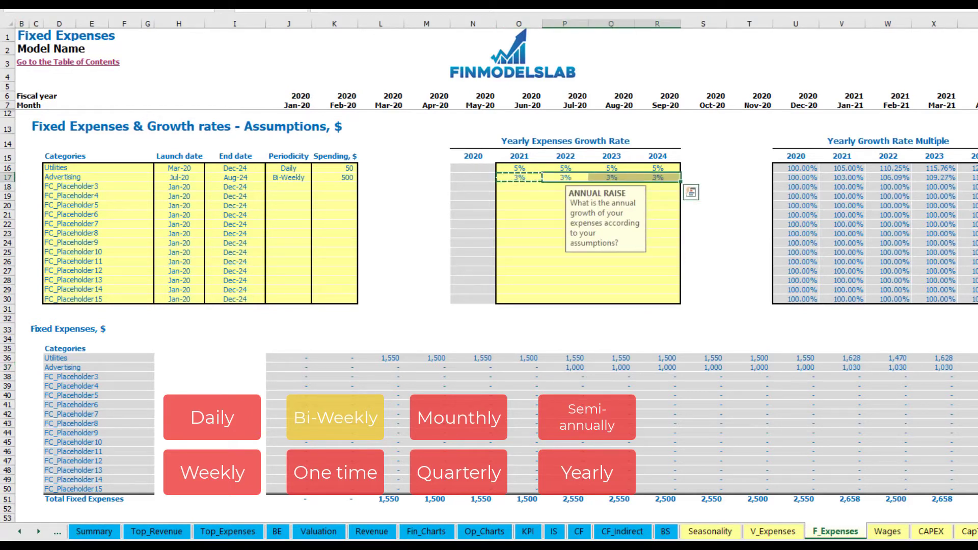
click(96, 377)
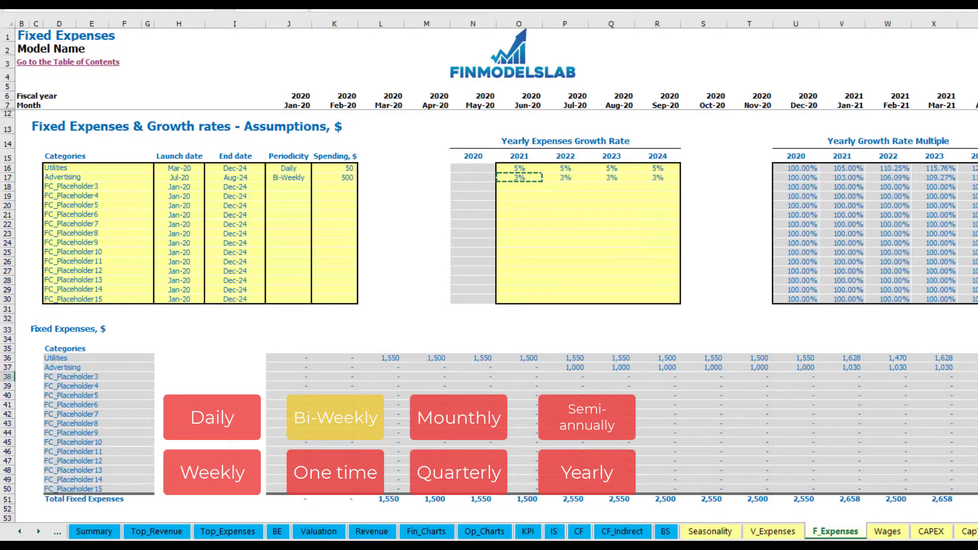
click(842, 367)
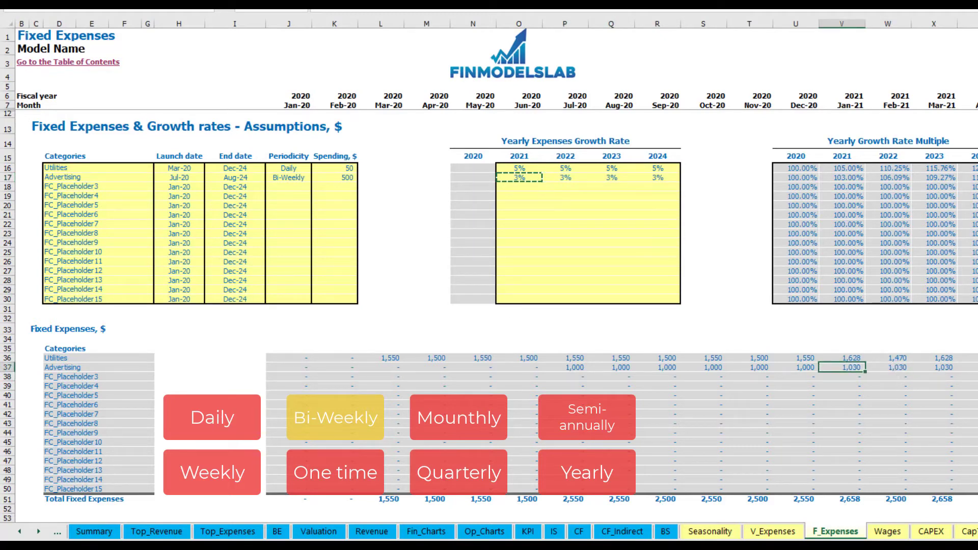
scroll(886, 367, right, 12)
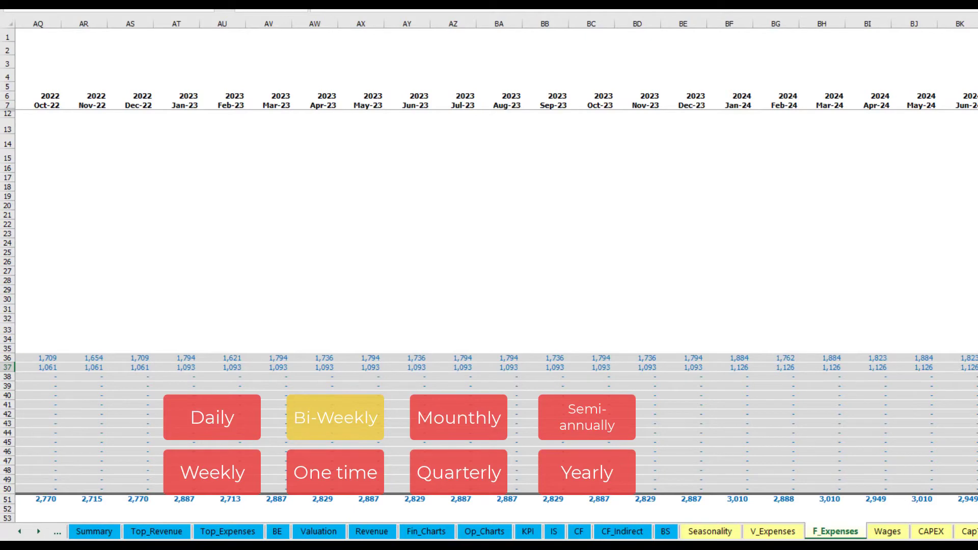
key(ctrl+space)
scroll(219, 238, left, 12)
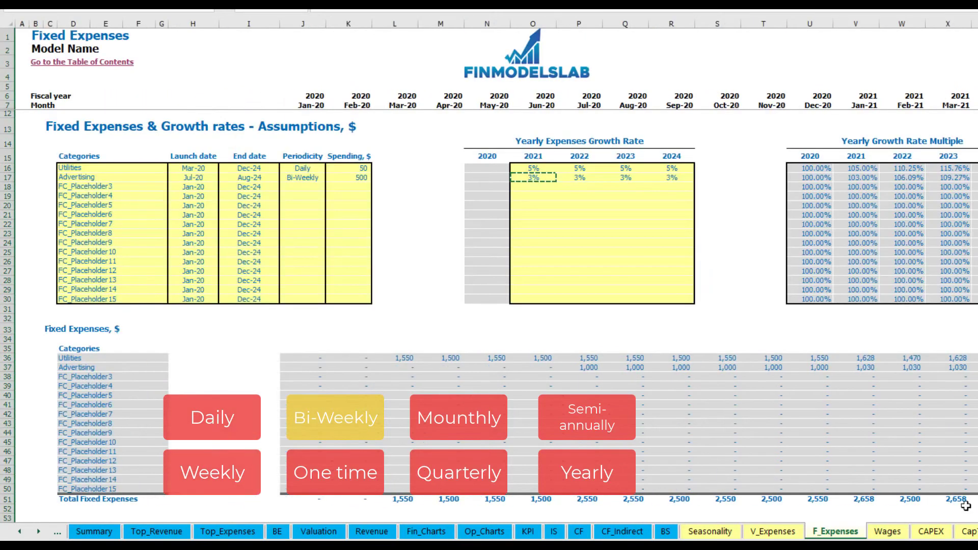
Rename the third expense to Office Setup and make it a One time expense
click(253, 177)
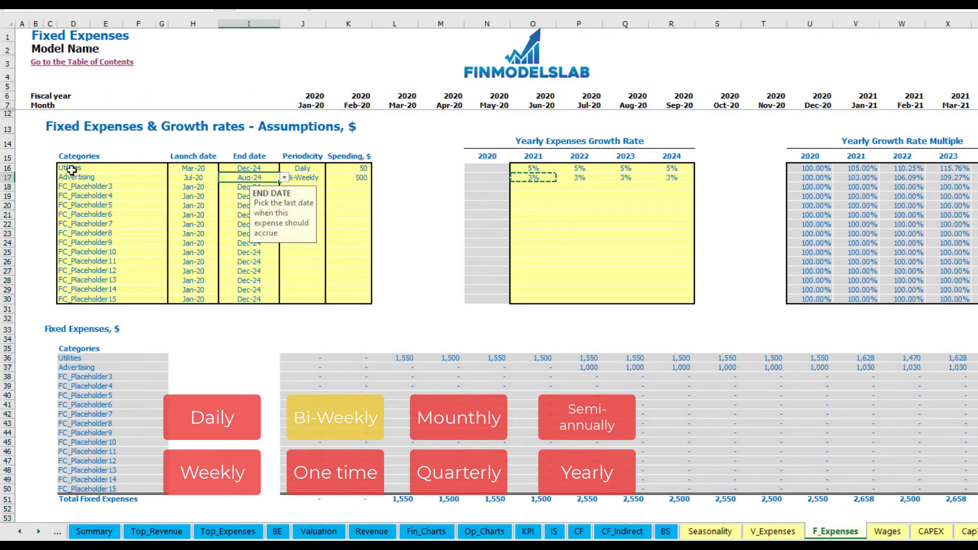
click(91, 186)
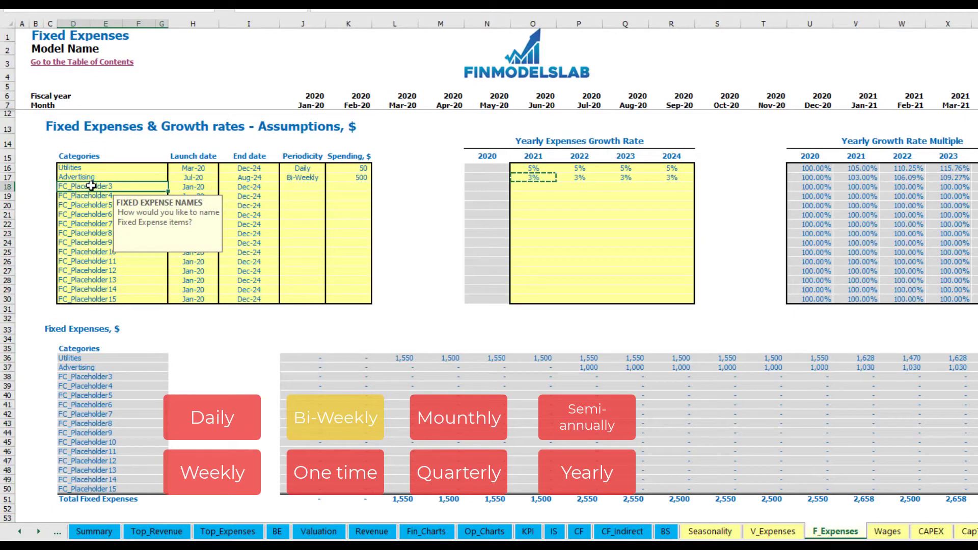
text(Se)
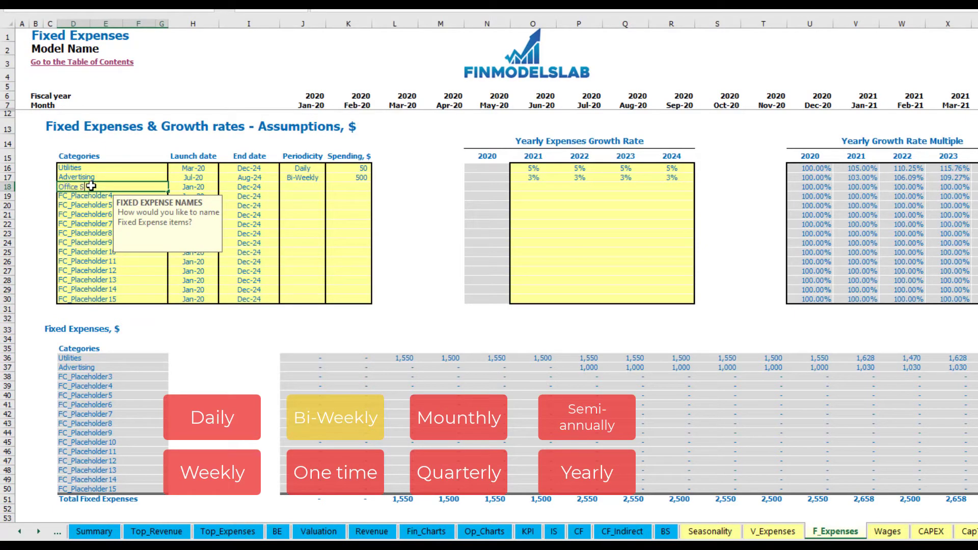
text(tup)
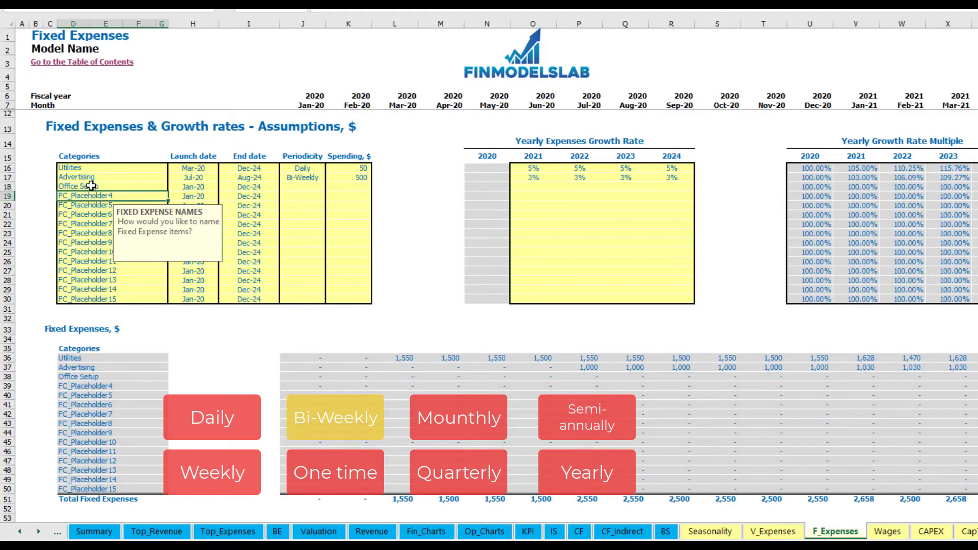
click(300, 187)
click(330, 187)
click(306, 196)
Schedule the Office Setup payment of 5,000 in Feb-20
click(209, 187)
click(224, 187)
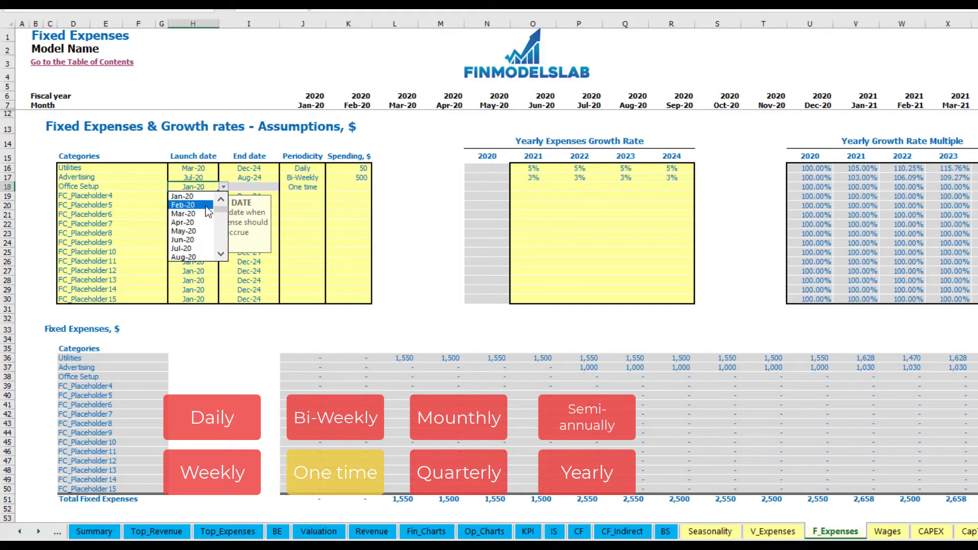
click(194, 205)
click(340, 187)
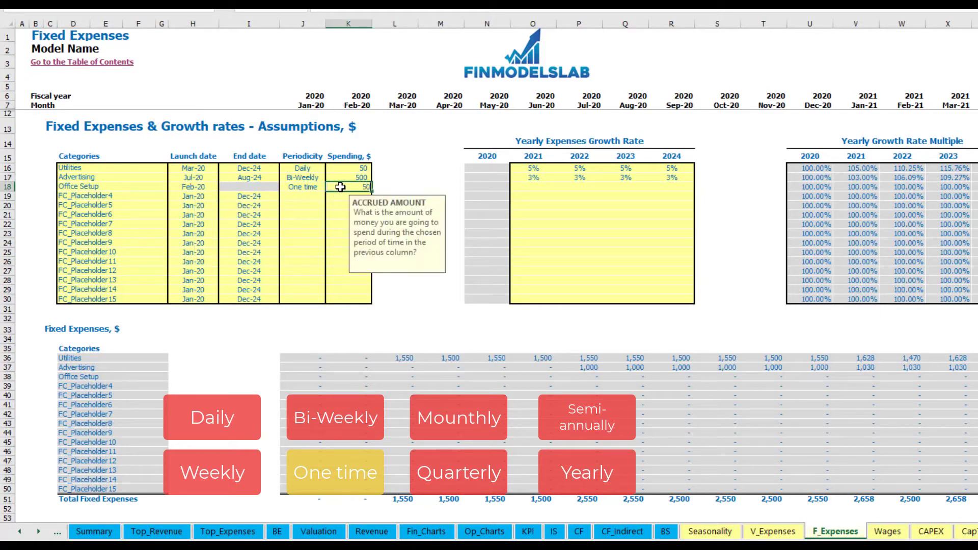
drag(530, 188, 669, 189)
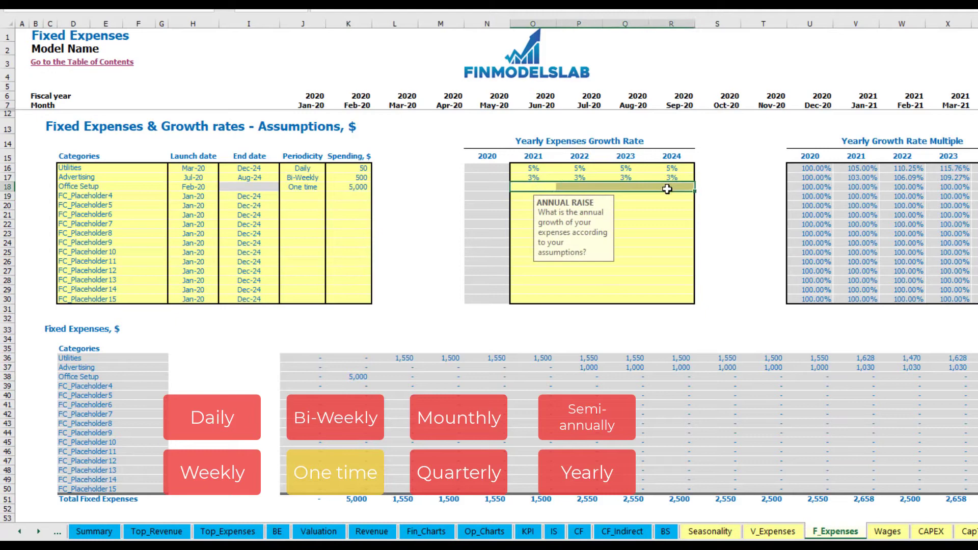
click(358, 377)
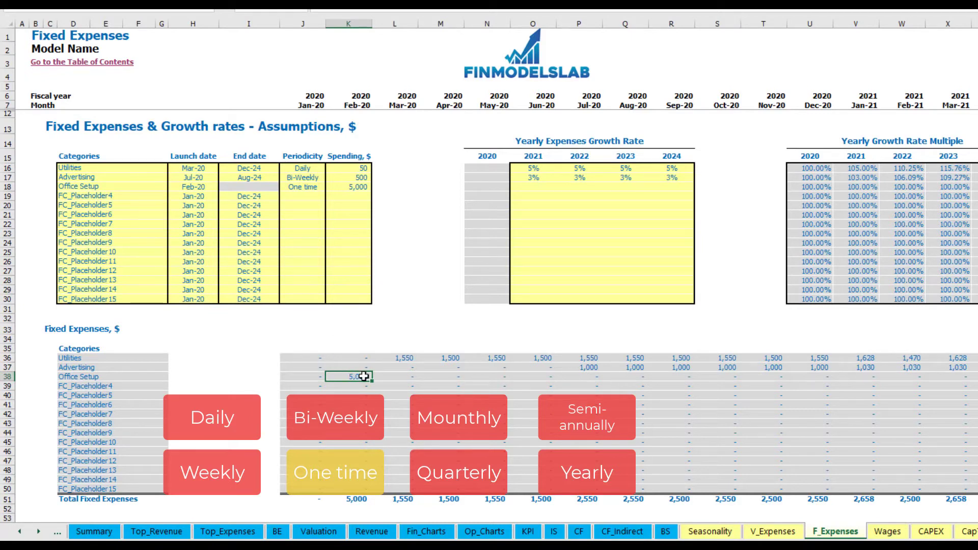
Name the fourth expense Insurance and make it a Monthly 1,000 expense
click(142, 199)
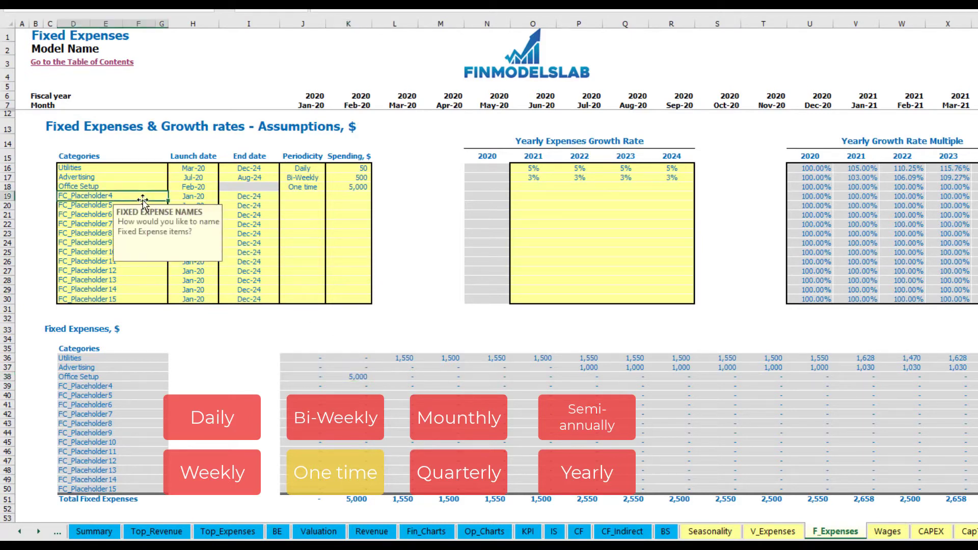
text(Insurance)
key(Return)
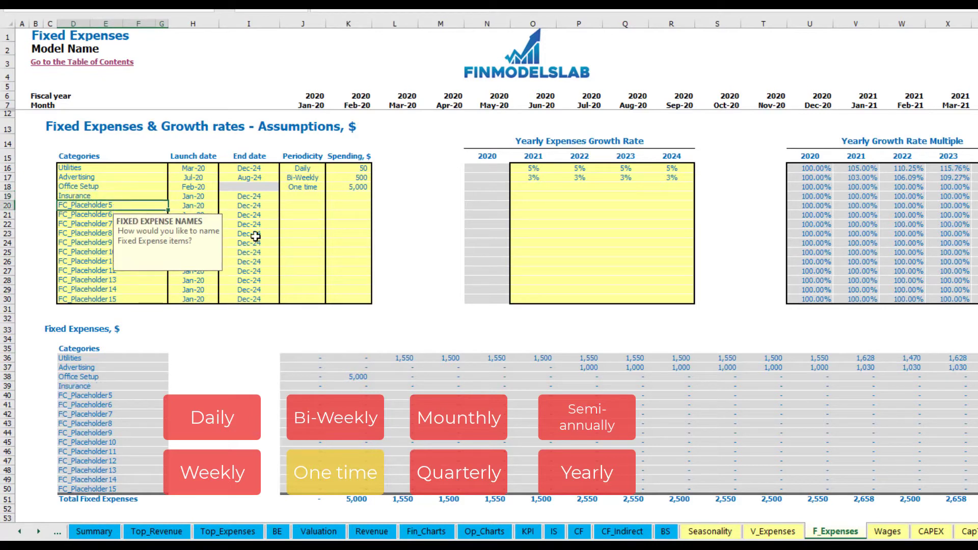
click(199, 198)
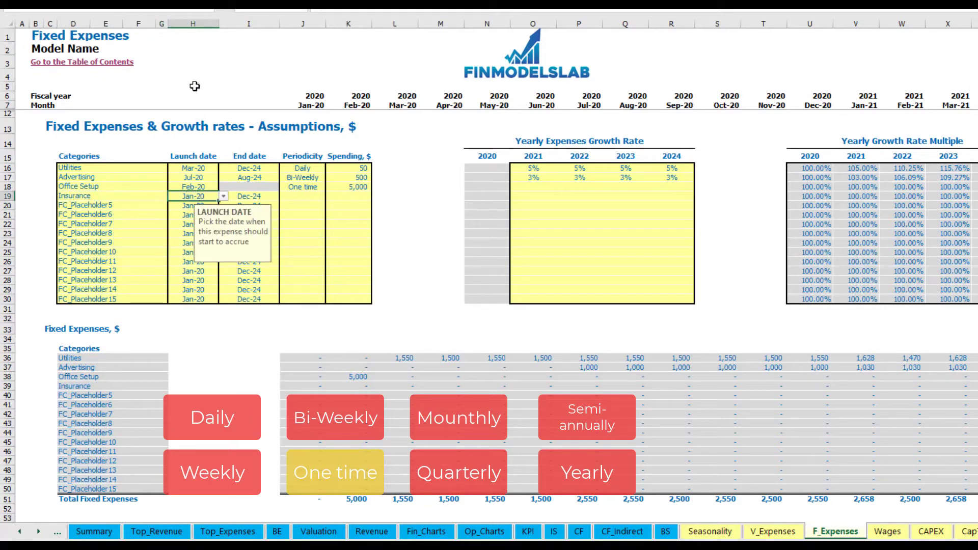
click(260, 198)
click(310, 197)
click(330, 196)
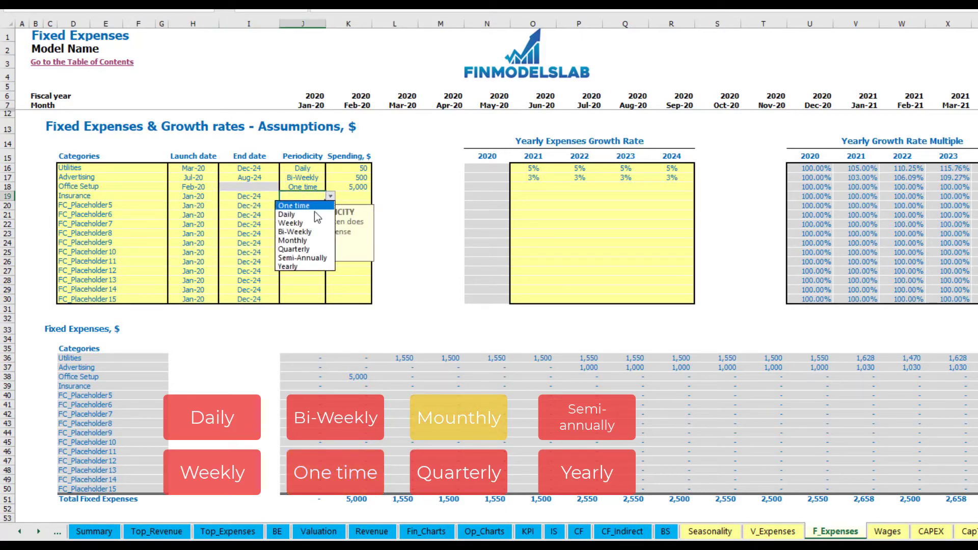
click(302, 239)
click(354, 196)
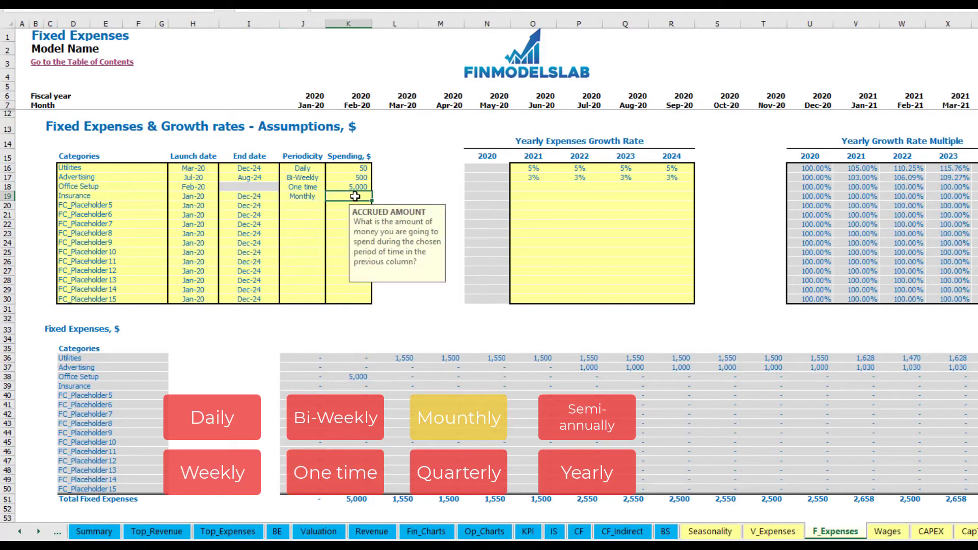
key(Return)
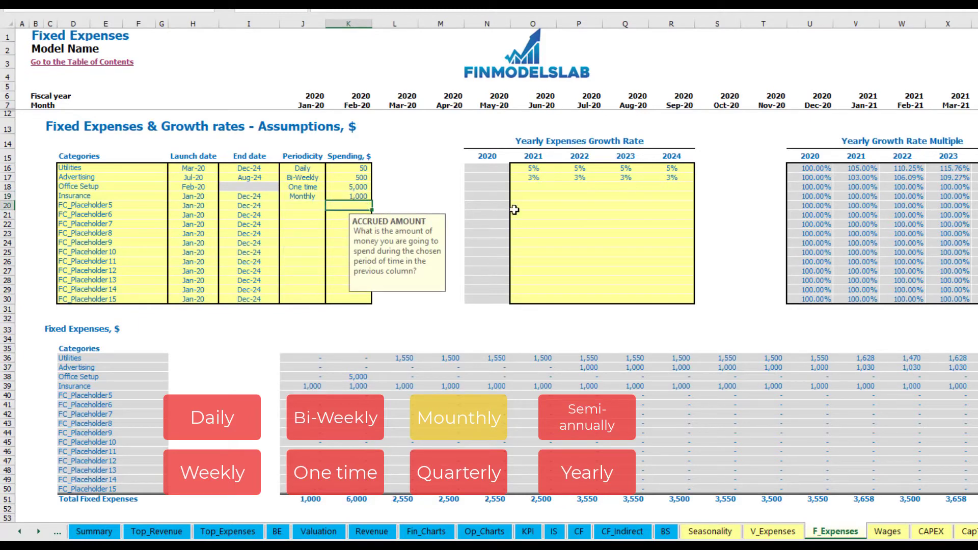
Set Insurance growth to 5%, 3%, 2%, 1% for 2021–2024 and check Jan-21's 1,050
click(534, 199)
text(5)
key(ctrl+Return)
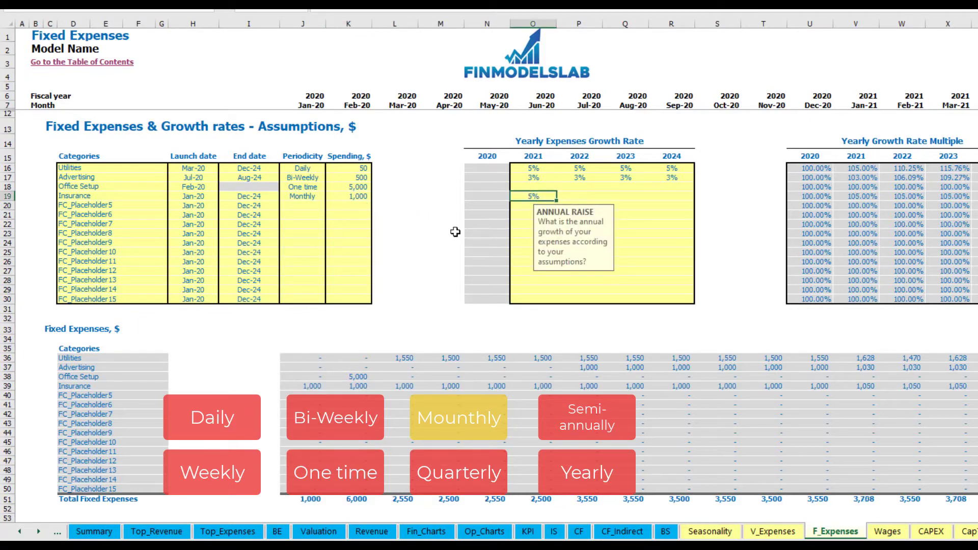
key(Right)
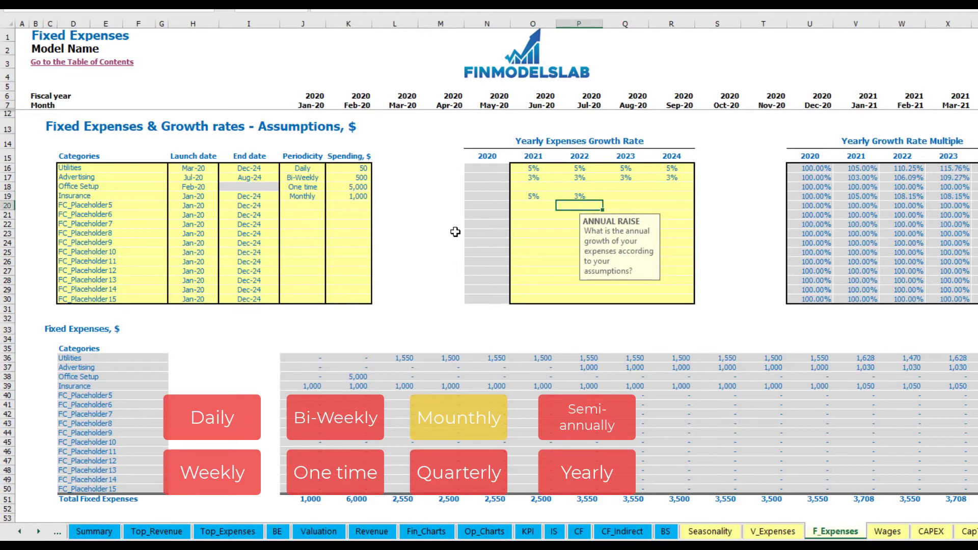
key(Right)
key(Right)
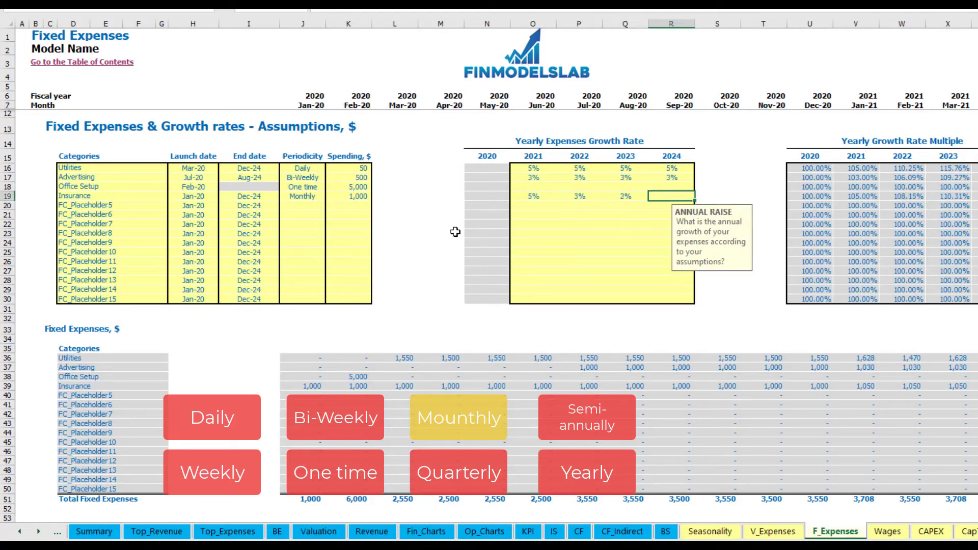
key(Return)
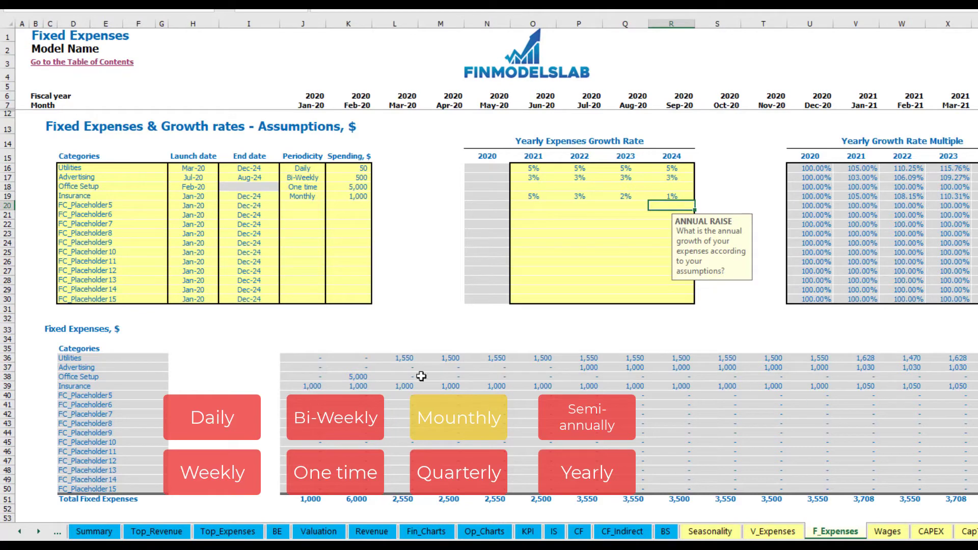
drag(311, 388, 834, 387)
click(838, 387)
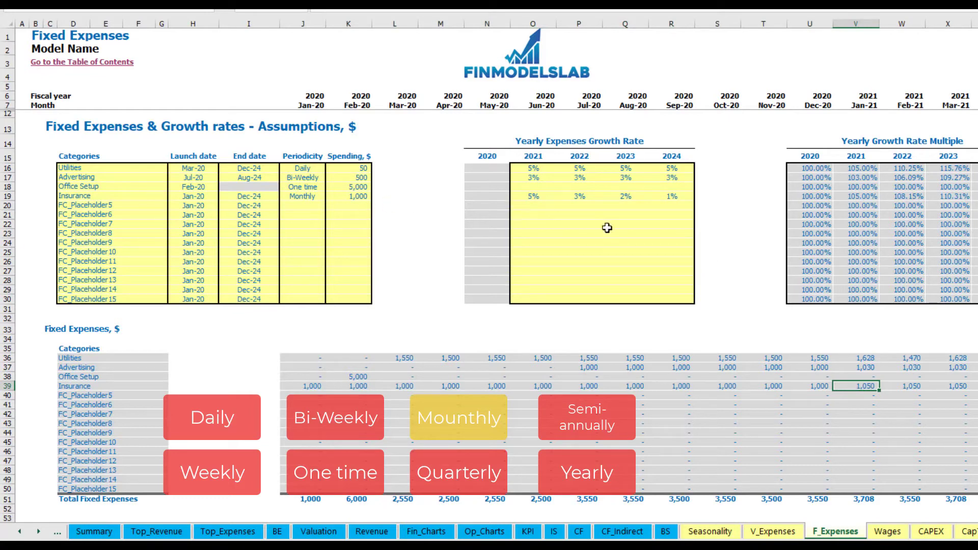
scroll(497, 261, right, 6)
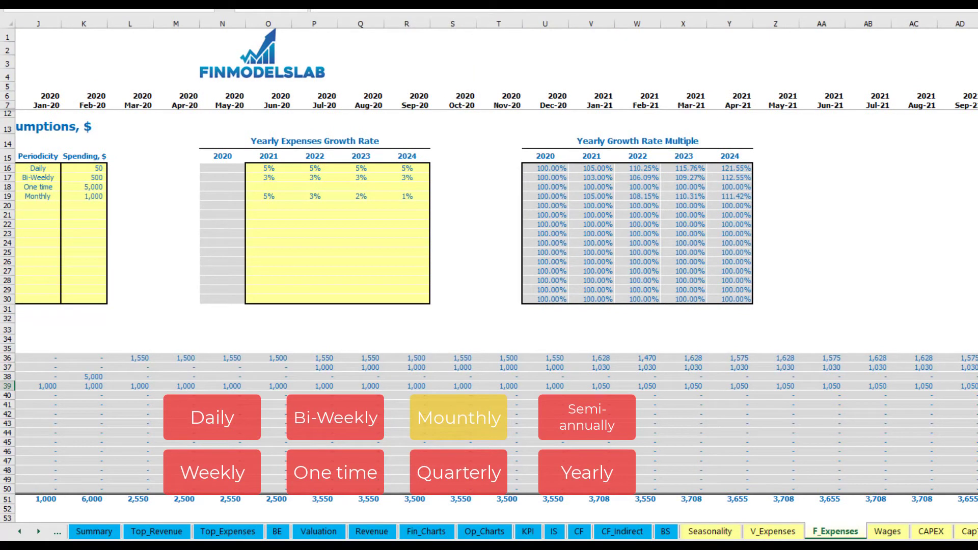
scroll(488, 261, left, 6)
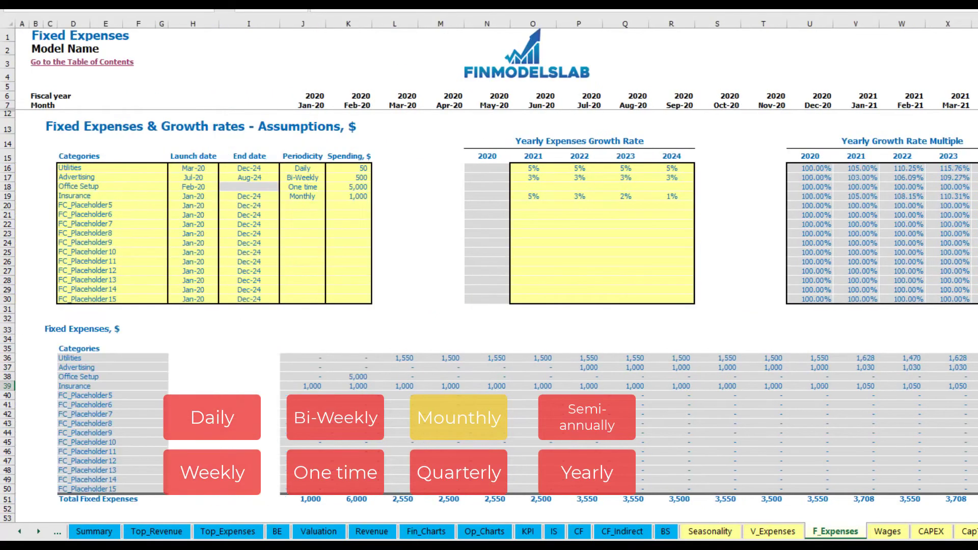
Try Quarterly periodicity for Insurance and check its Jan-20, Apr-20 and Jul-20 amounts
click(330, 196)
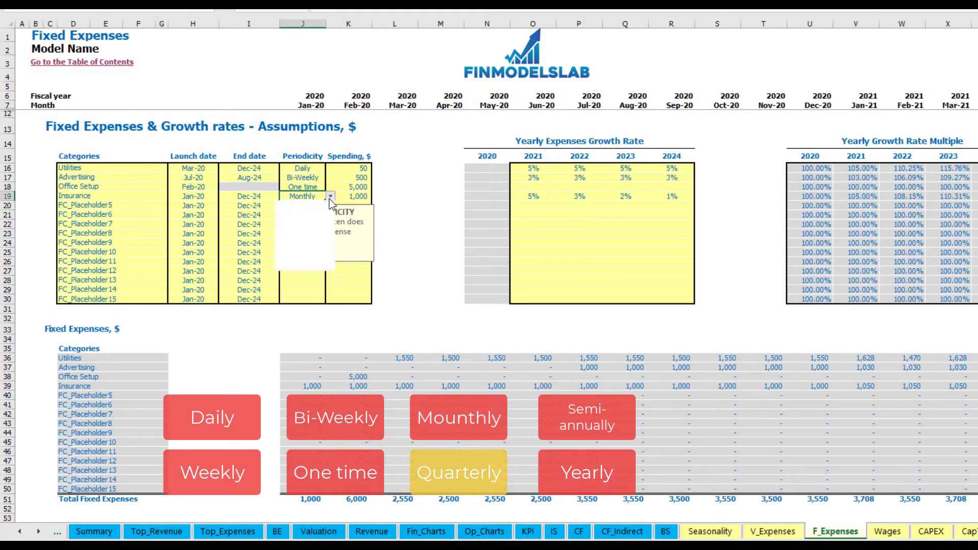
click(327, 250)
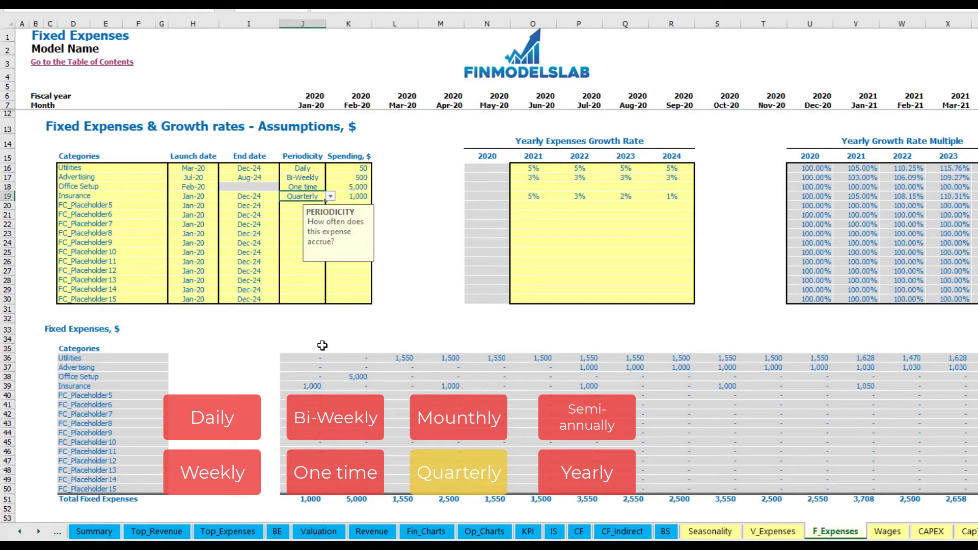
click(300, 386)
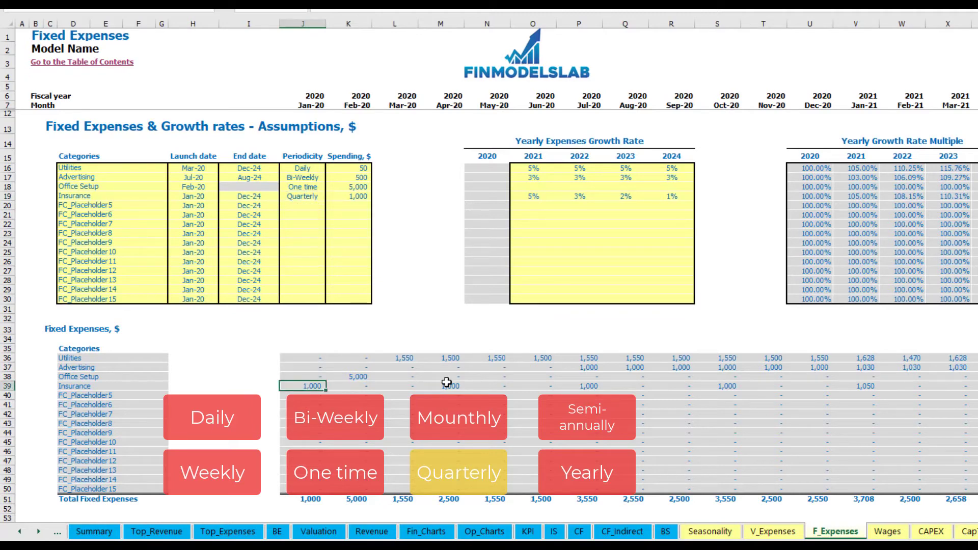
click(446, 383)
click(578, 387)
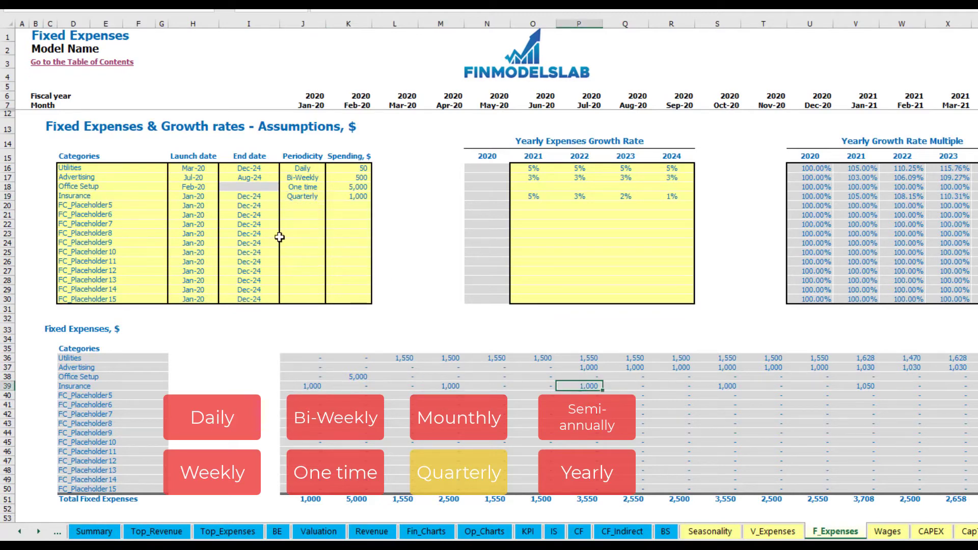
Move the Insurance launch date to Feb-20 and check the Feb-20, May-20 and Aug-20 amounts
click(209, 195)
click(223, 196)
click(205, 216)
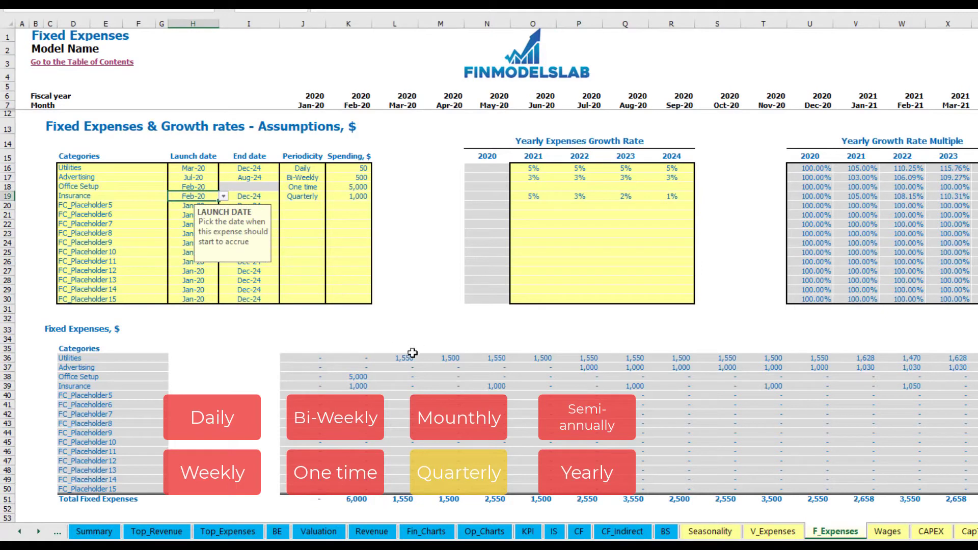
click(359, 385)
click(495, 387)
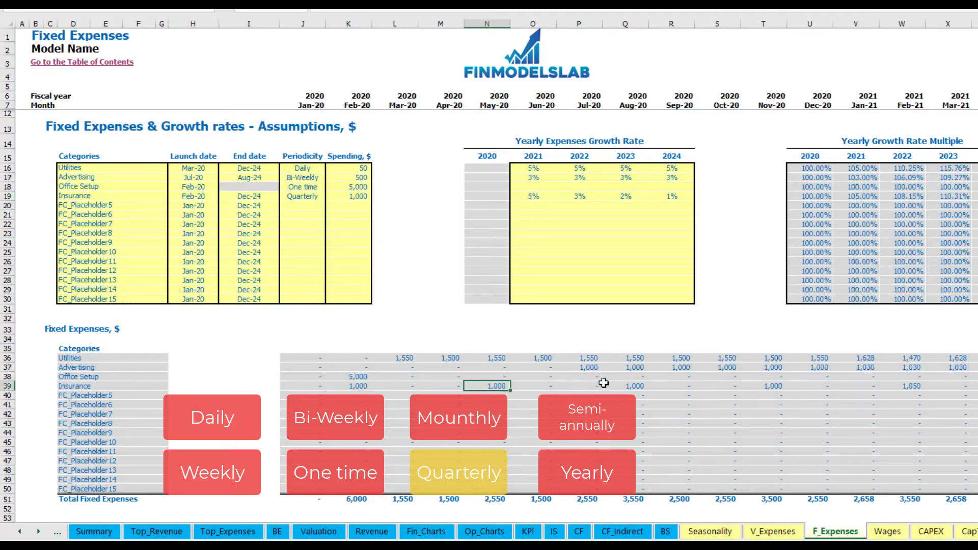
click(638, 385)
click(345, 389)
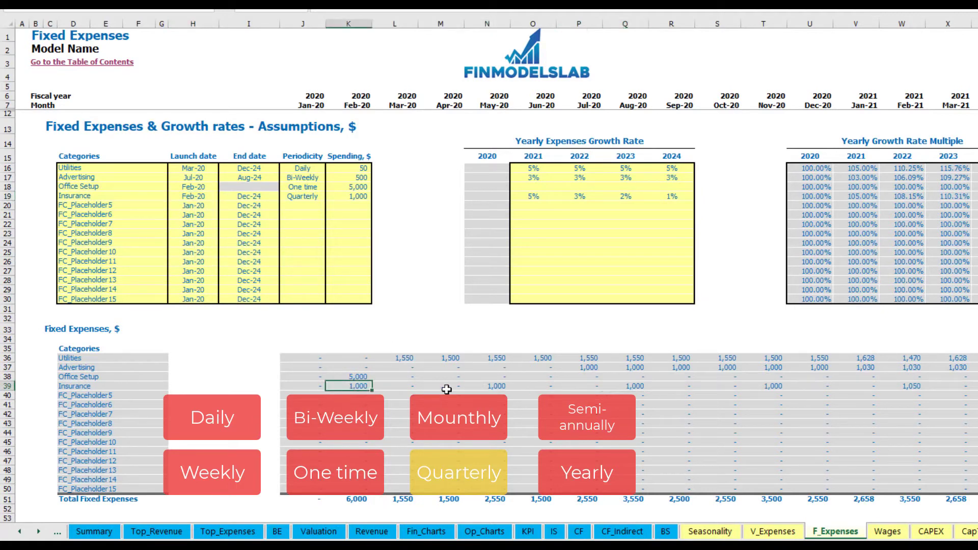
click(499, 386)
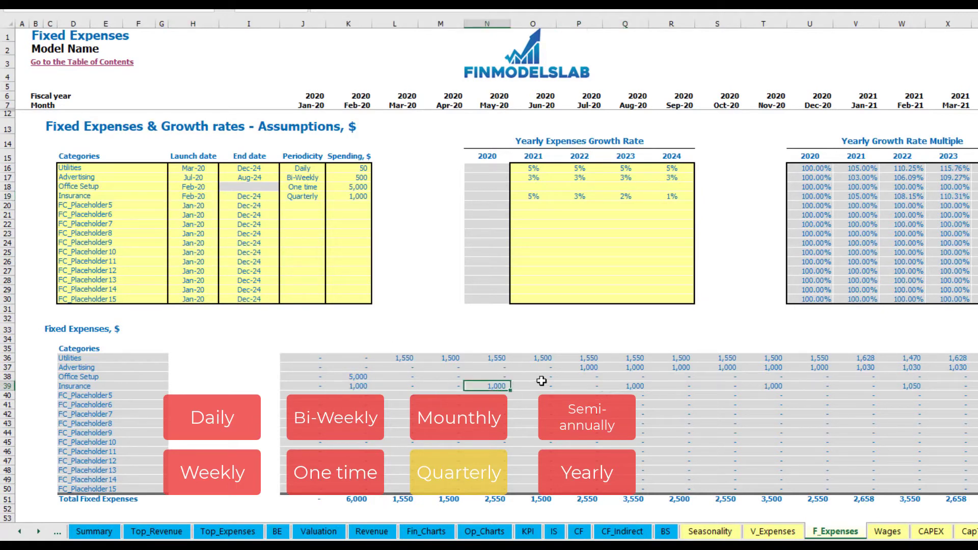
Try Semi-Annually periodicity for Insurance and review the months between payments
click(319, 196)
click(330, 196)
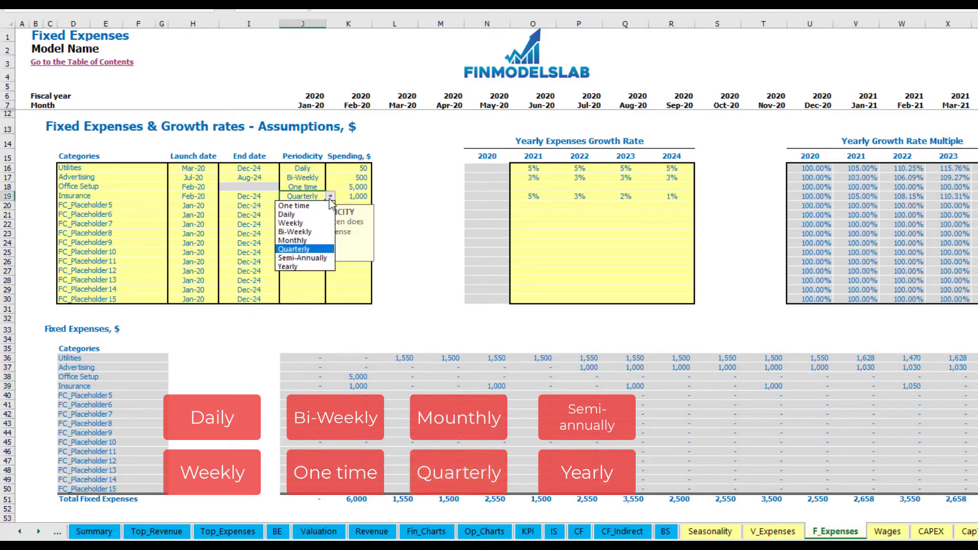
click(302, 258)
drag(353, 388, 864, 387)
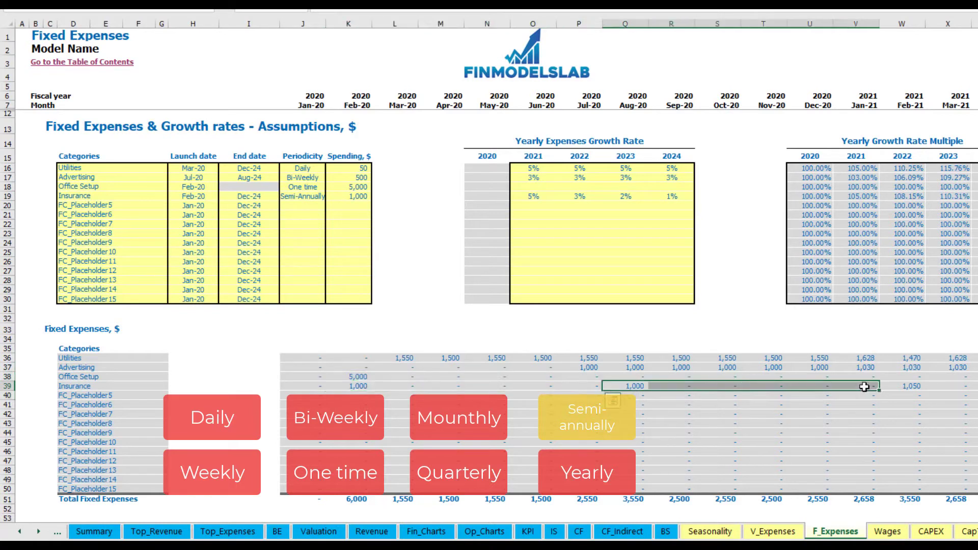
click(900, 395)
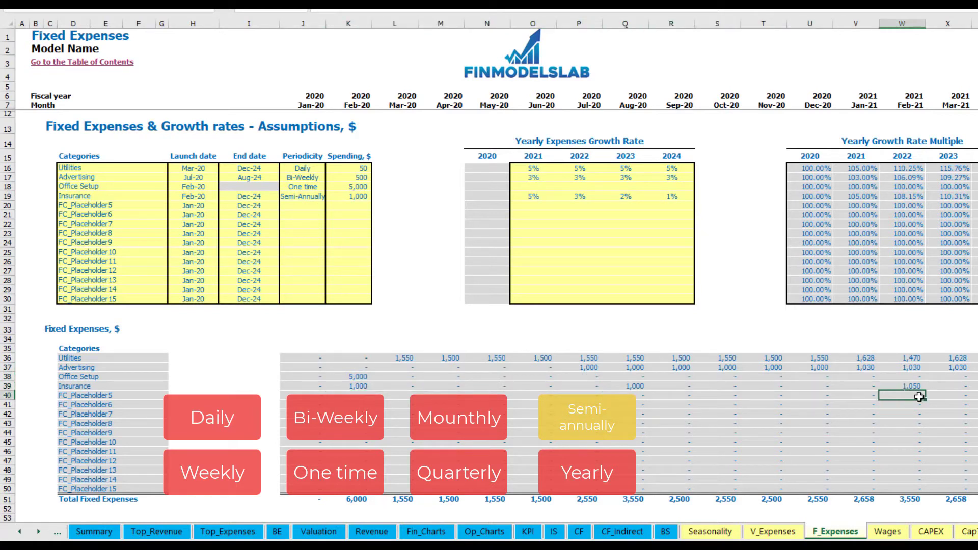
Switch Insurance to Yearly, confirm the Dec-24 end date, and review the monthly schedule
click(312, 196)
click(331, 196)
click(297, 267)
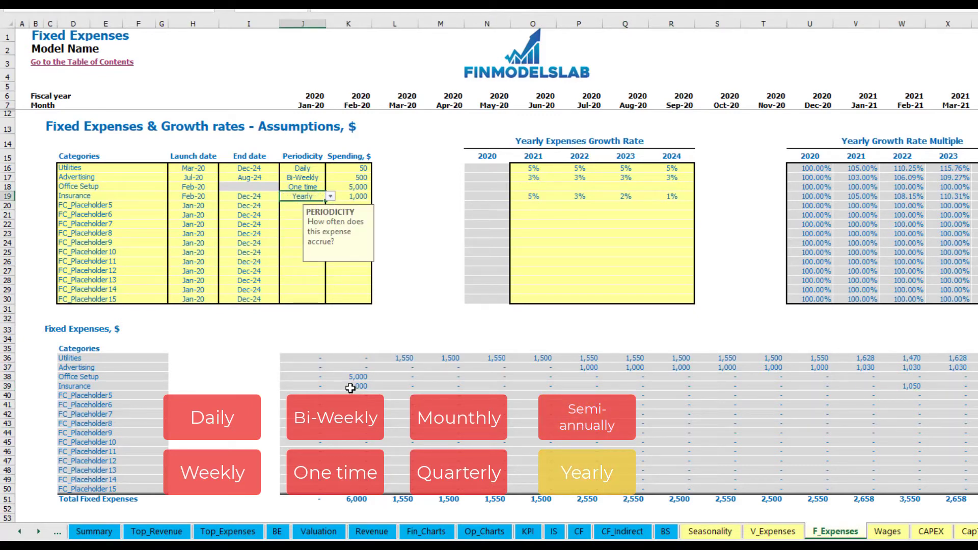
drag(352, 388, 951, 387)
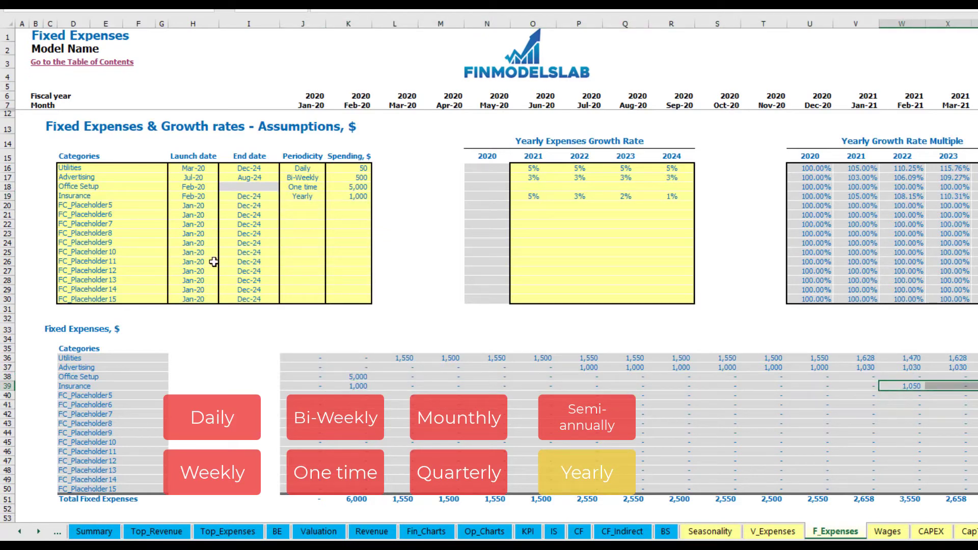
click(202, 197)
click(250, 196)
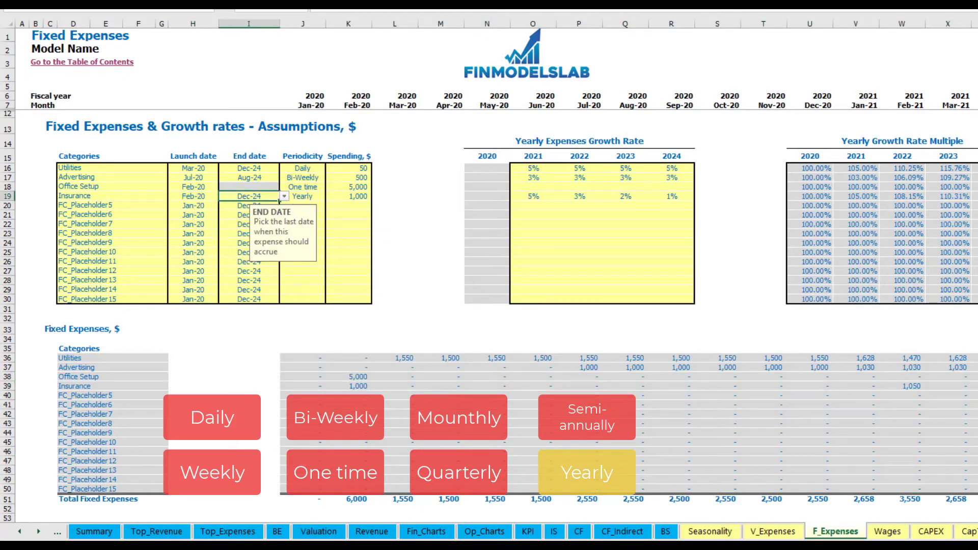
click(708, 301)
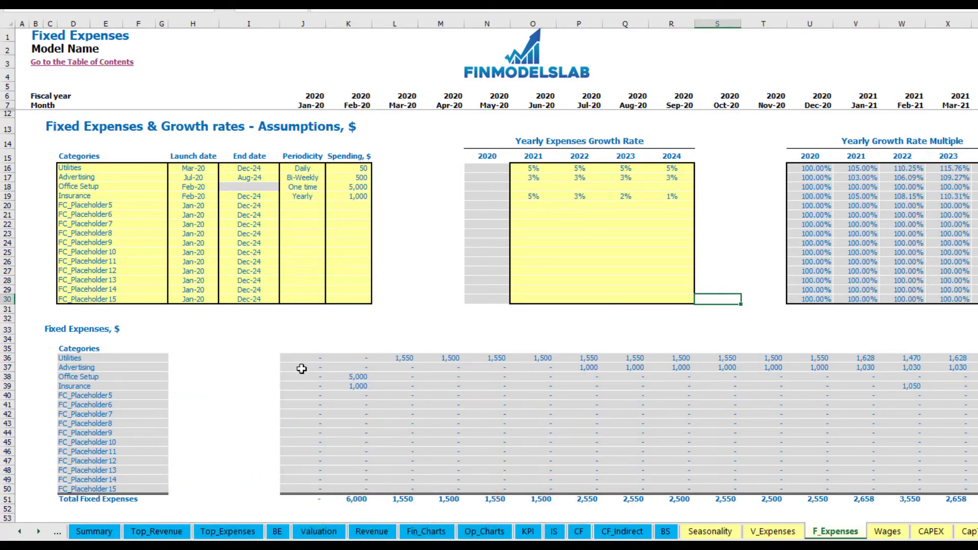
drag(303, 357, 303, 367)
drag(597, 430, 923, 491)
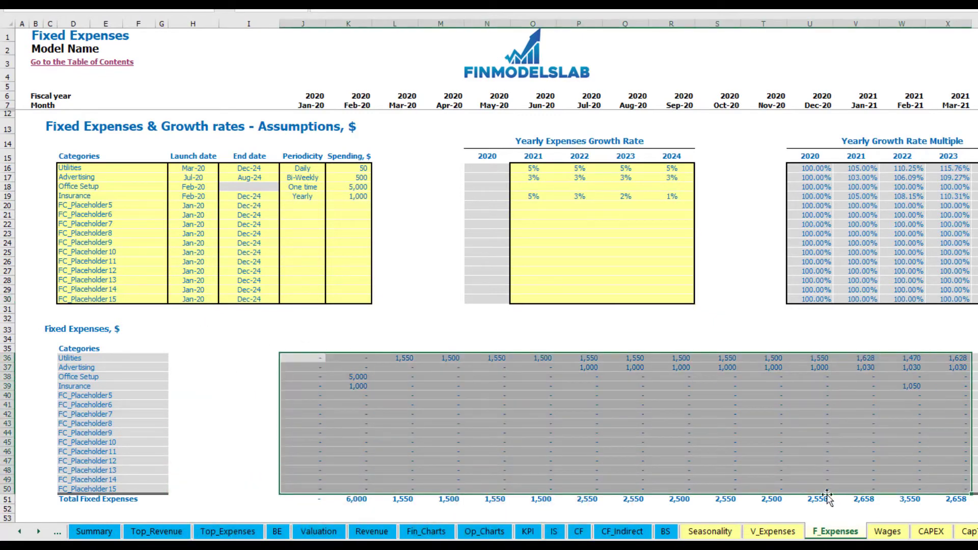
On the IS sheet, expand Total Fixed Expenses to review the Utilities through Insurance lines
click(554, 531)
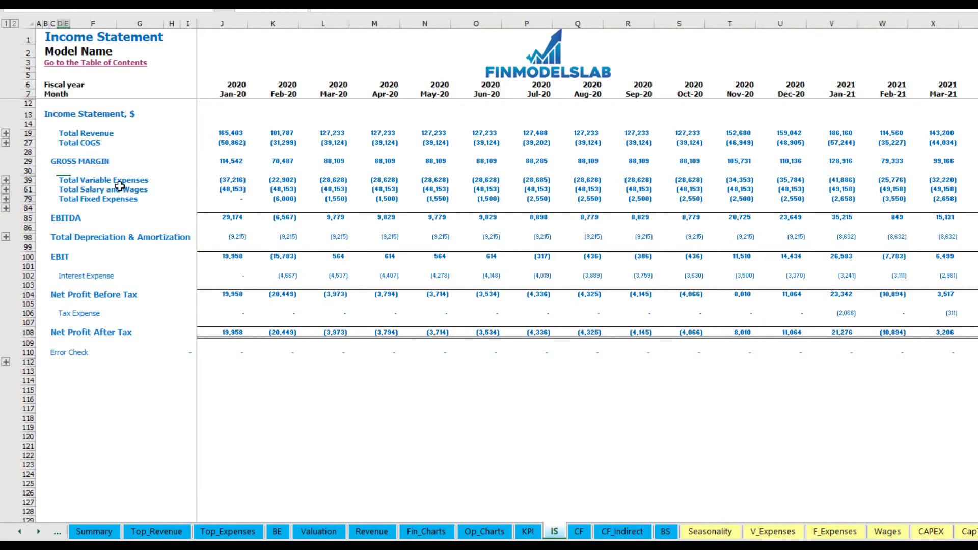
click(62, 198)
click(5, 200)
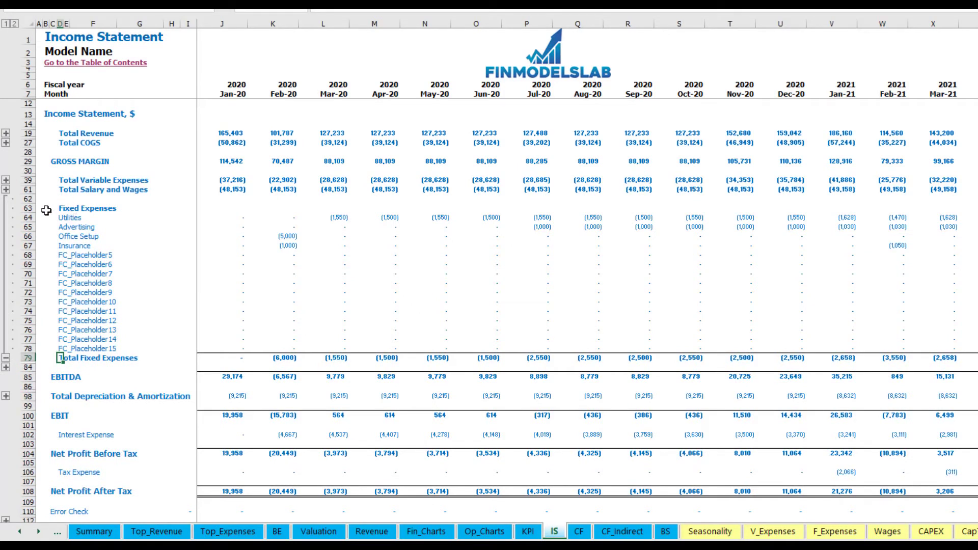
drag(28, 217, 29, 245)
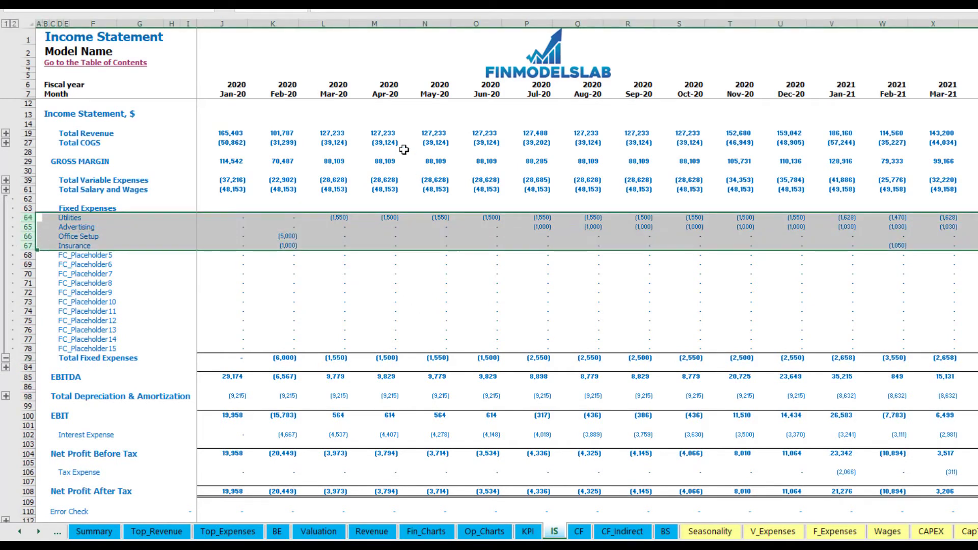
drag(64, 217, 70, 348)
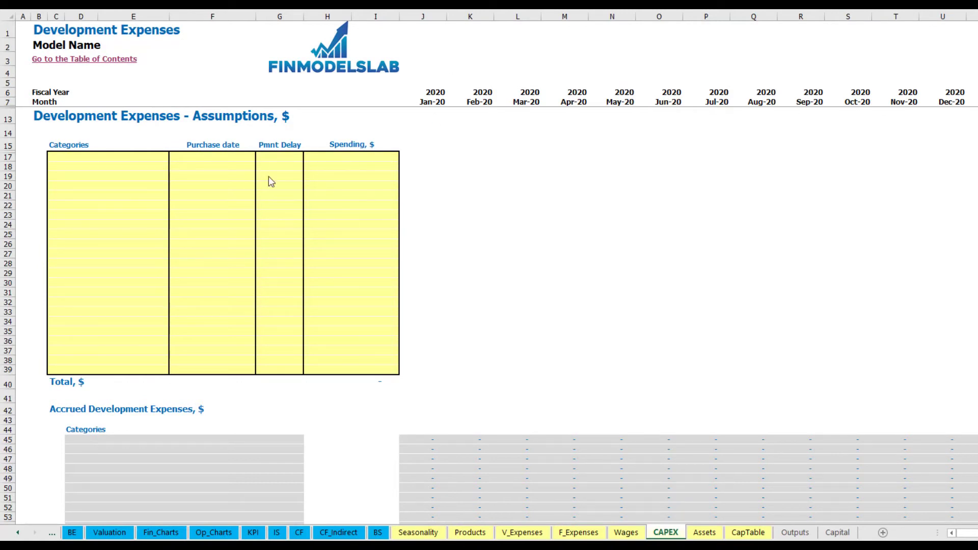
click(137, 156)
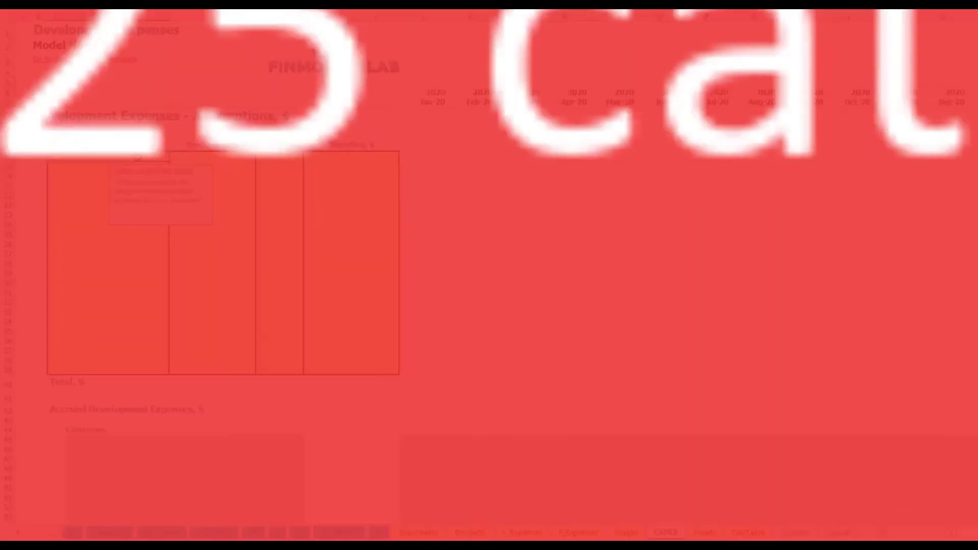
text(Office de)
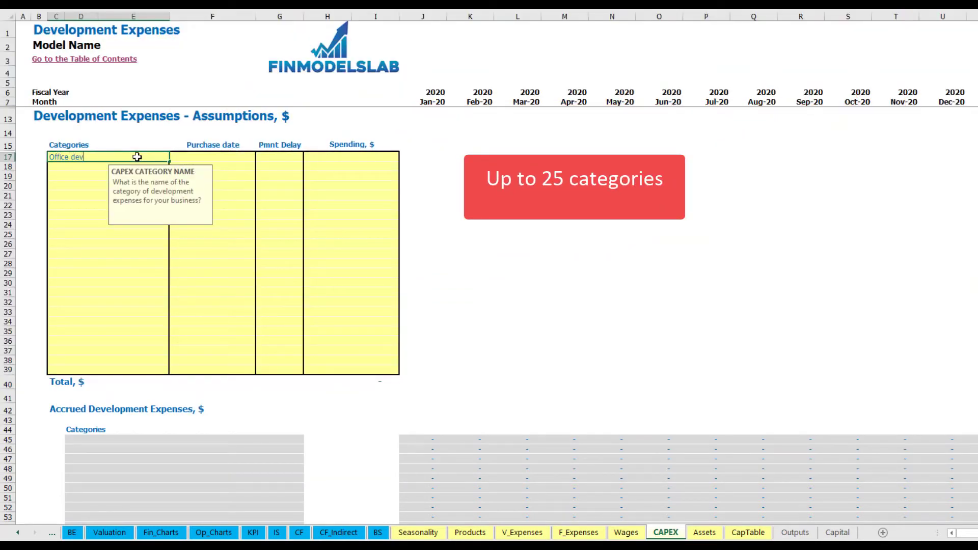
text(v)
key(Return)
click(213, 154)
click(260, 157)
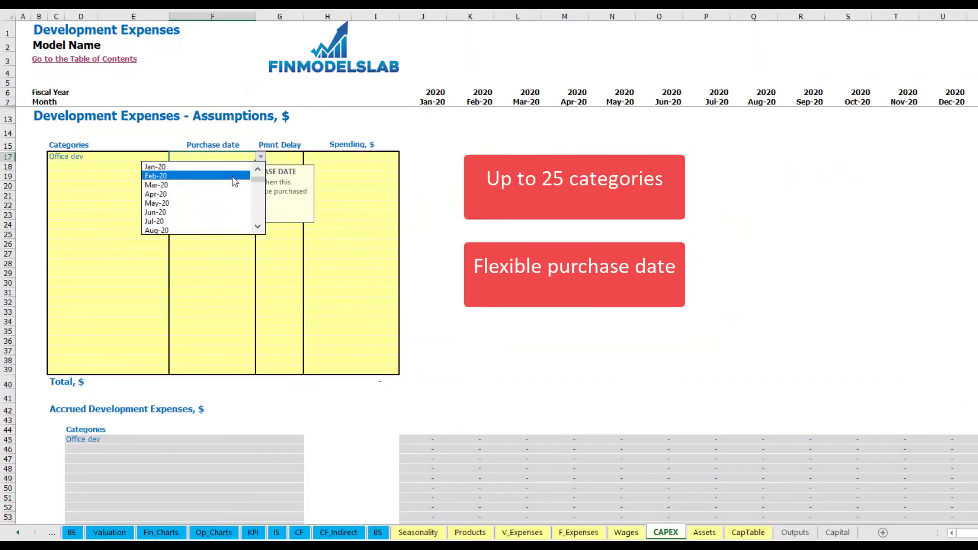
click(234, 175)
click(337, 154)
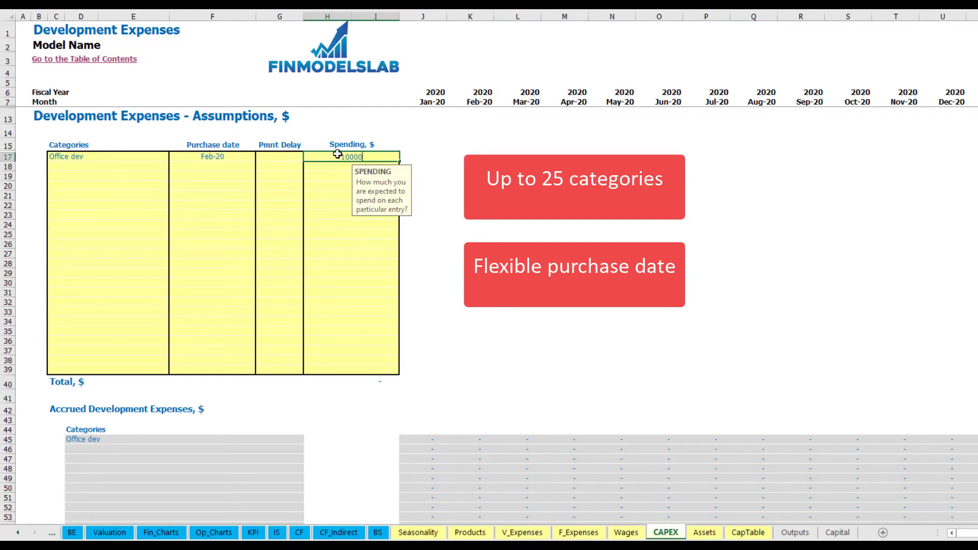
key(Return)
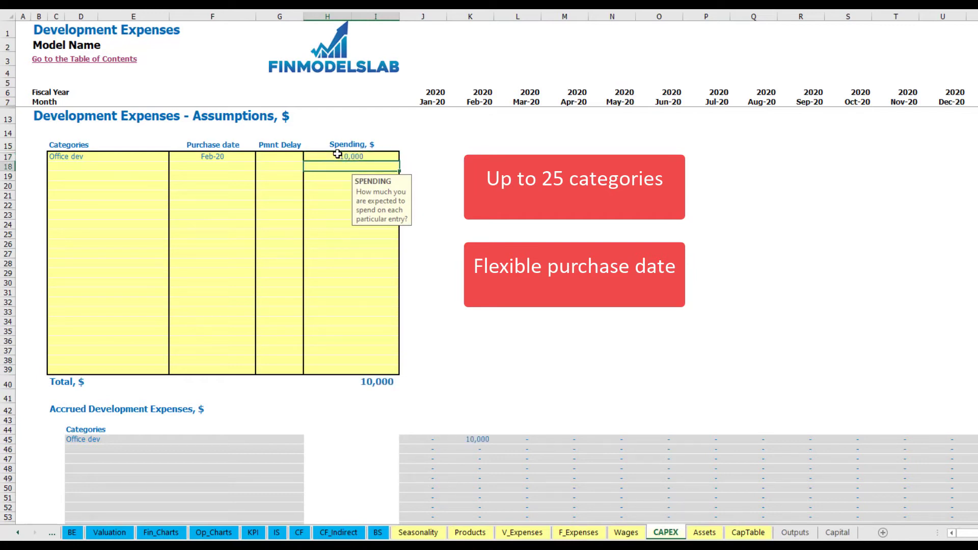
click(286, 154)
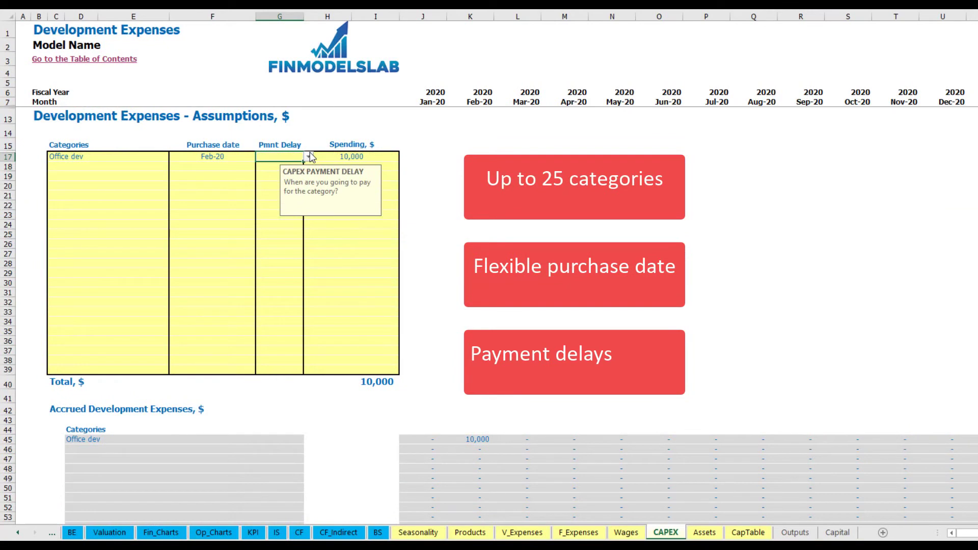
click(309, 157)
click(265, 184)
click(503, 188)
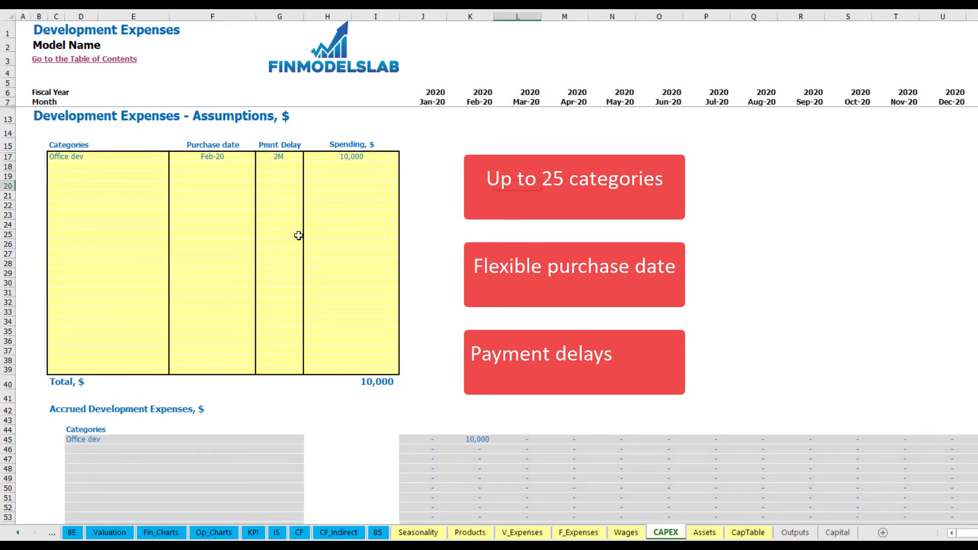
click(477, 441)
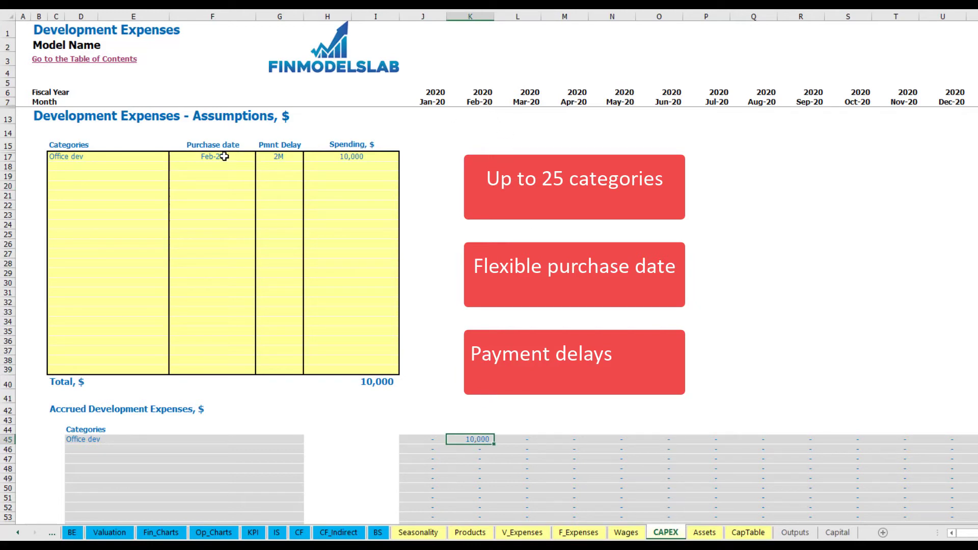
scroll(476, 229, down, 10)
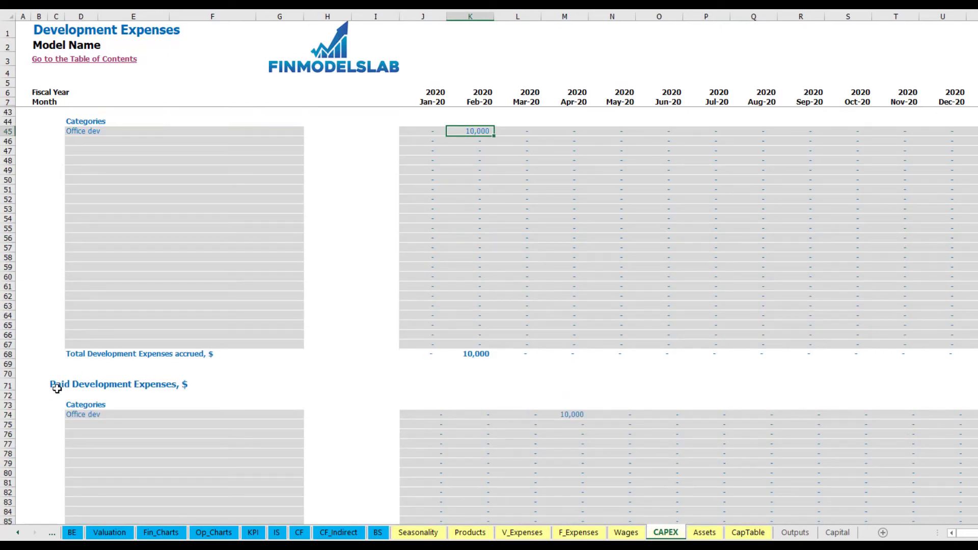
click(566, 414)
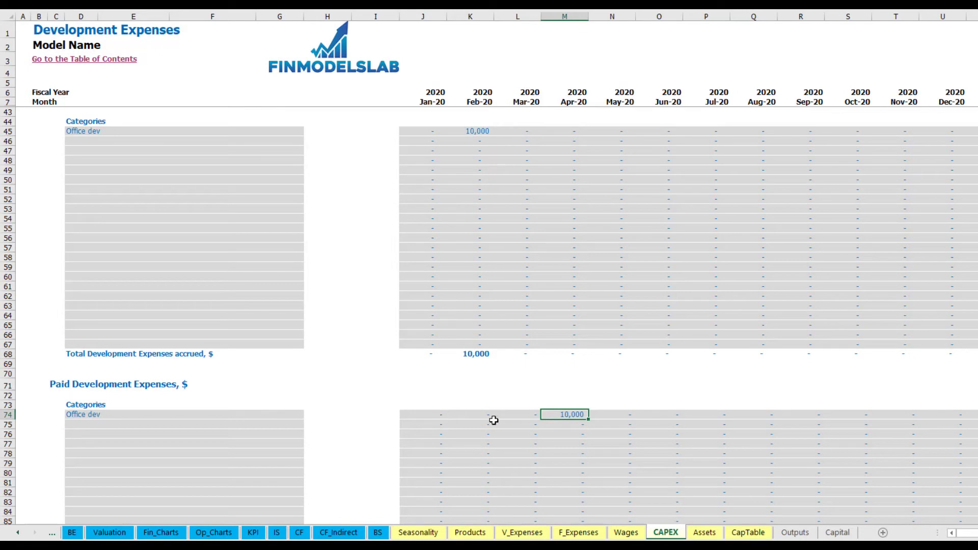
scroll(541, 416, down, 13)
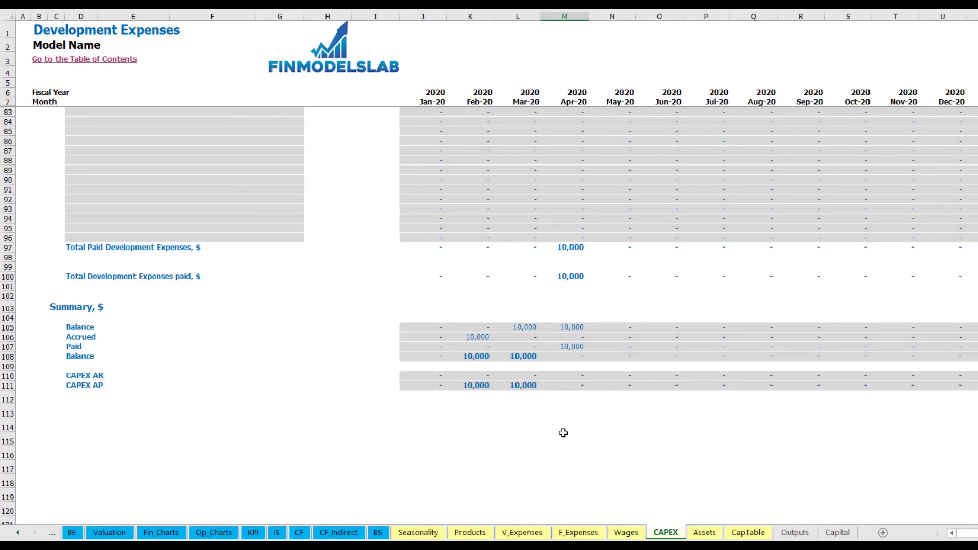
scroll(522, 313, up, 20)
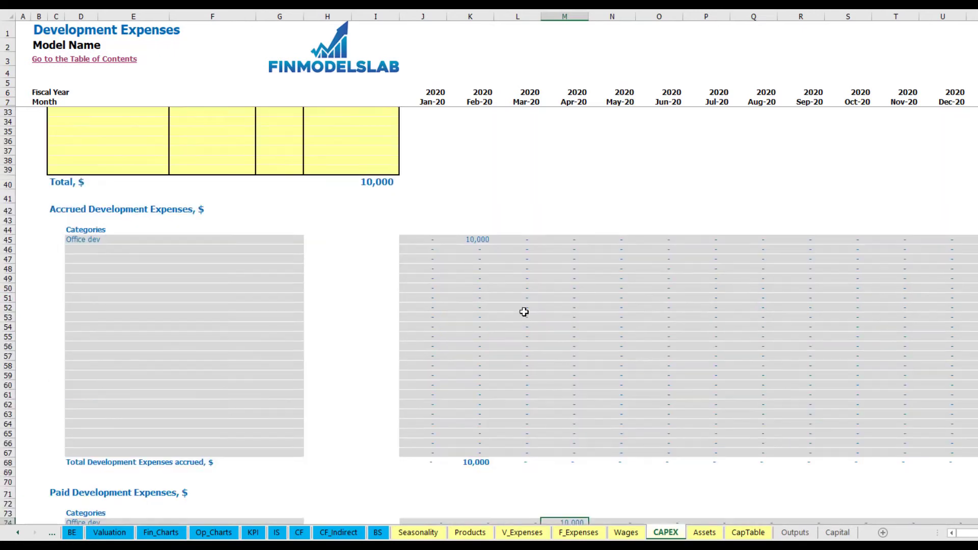
Add an 'Other dev exp' development expense line with a Mar-20 purchase date
click(90, 164)
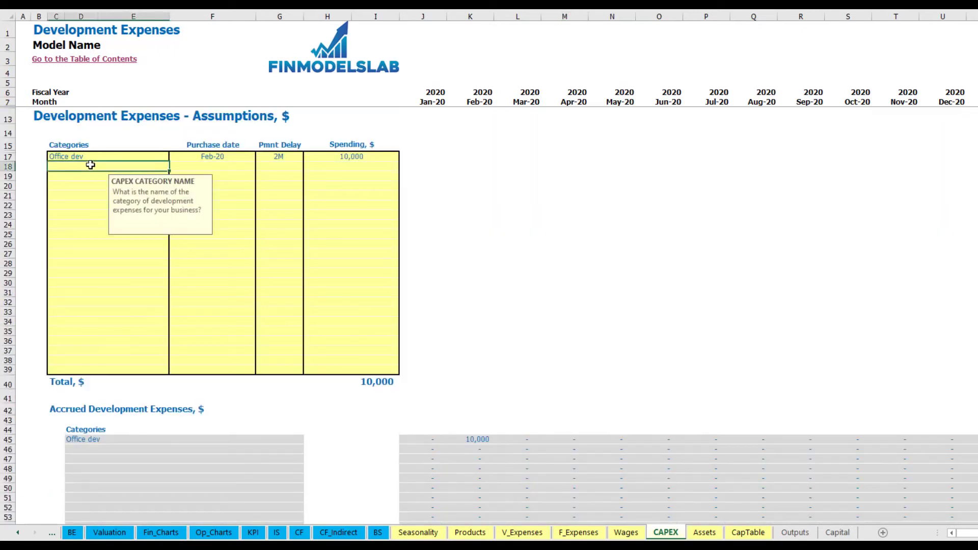
text(Other dev exp)
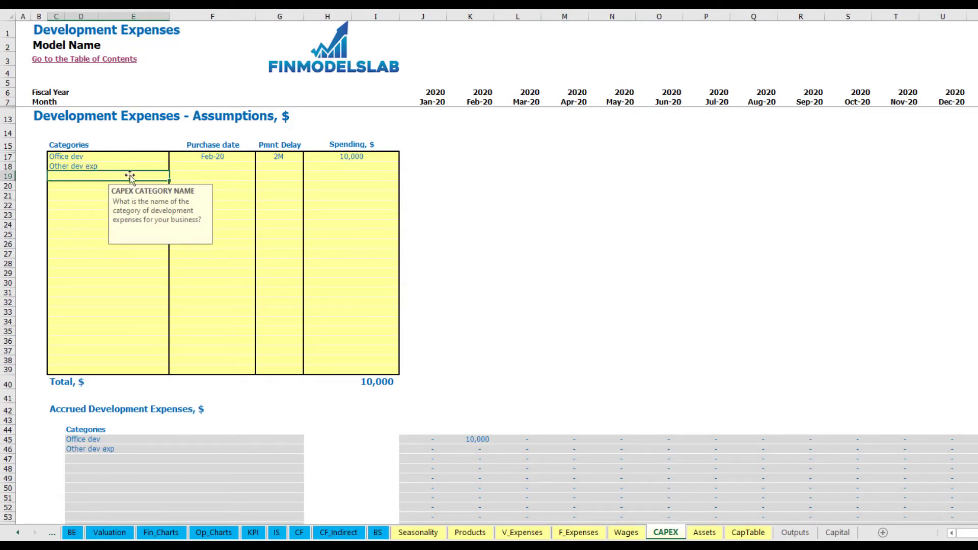
click(238, 165)
click(259, 166)
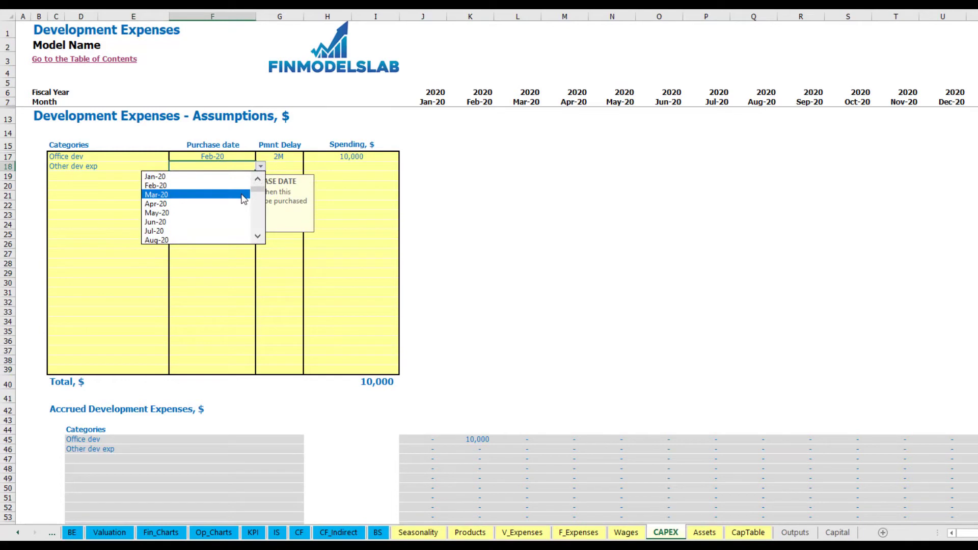
click(245, 194)
Enter 5,000 spending with a 0M payment delay and check the Mar-20 accrual
click(337, 170)
text(5,000)
key(Return)
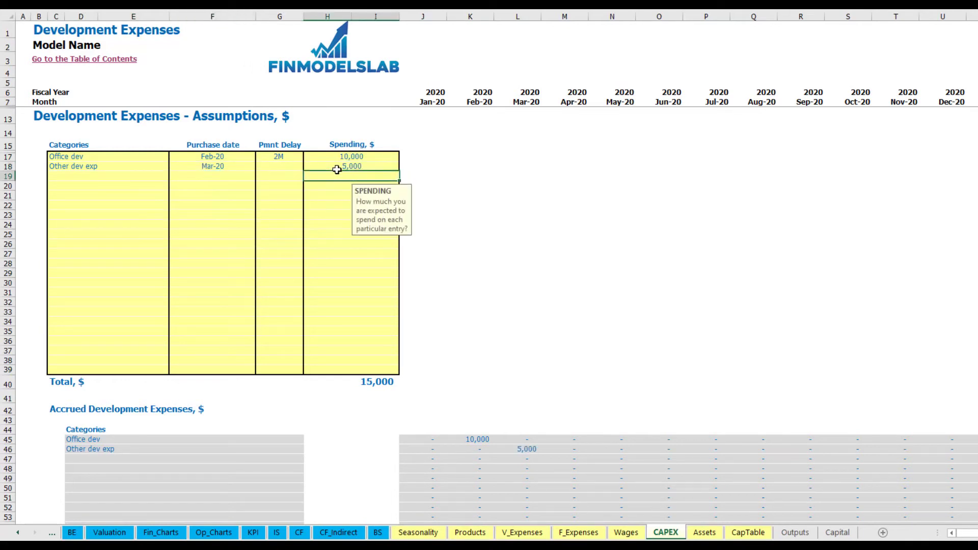
click(289, 170)
click(309, 167)
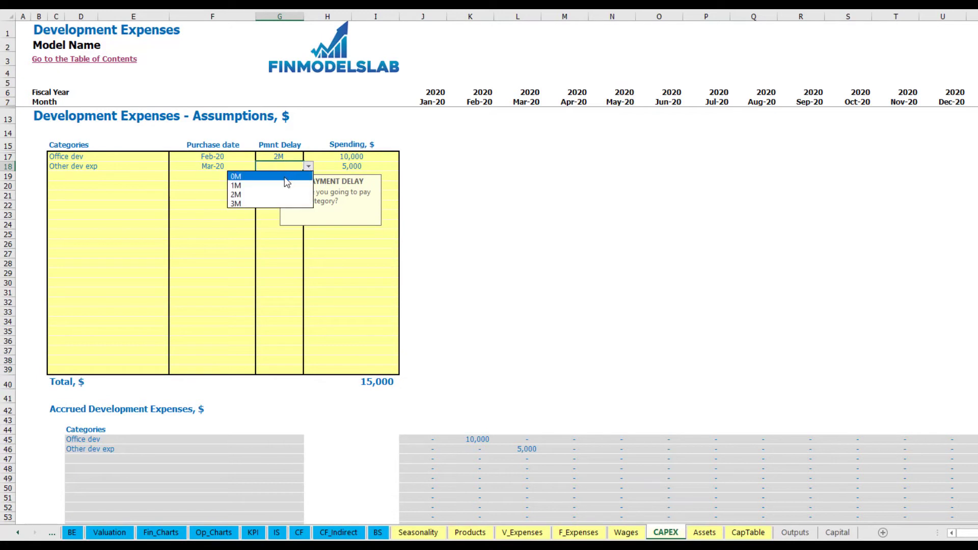
click(286, 176)
scroll(529, 354, down, 3)
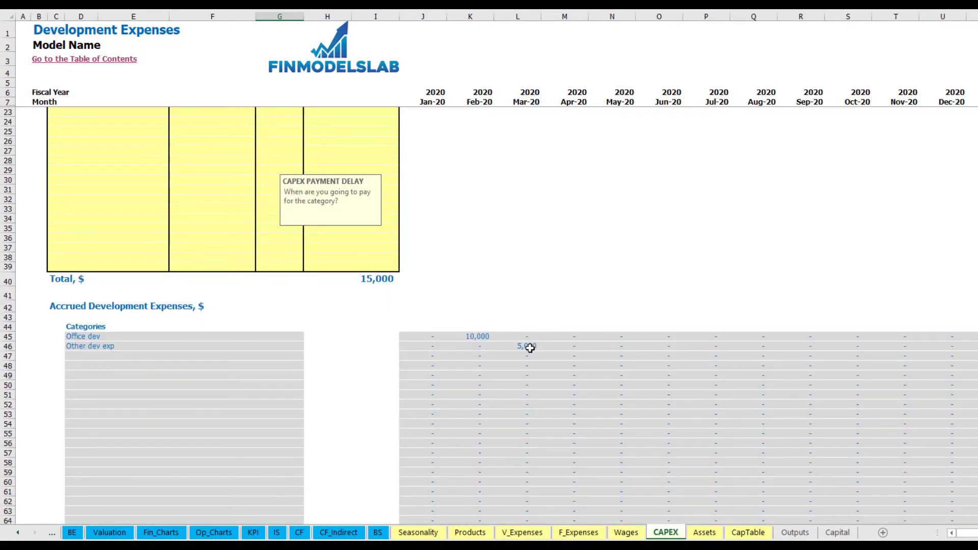
click(529, 348)
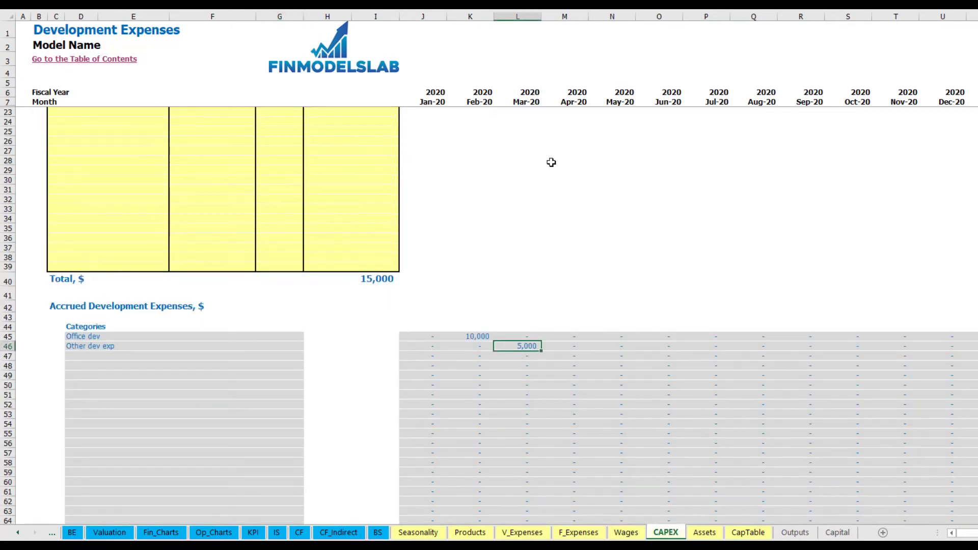
scroll(519, 348, down, 10)
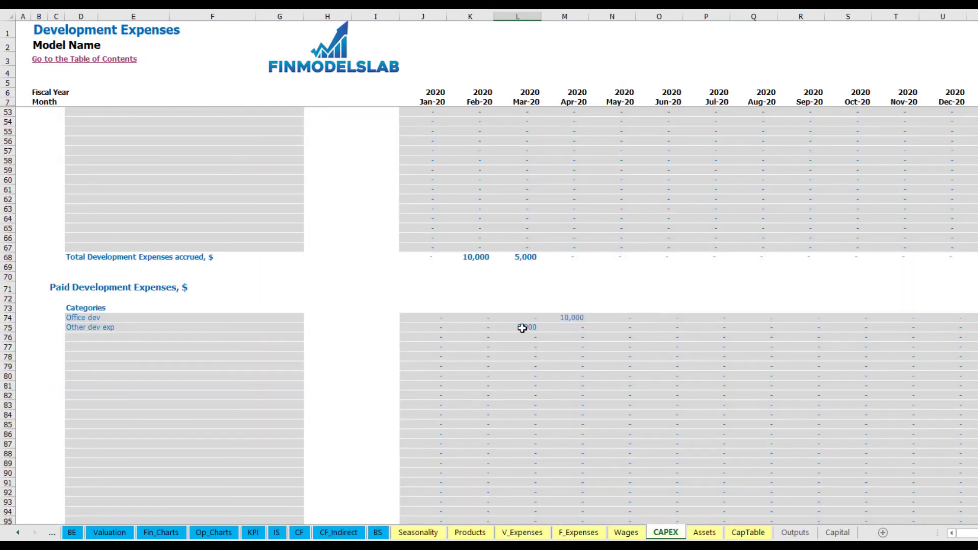
scroll(522, 328, up, 13)
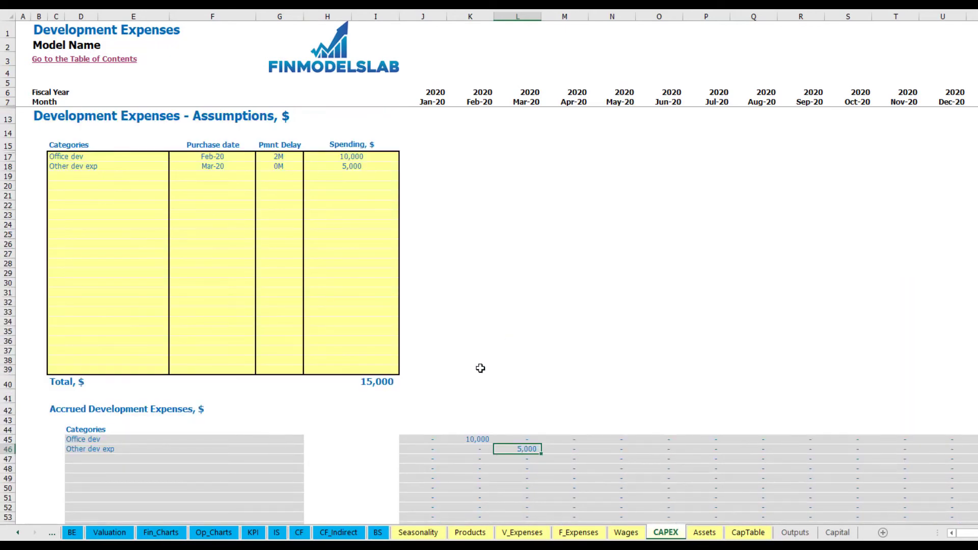
On the Assets sheet, review the book depreciation, capital expenditure and net book value rows
click(702, 533)
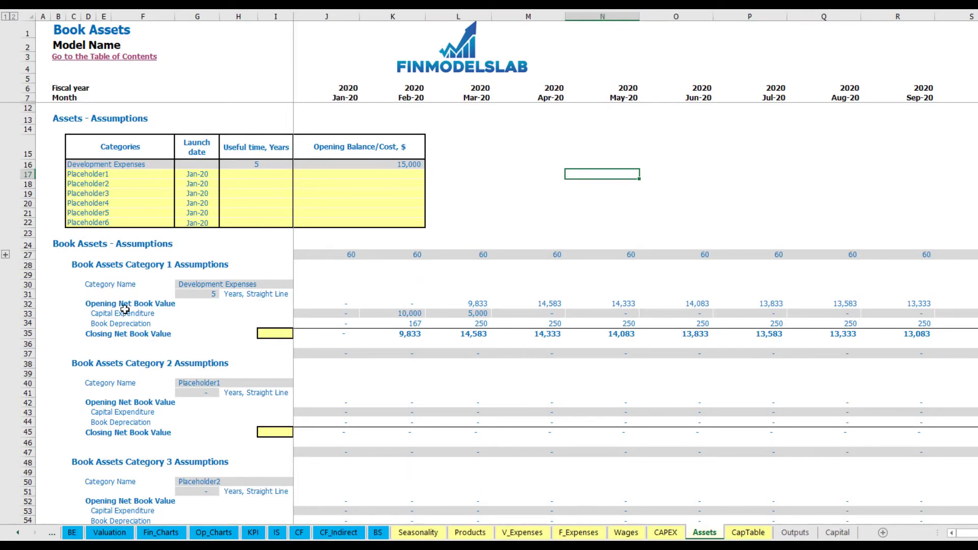
click(25, 323)
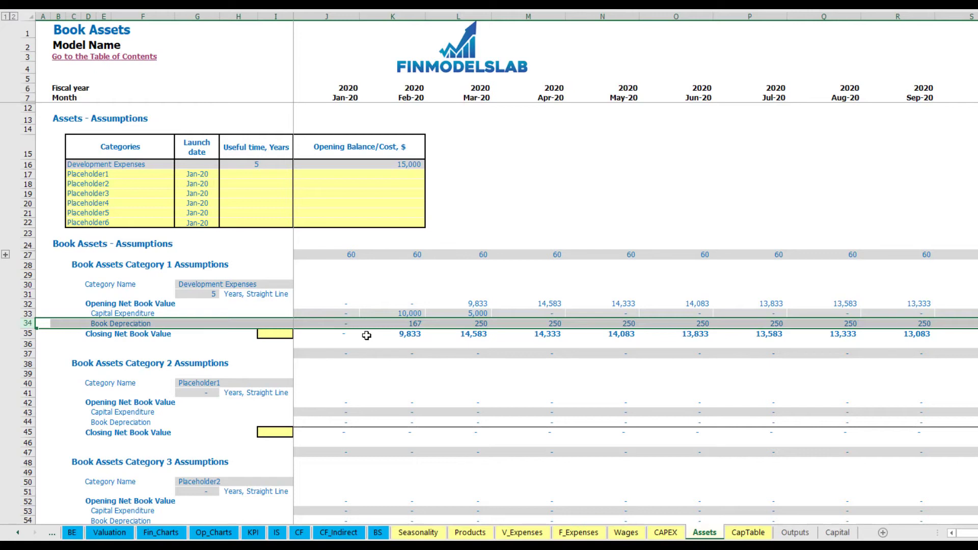
drag(325, 313, 583, 312)
drag(342, 336, 648, 334)
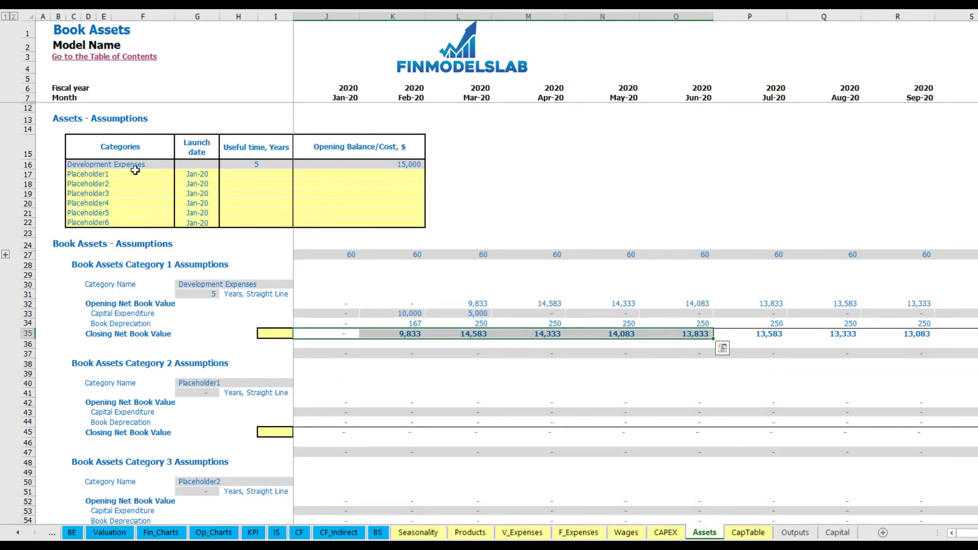
Rename Placeholder1 to Other assets with a 10-year life, 25,000 cost and Apr-20 launch
click(135, 171)
text(Other asse)
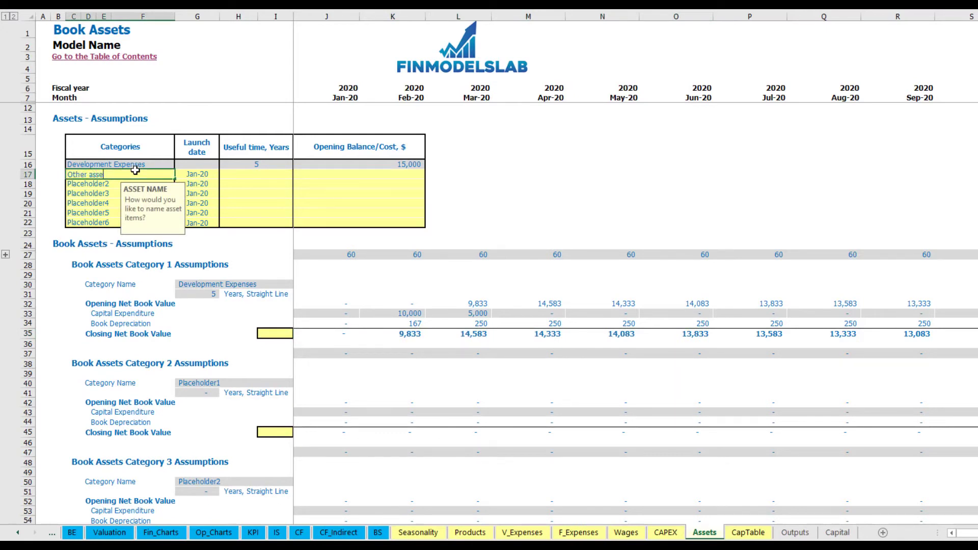
key(Return)
click(282, 173)
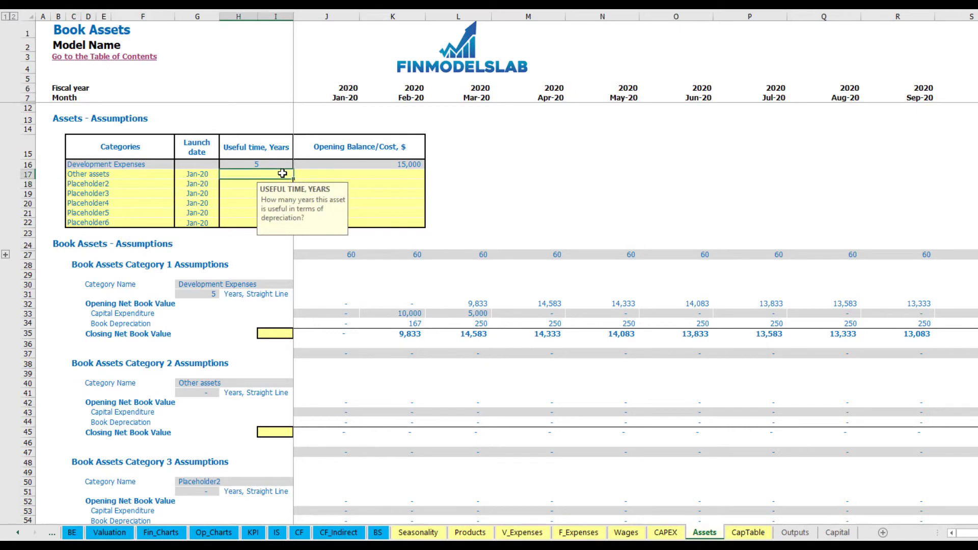
click(362, 176)
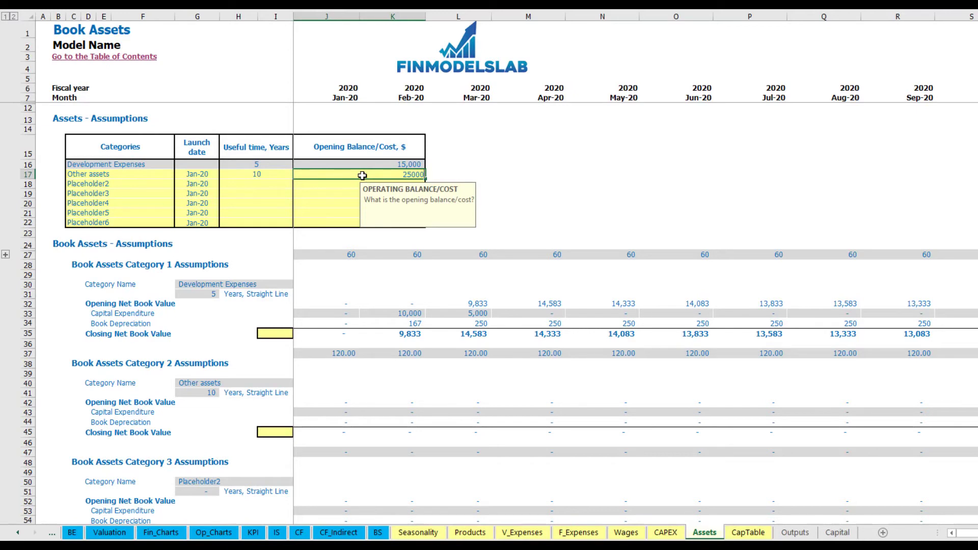
key(Return)
click(204, 173)
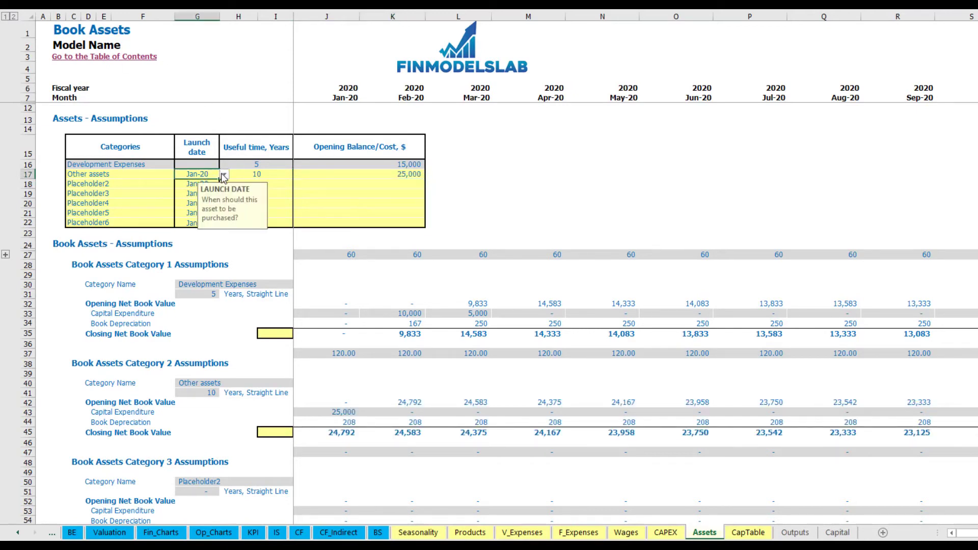
click(224, 175)
click(193, 209)
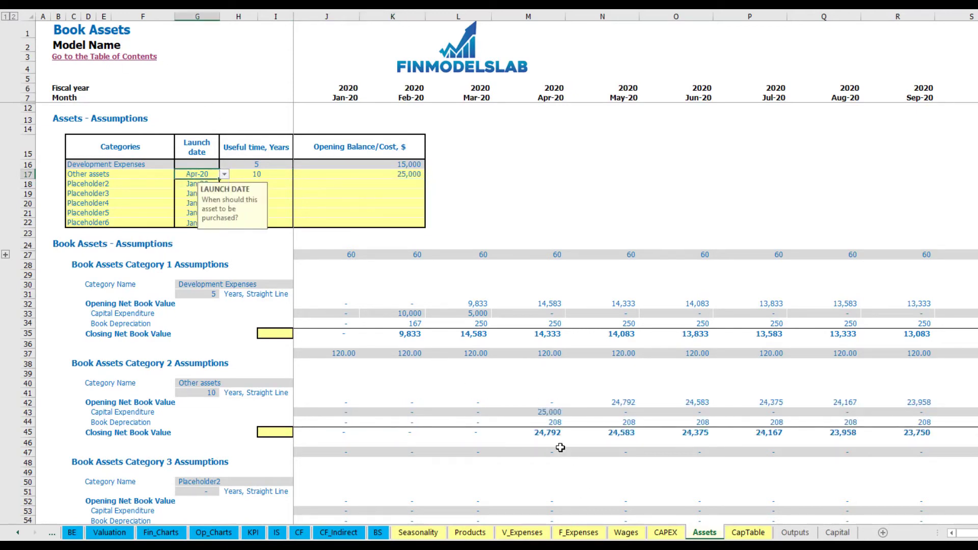
Check the 25,000 Apr-20 capex, 208 monthly depreciation and 24,792 net book value
click(553, 413)
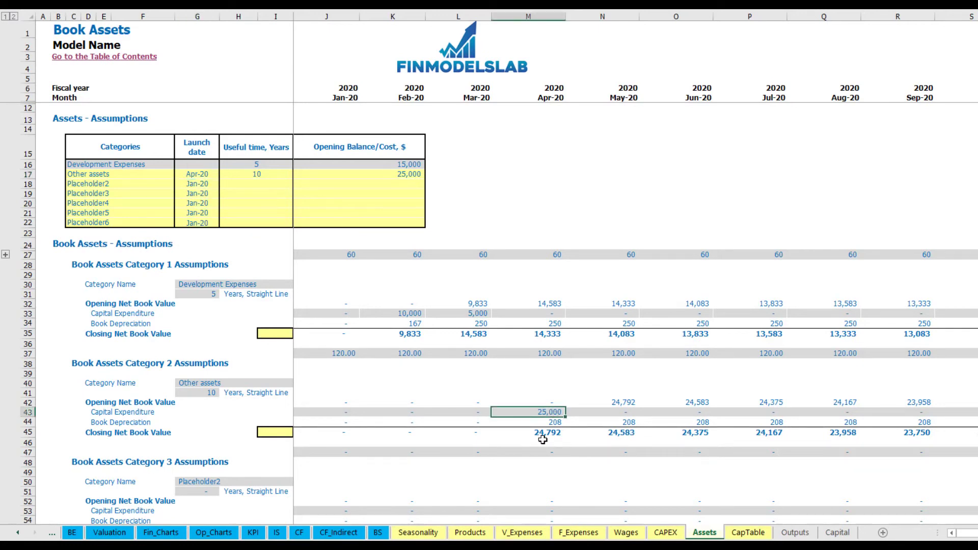
drag(555, 421, 752, 420)
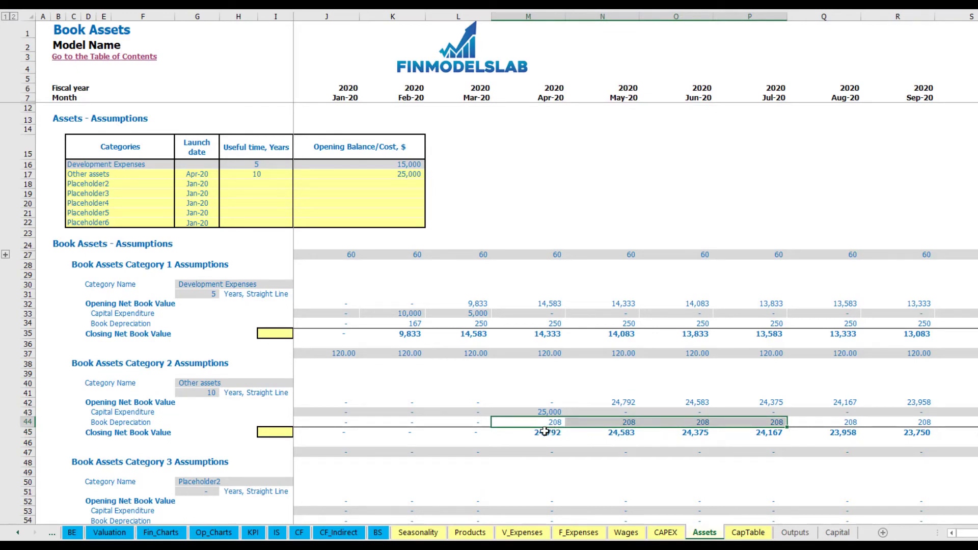
drag(555, 434, 798, 431)
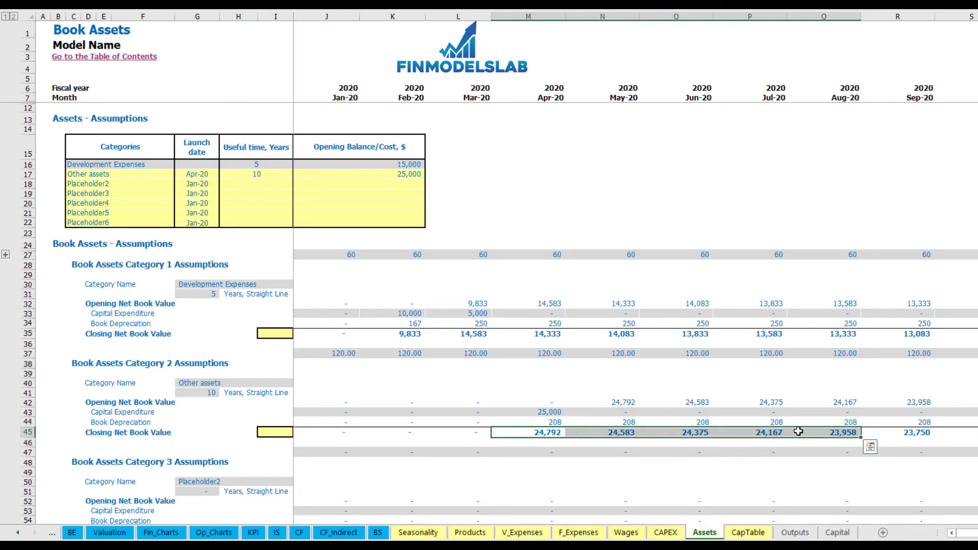
Review the IS, CF and BS sheets, checking the Fixed Assets, CAPEX Prepayment and CAPEX Payable rows
click(276, 532)
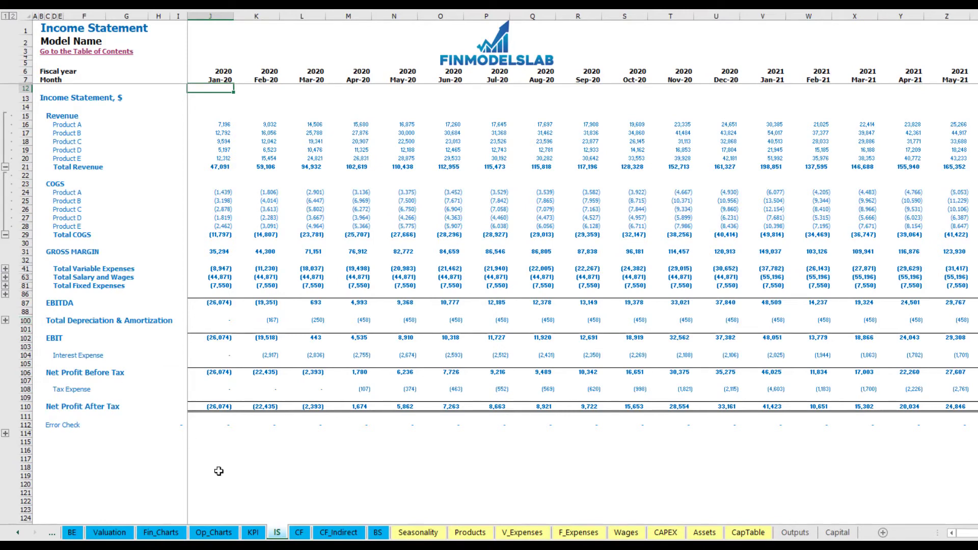
click(297, 532)
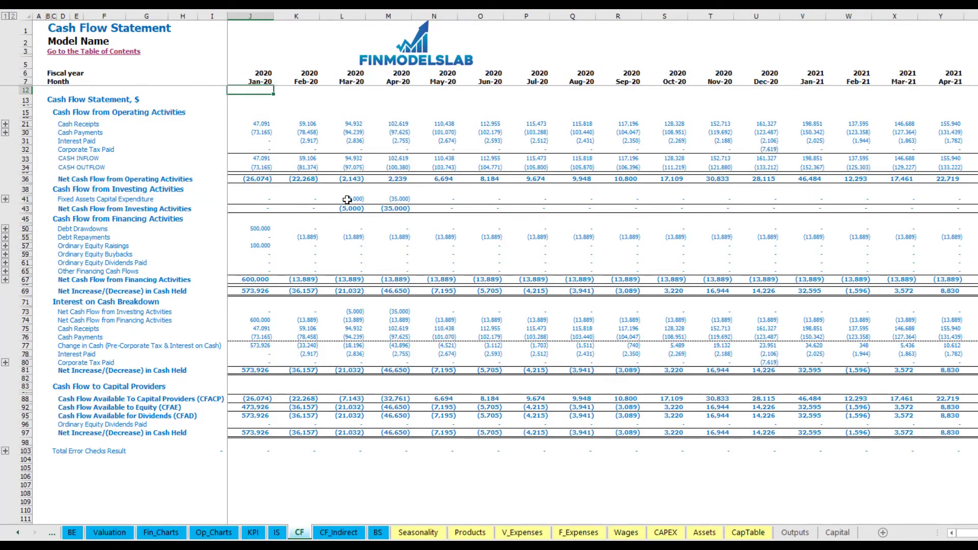
click(377, 532)
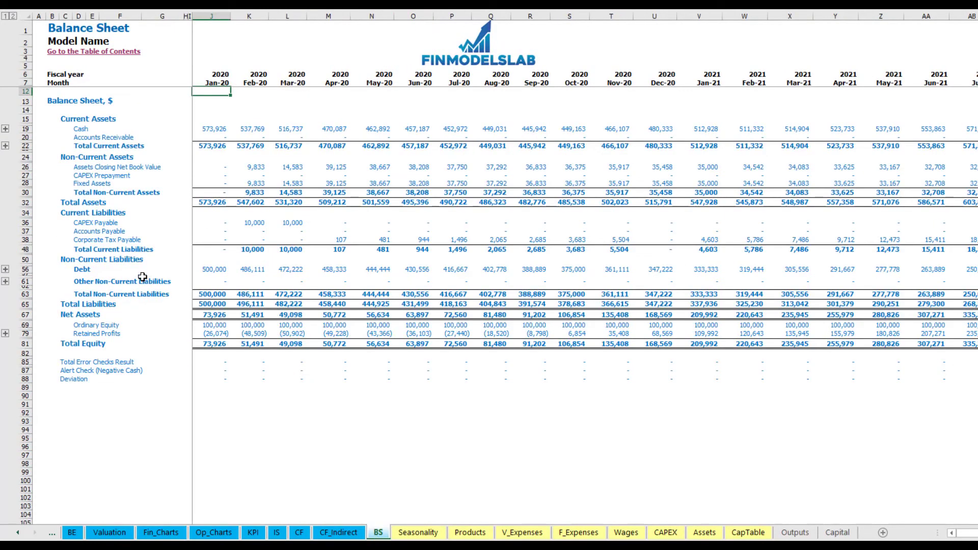
click(28, 183)
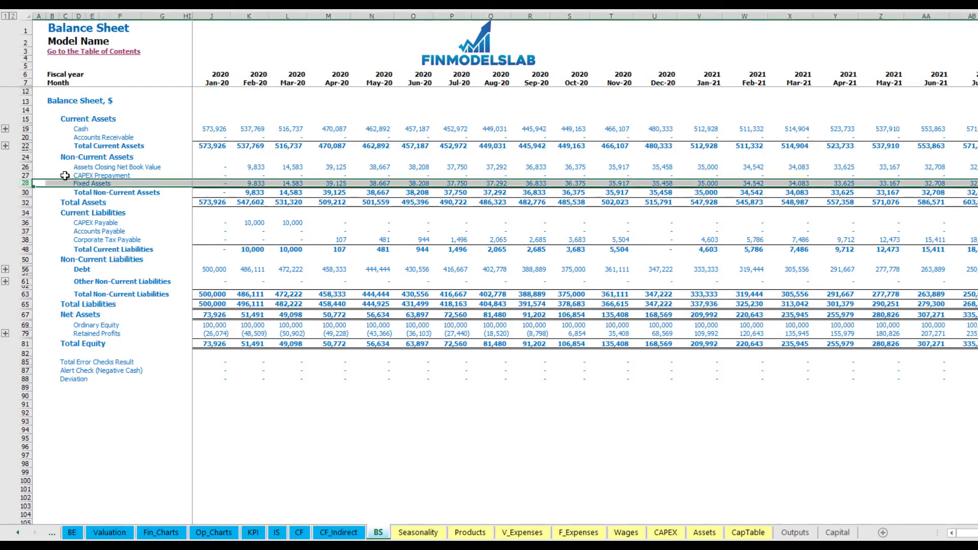
click(22, 175)
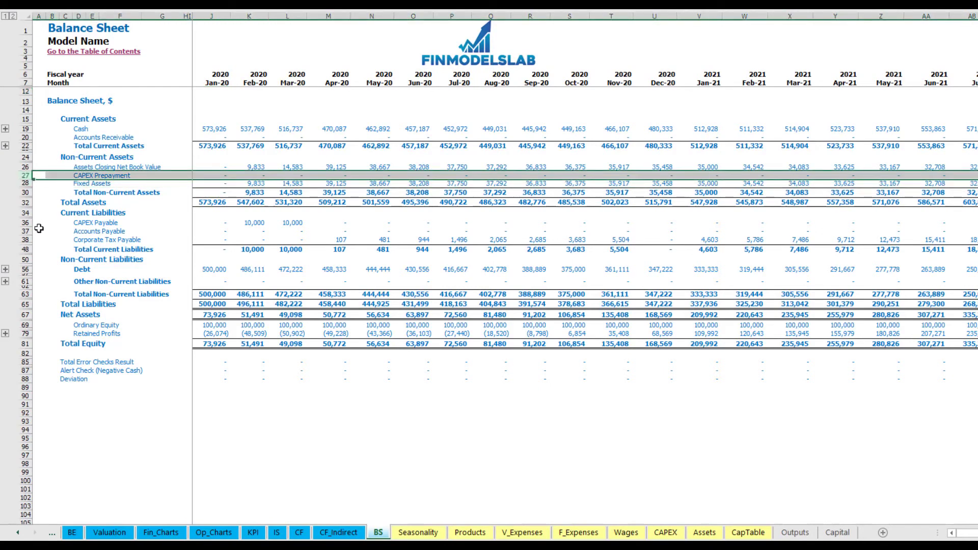
click(27, 223)
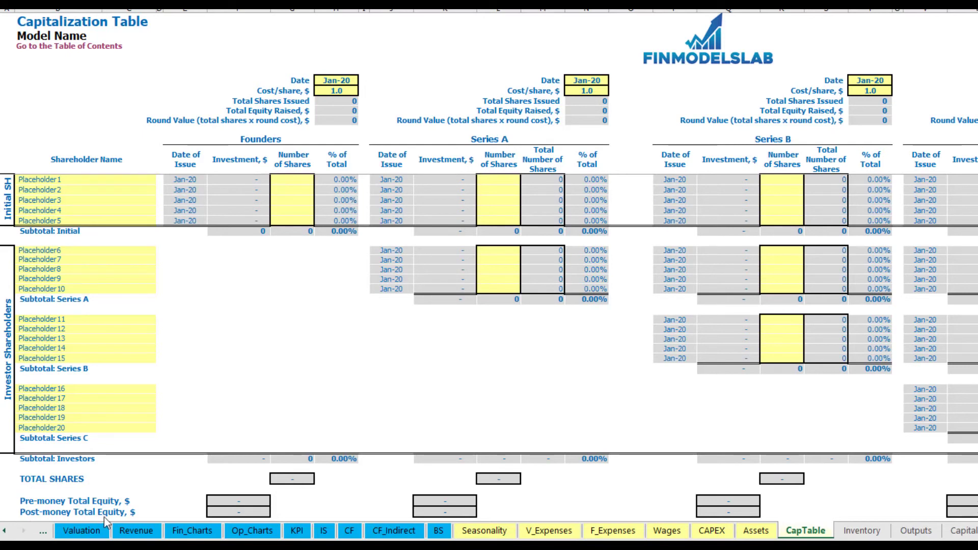
Name the first two shareholders Founder 1 and Founder 2
click(42, 179)
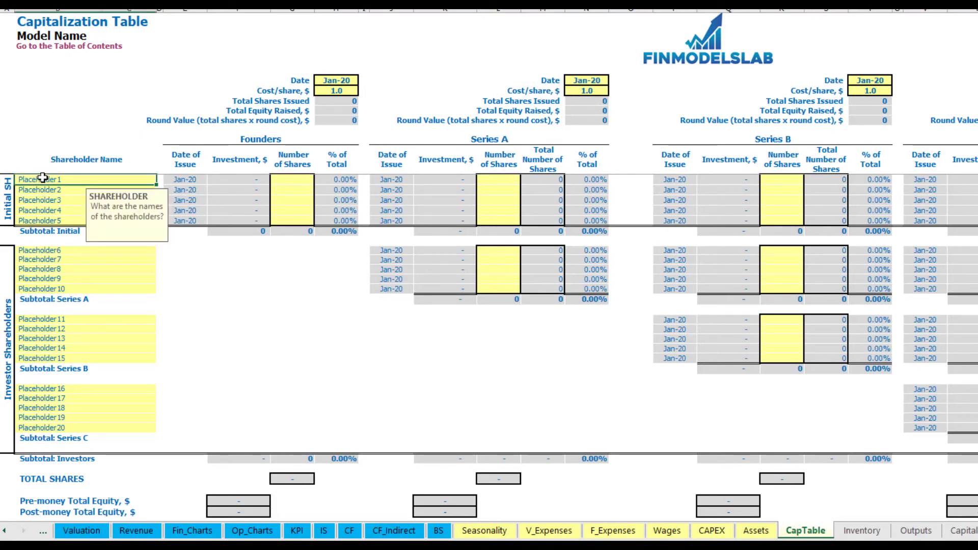
text(Founder 1)
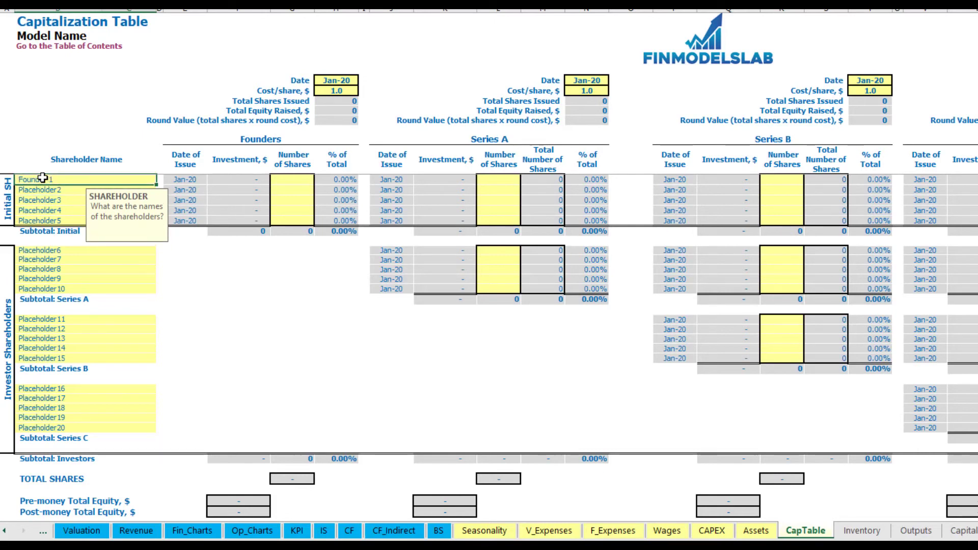
key(Return)
key(Up)
key(ctrl+c)
key(Down)
key(ctrl+v)
key(F2)
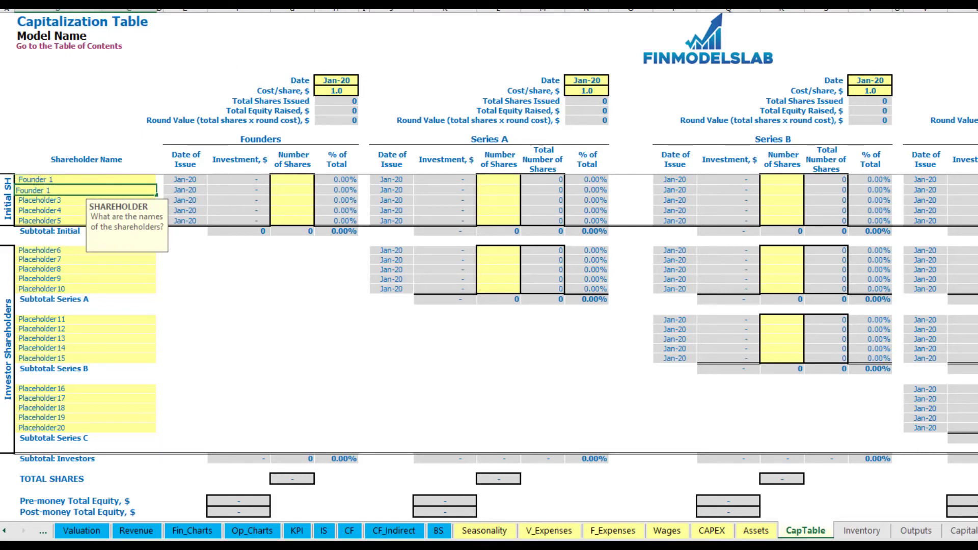
text(2)
key(Return)
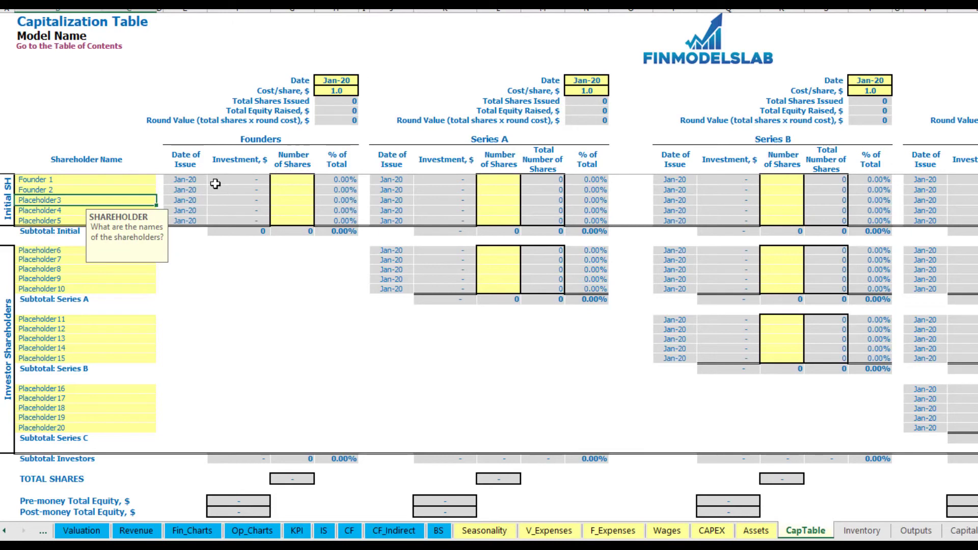
Give Founder 1 10,000 shares and Founder 2 20,000 shares
click(107, 181)
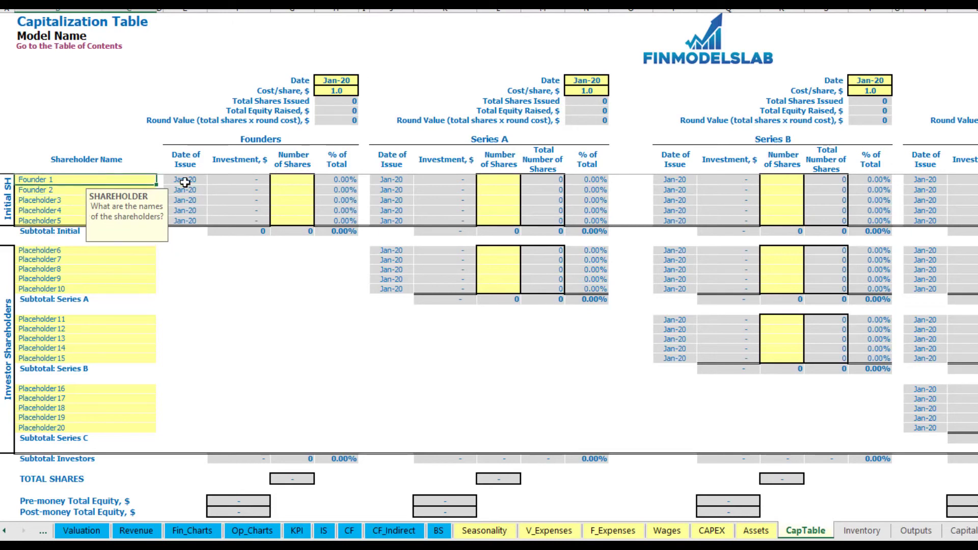
click(296, 180)
text(10,000)
key(Return)
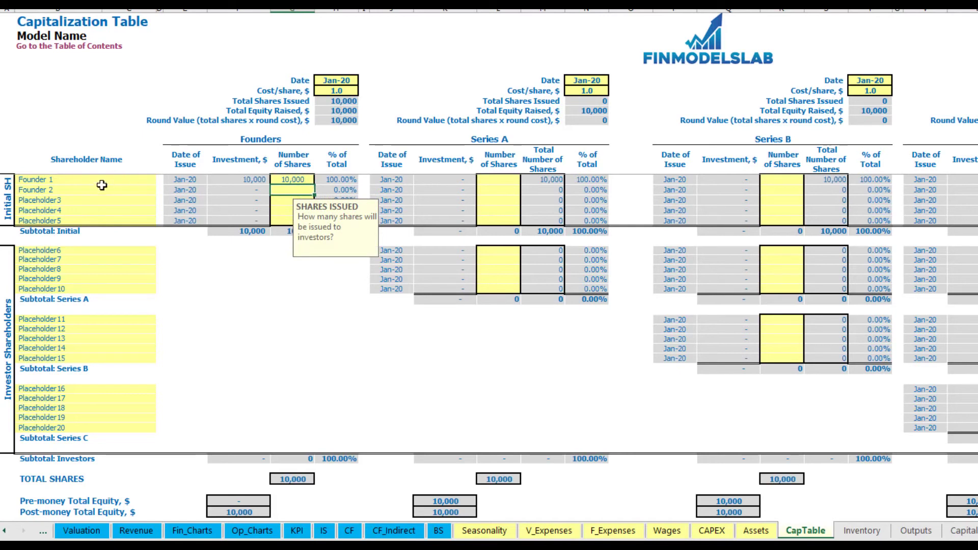
text(200)
key(Return)
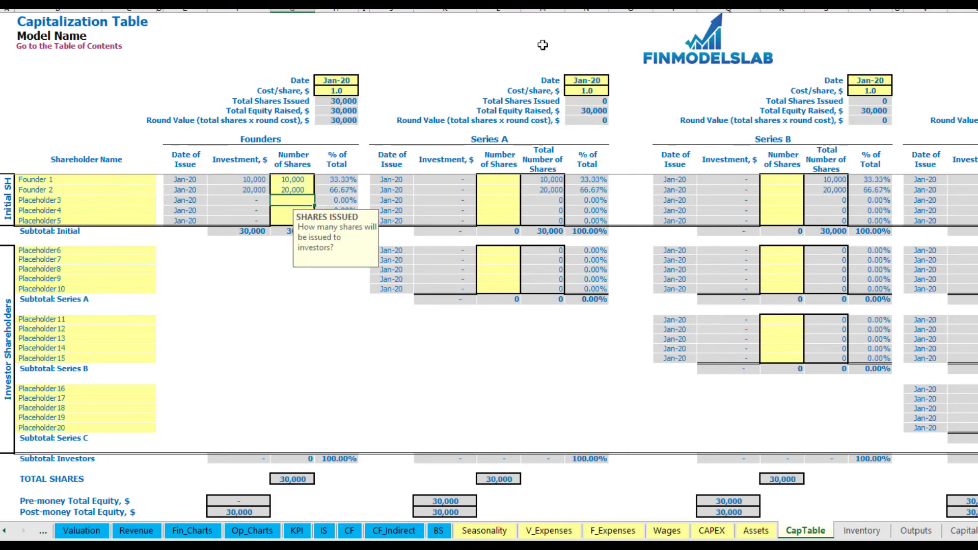
Set the Founders round price to 2.0 per share, closing Feb-20
click(333, 82)
click(325, 92)
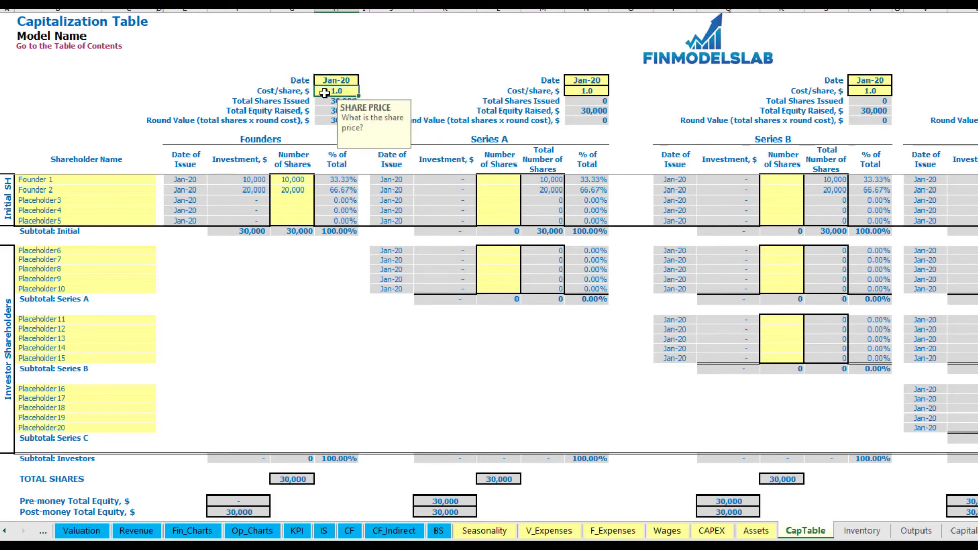
text(2)
key(Return)
click(332, 81)
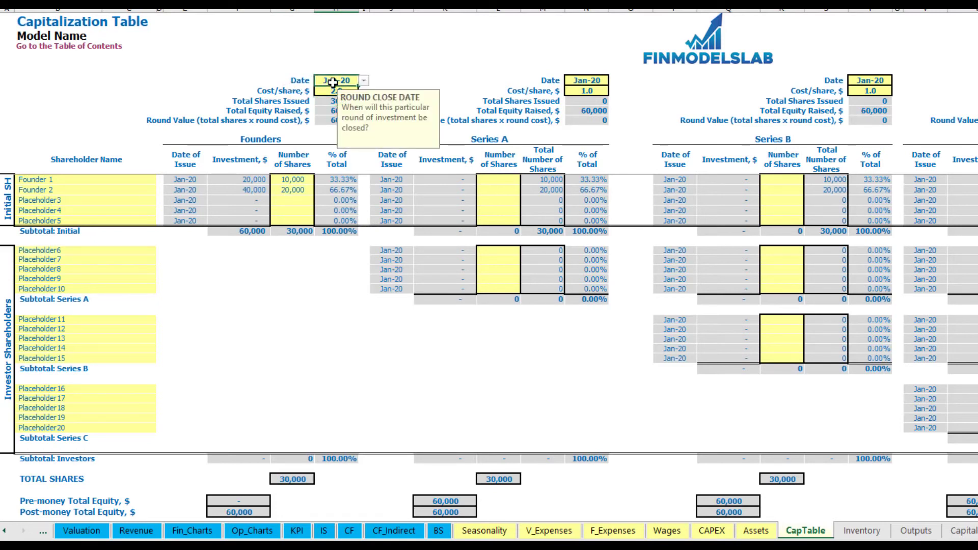
click(364, 80)
click(334, 97)
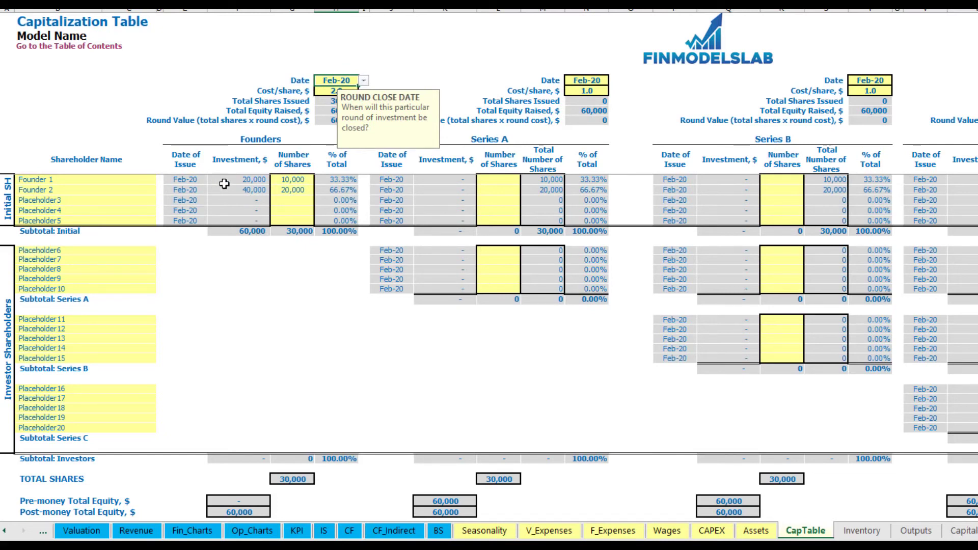
Check the 20,000 and 40,000 investments, 60,000 subtotal and Founder 1's 33.33% ownership
click(245, 181)
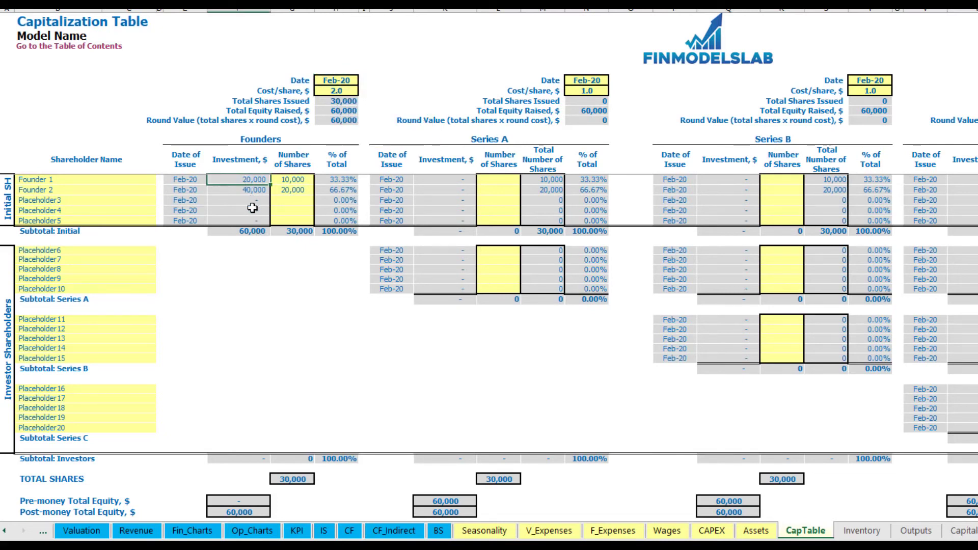
click(245, 192)
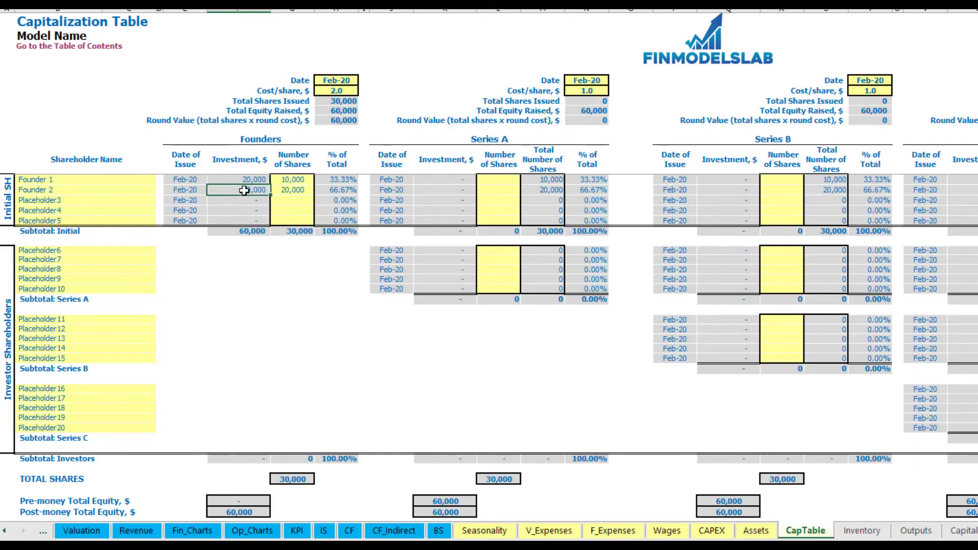
click(245, 231)
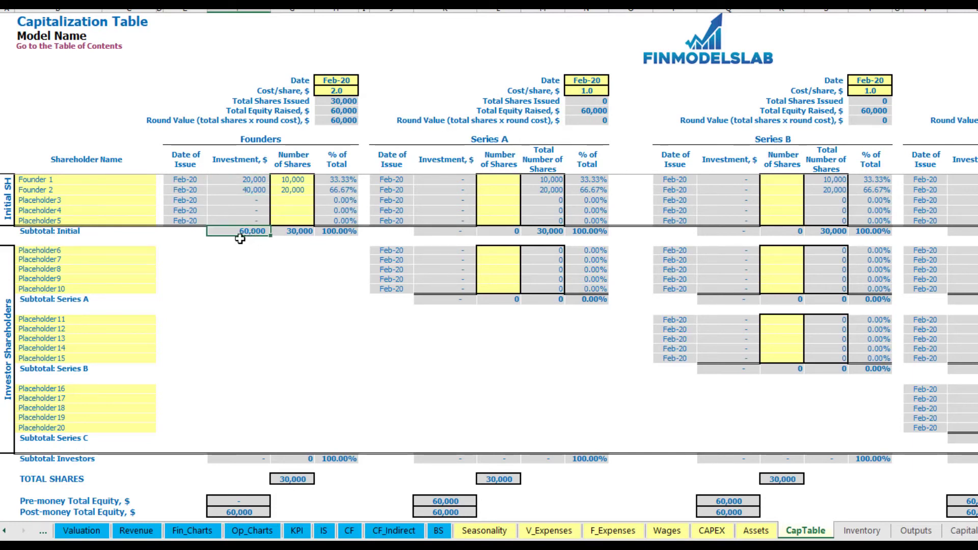
click(185, 512)
key(shift+space)
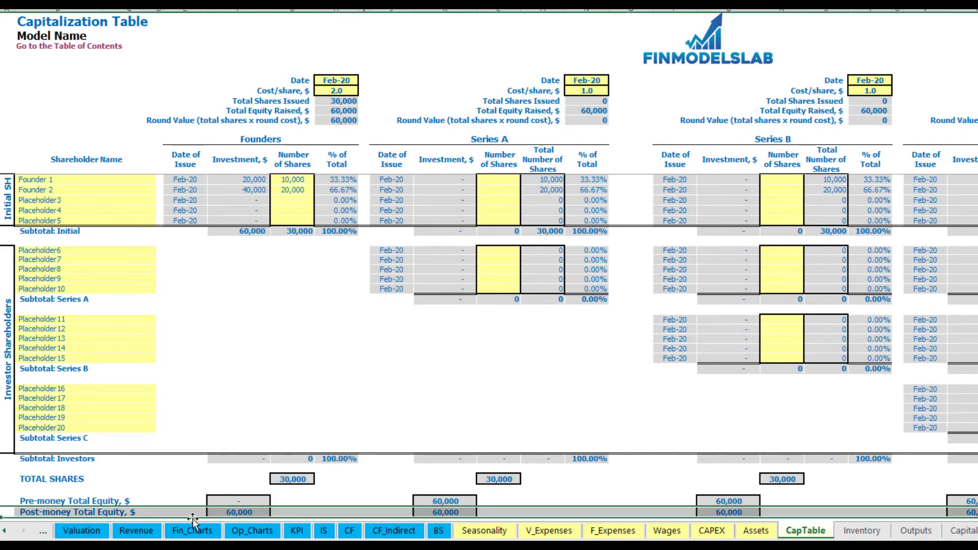
click(342, 180)
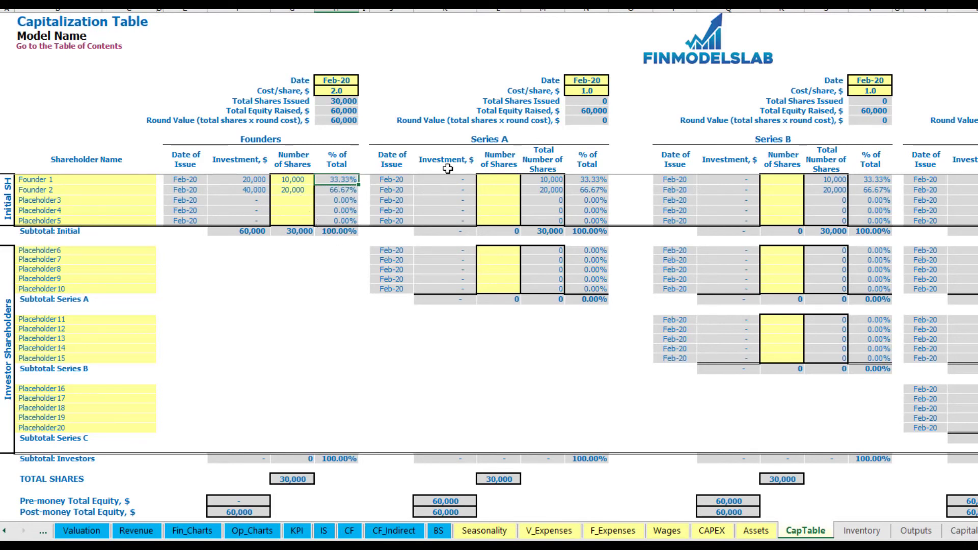
click(123, 251)
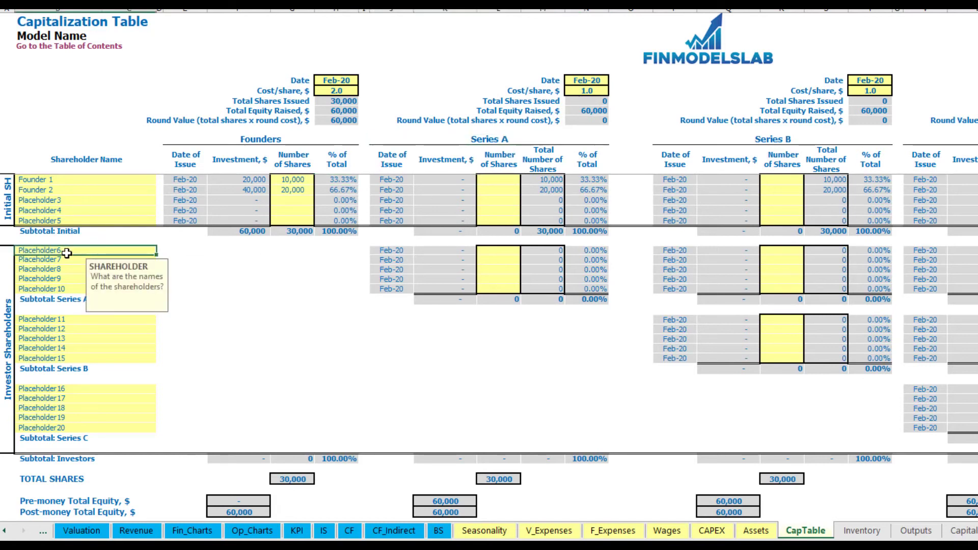
Rename Placeholder6 to Investor 1 and set Series A at 5.0 per share closing May-20
key(BackSpace)
text(Investor 1)
key(Return)
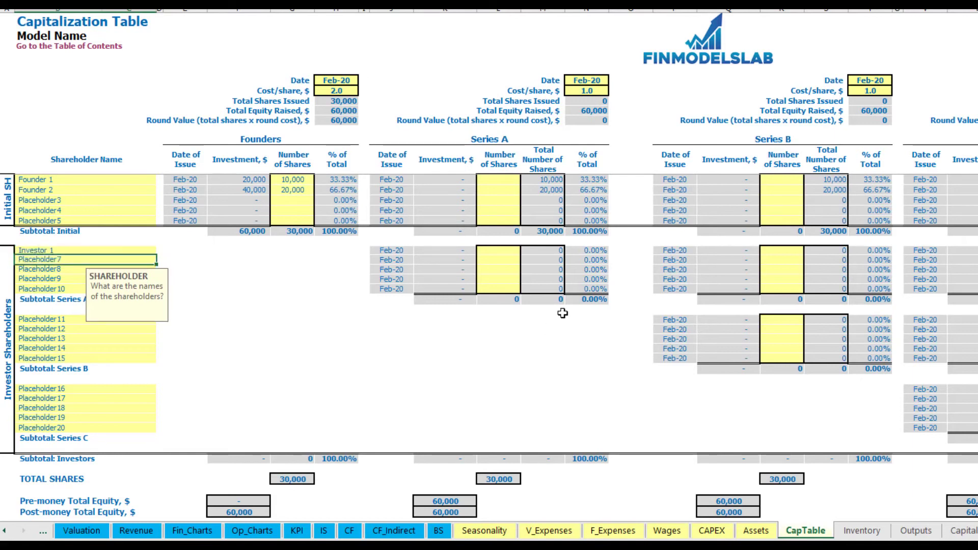
click(605, 78)
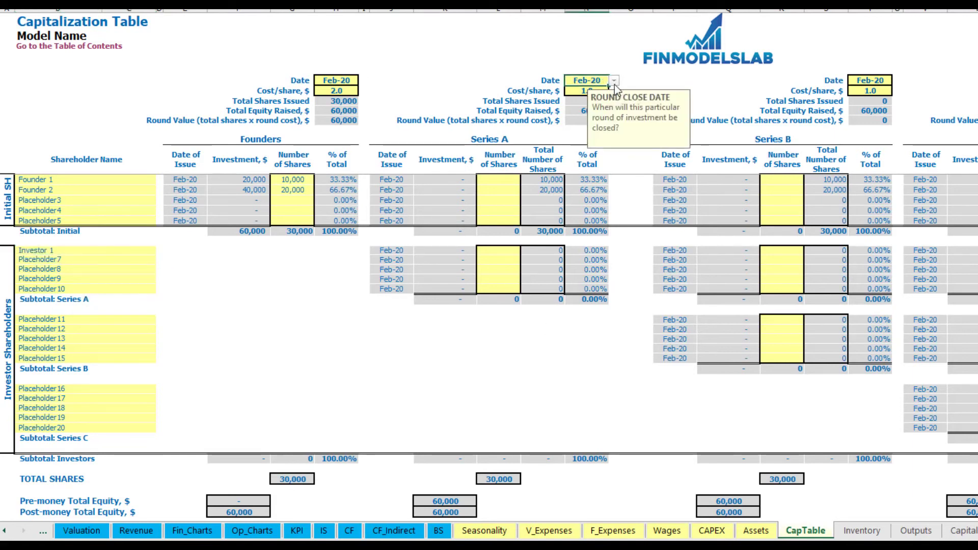
click(614, 80)
click(578, 120)
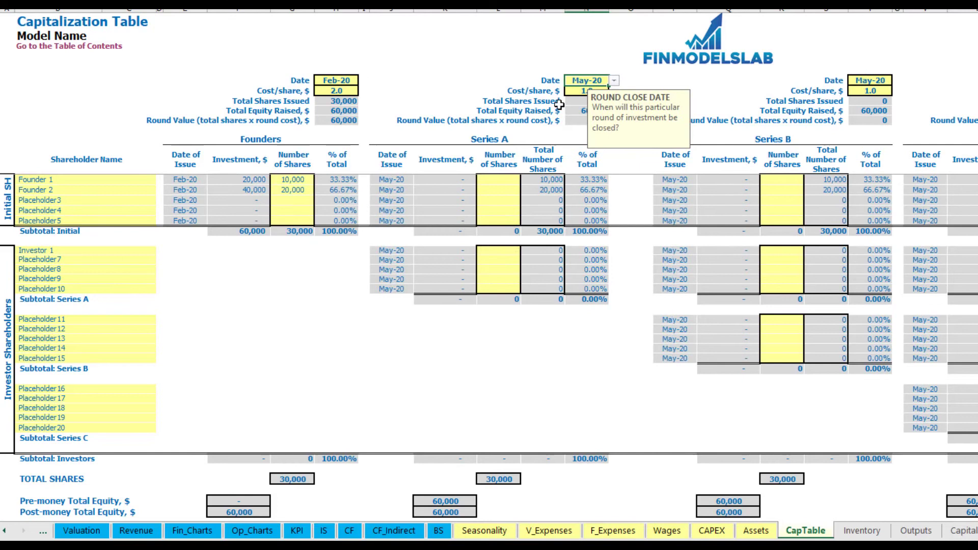
click(581, 89)
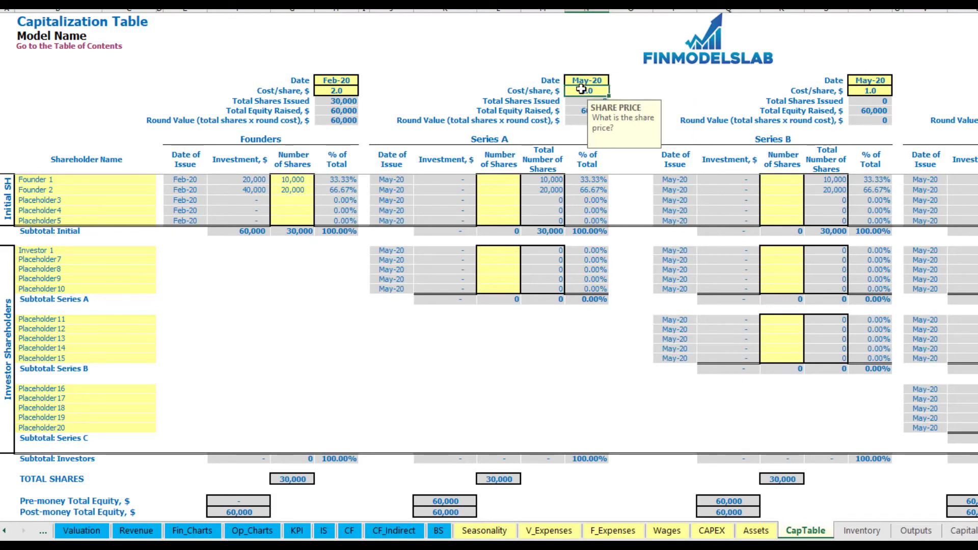
text(5)
key(Return)
Give Investor 1 1,000 Series A shares
click(498, 250)
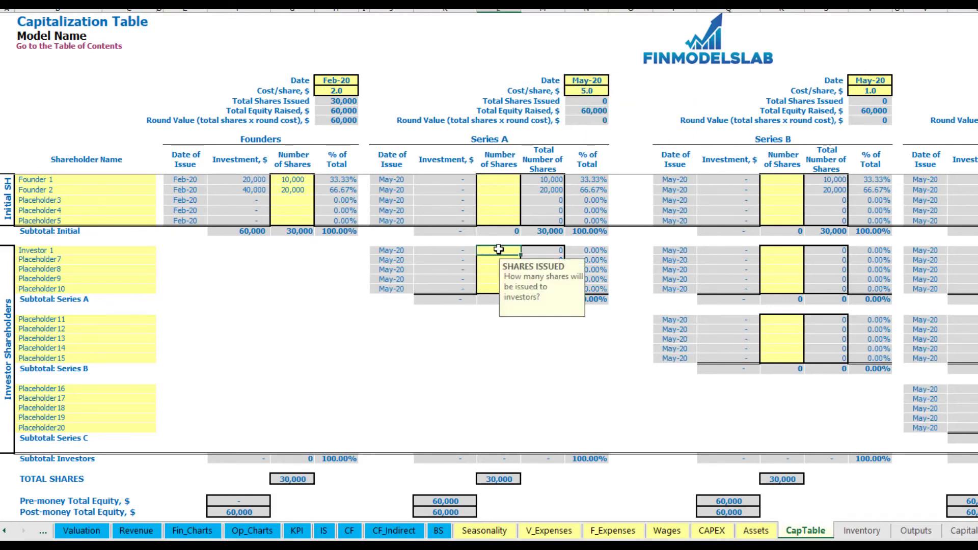
double_click(498, 249)
text(1000)
key(Return)
click(446, 349)
Check the 5,000 Series A investment, 65,000 post-money equity and diluted 3.23%/32.26%/64.52% stakes
click(452, 251)
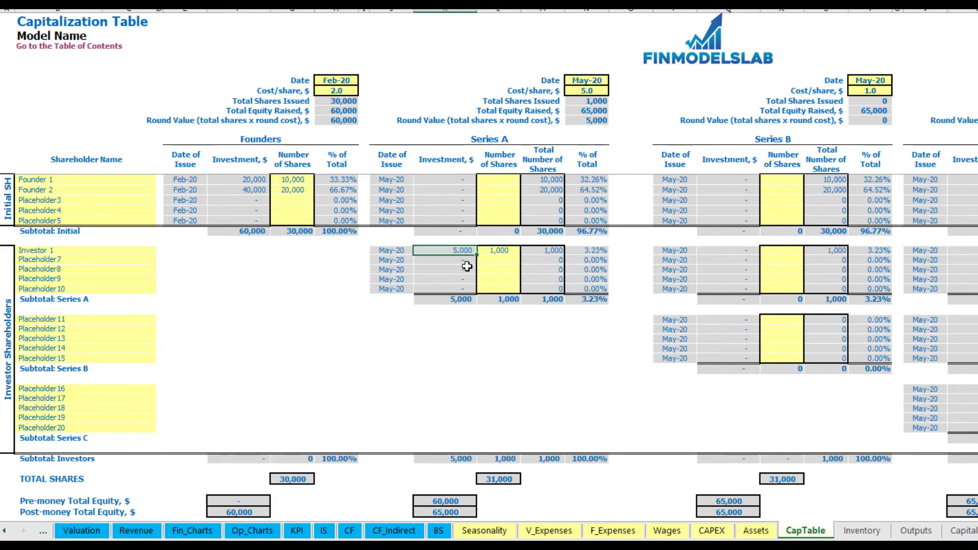
click(435, 498)
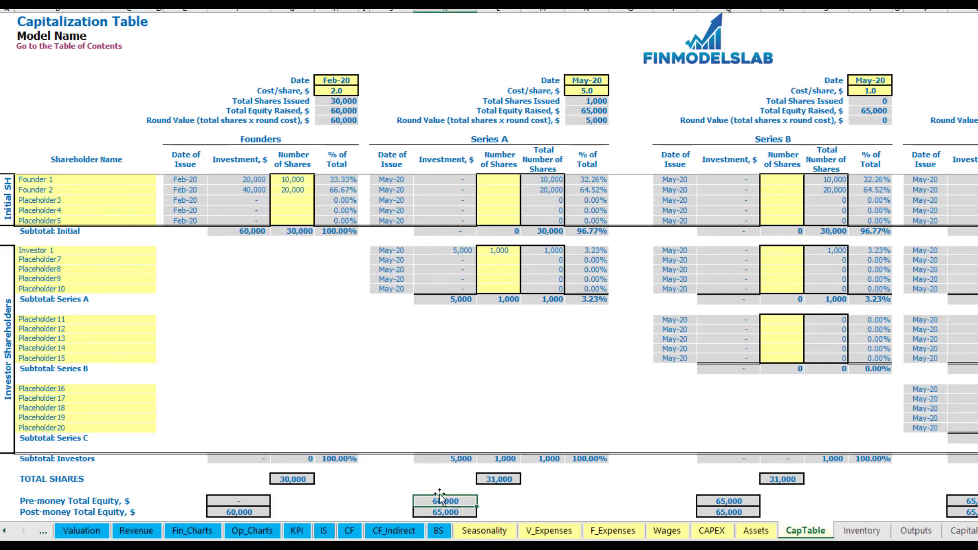
key(Down)
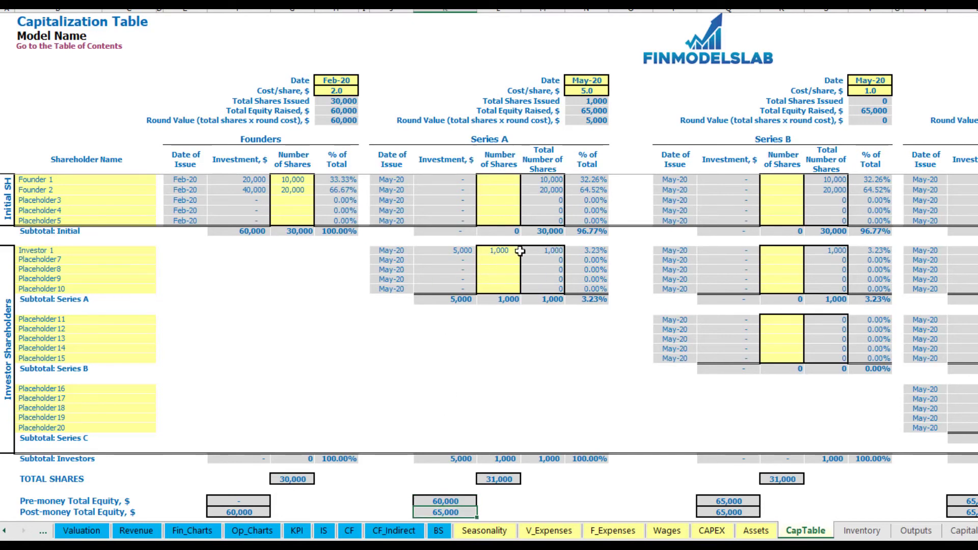
click(576, 250)
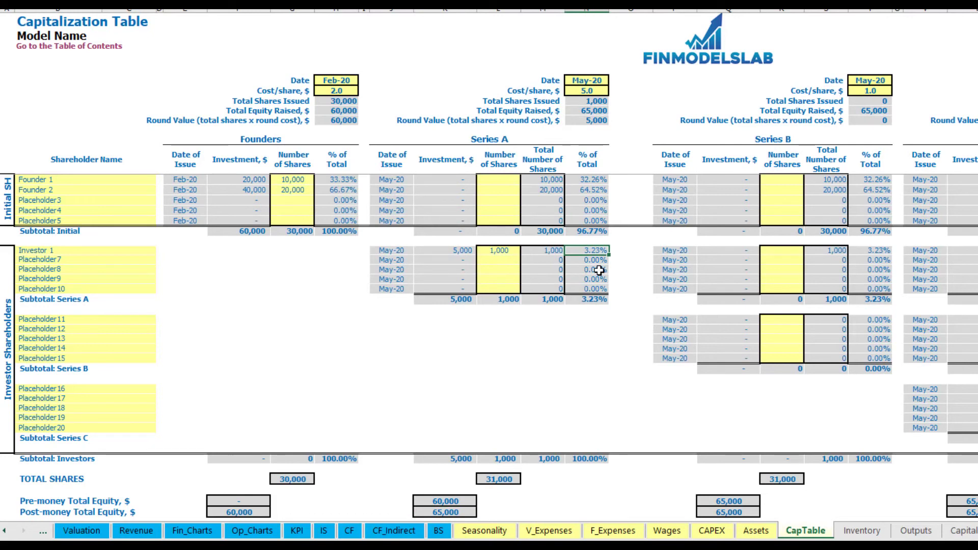
drag(113, 180, 121, 192)
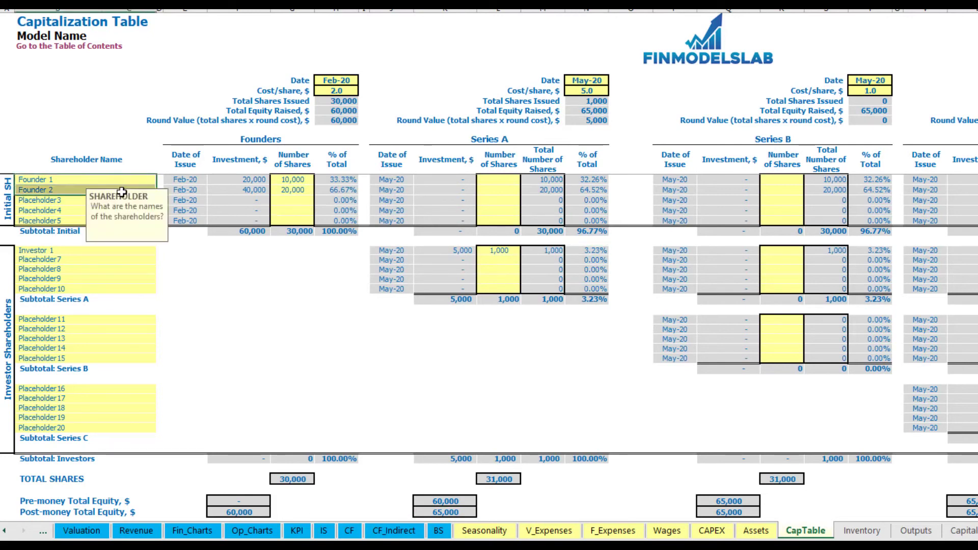
drag(591, 179, 590, 190)
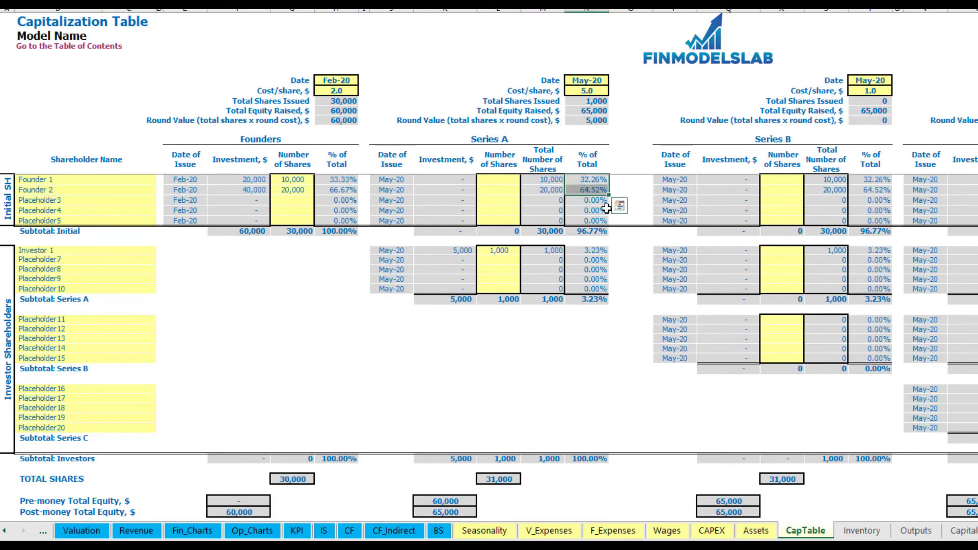
key(shift+Up)
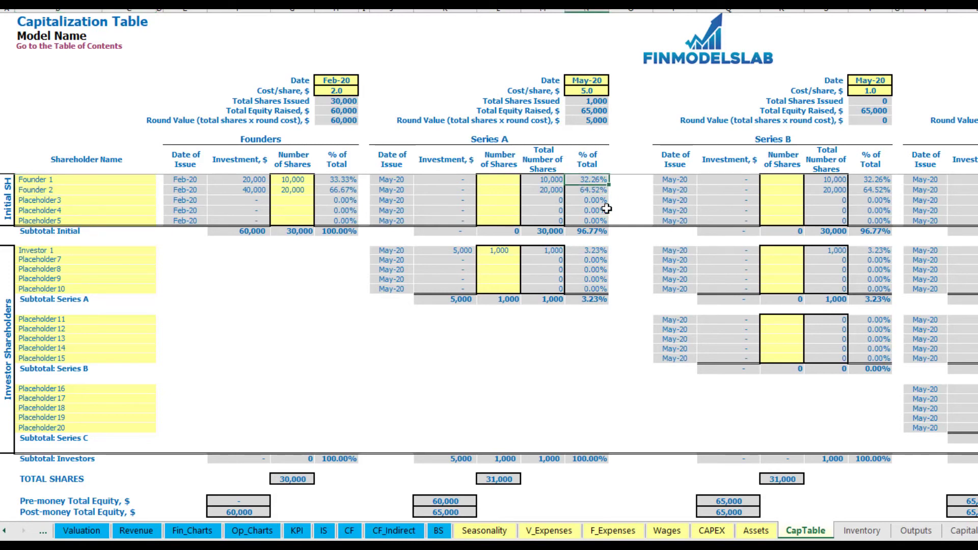
key(Down)
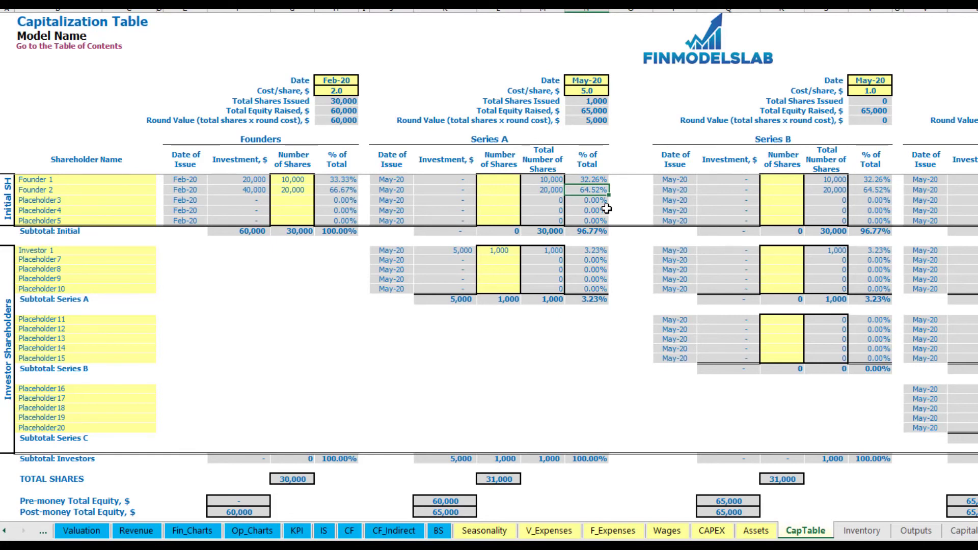
Look over the remaining Series A shareholder rows, then go to the Cash Flow sheet
click(97, 326)
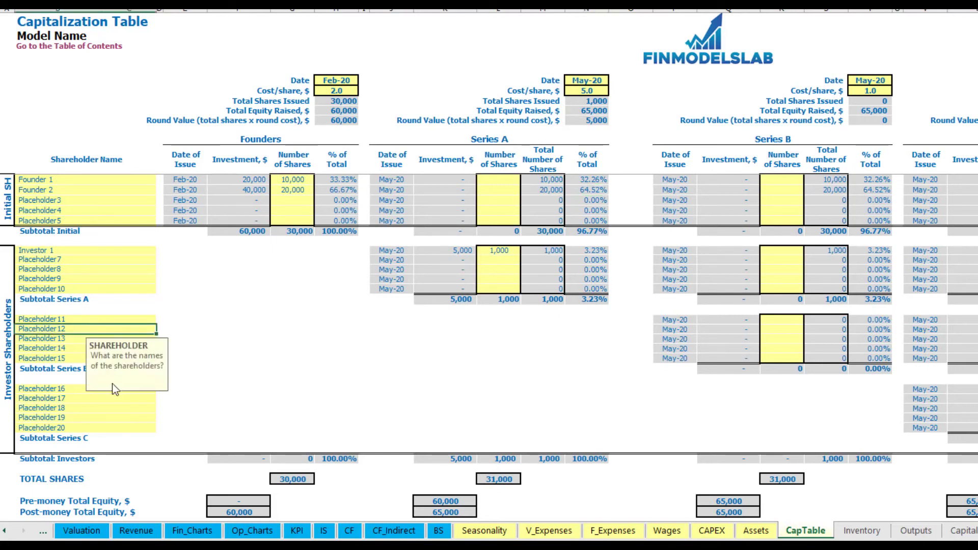
click(81, 390)
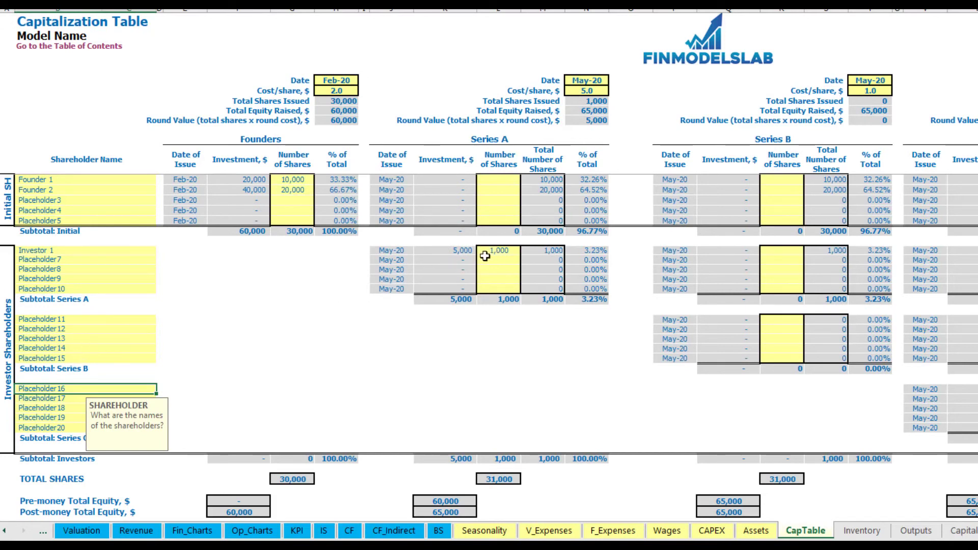
click(503, 251)
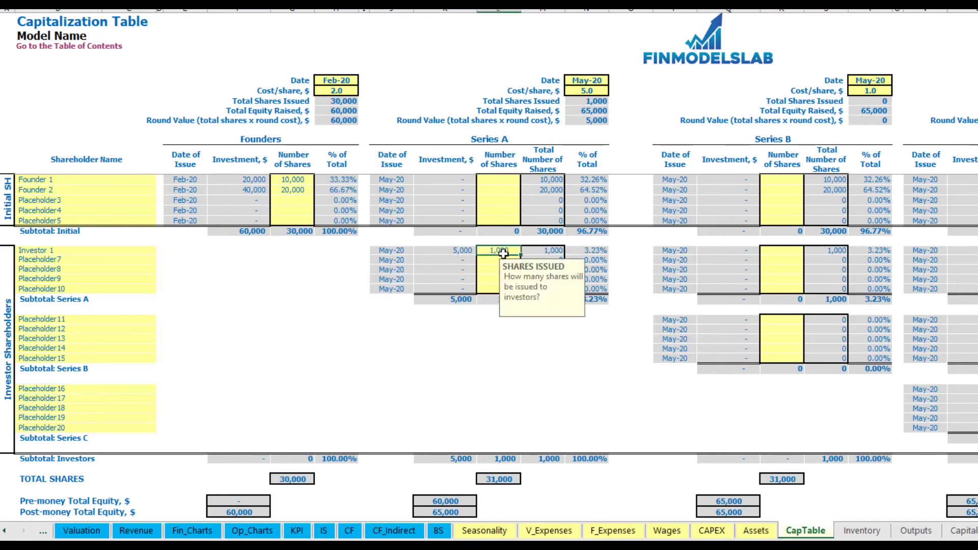
drag(503, 251, 489, 289)
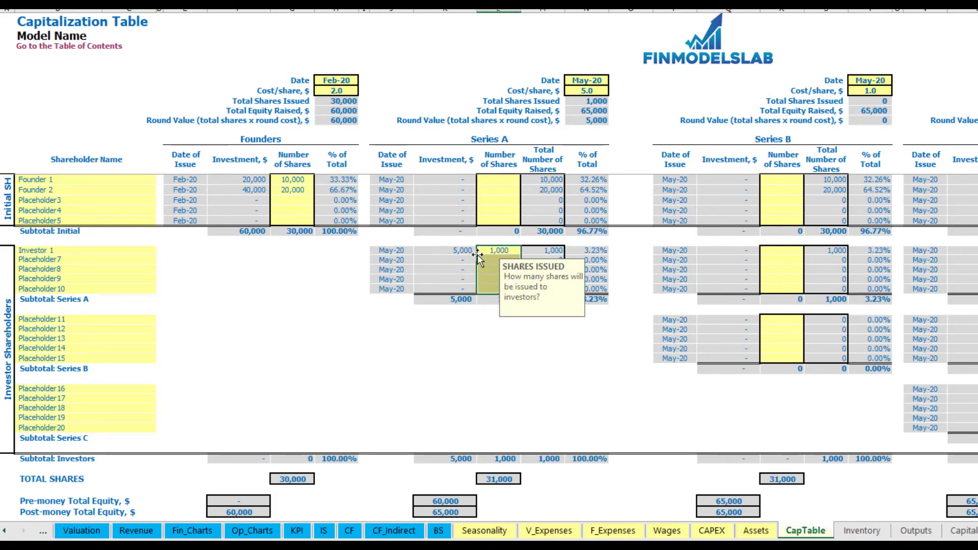
click(513, 340)
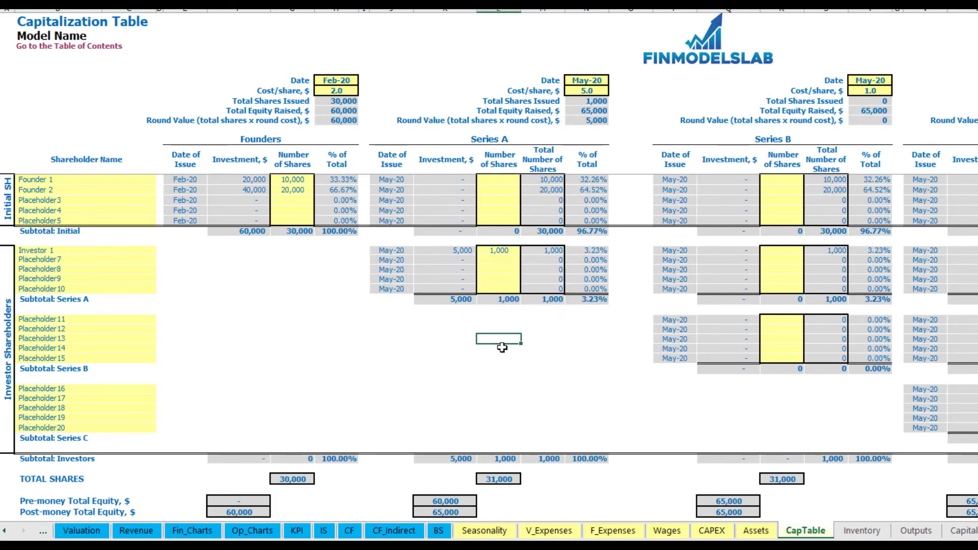
click(349, 530)
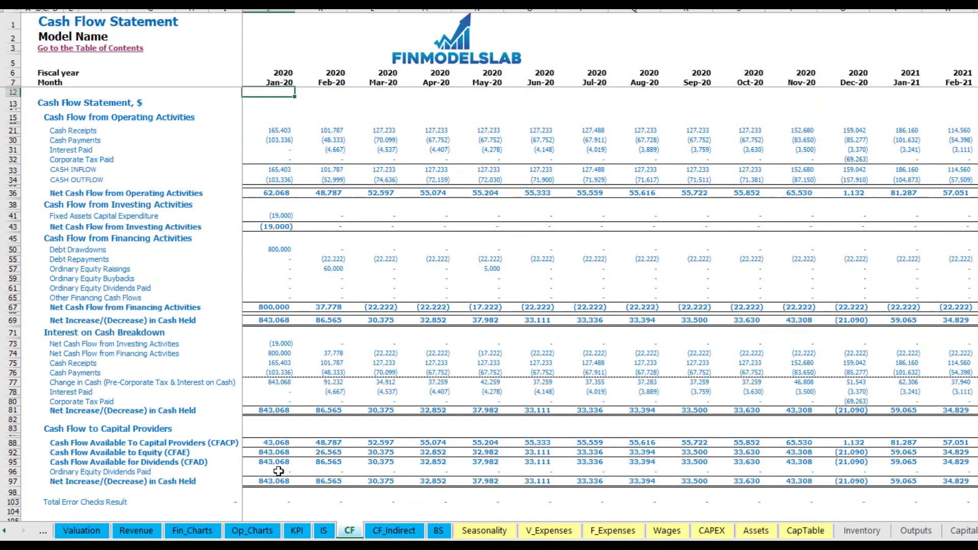
Check the 60,000 Feb-20 and 5,000 May-20 equity raisings, then the balance-sheet Ordinary Equity row
click(12, 269)
click(337, 270)
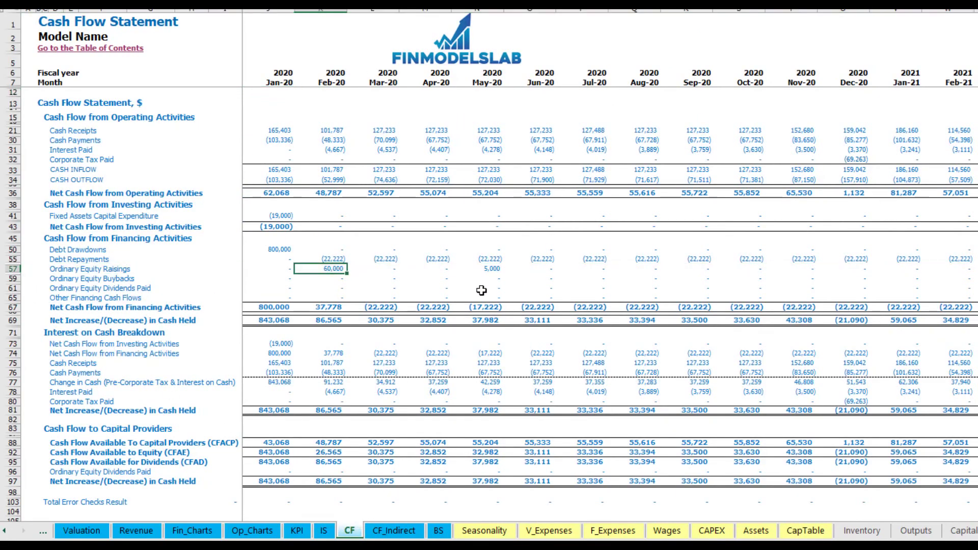
click(488, 269)
click(439, 531)
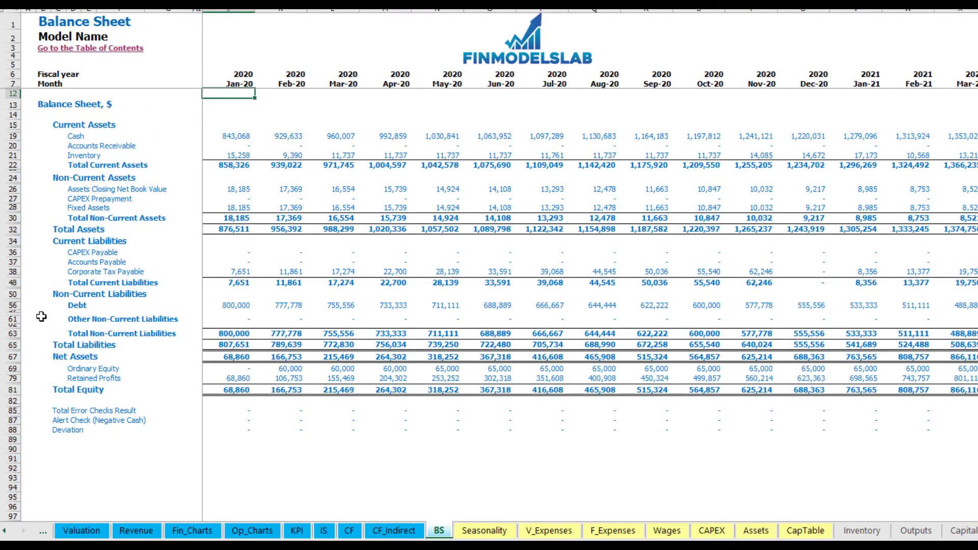
click(13, 368)
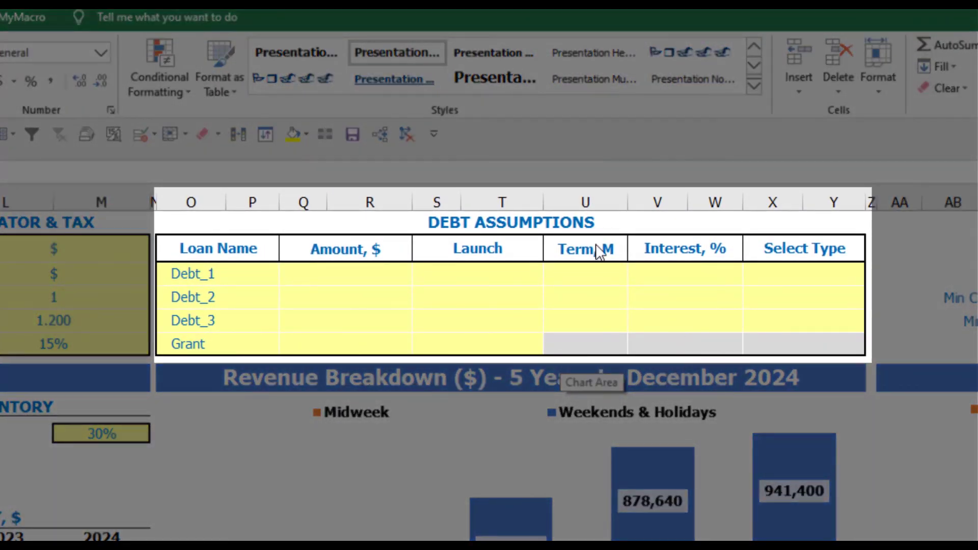
Set the Debt_1 repayment type to Usual
click(567, 222)
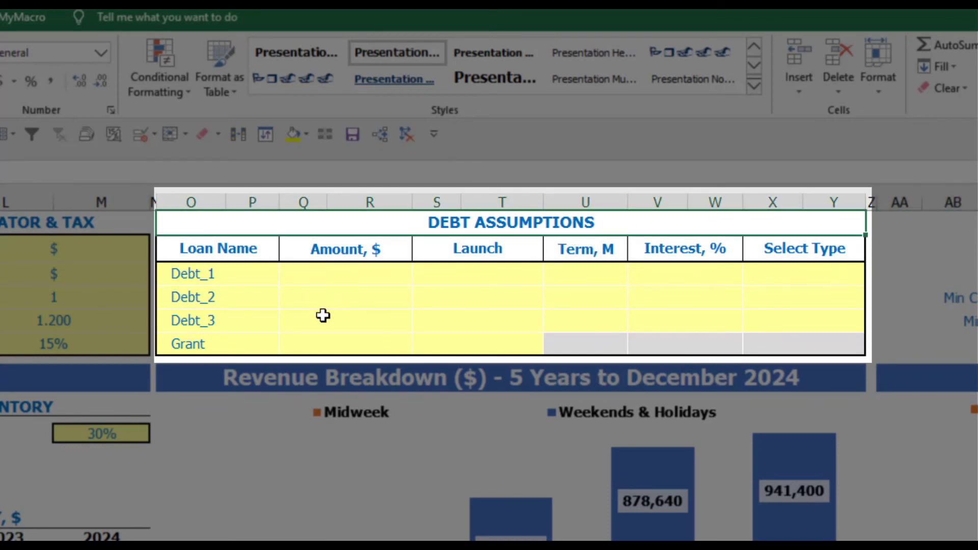
click(858, 270)
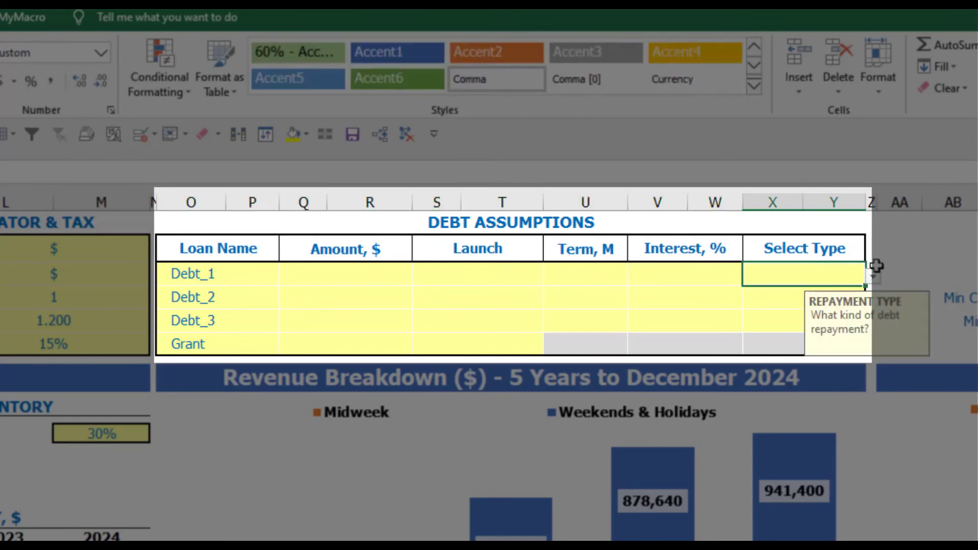
click(873, 277)
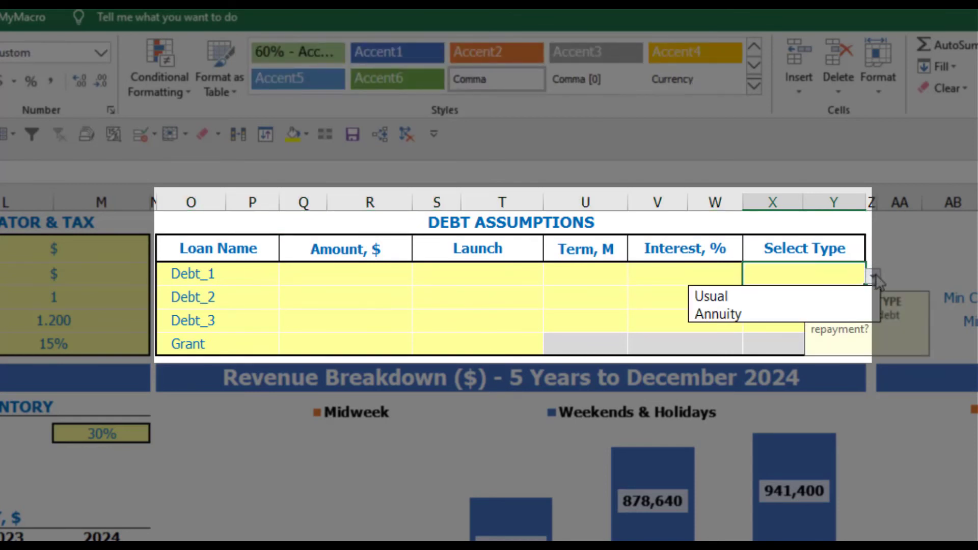
click(849, 306)
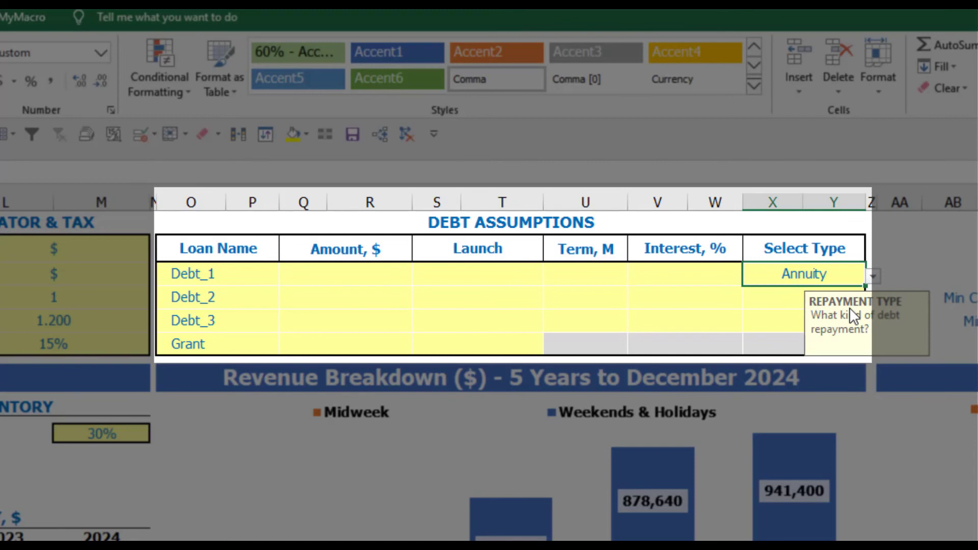
click(873, 276)
click(841, 298)
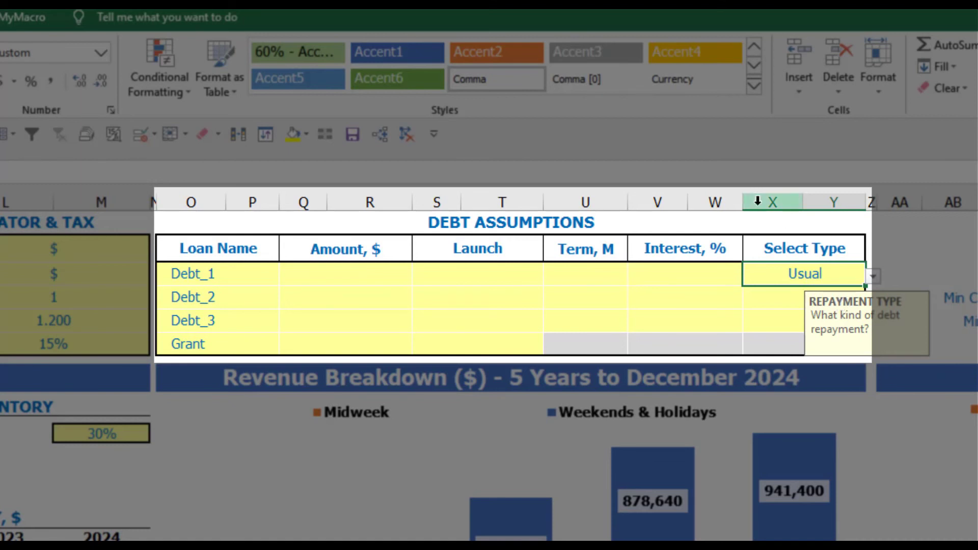
Give Debt_1 a 1,000,000 amount from Feb-20 over 60 months at 5%
click(385, 274)
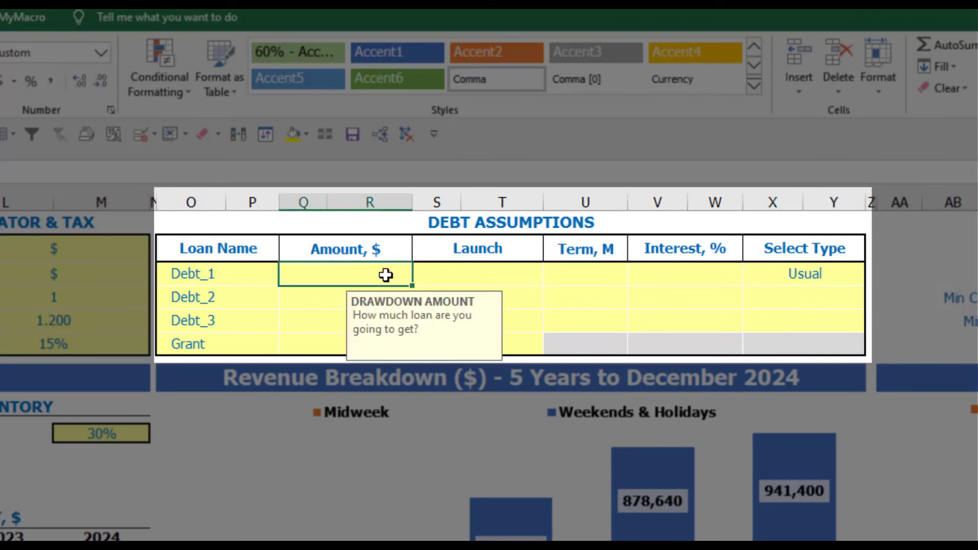
text(1,0)
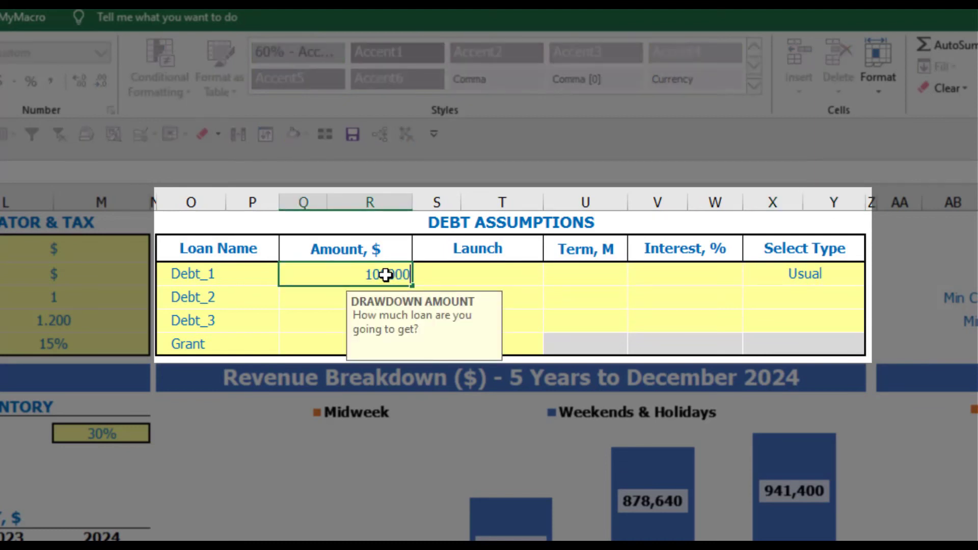
text(00,000)
key(Return)
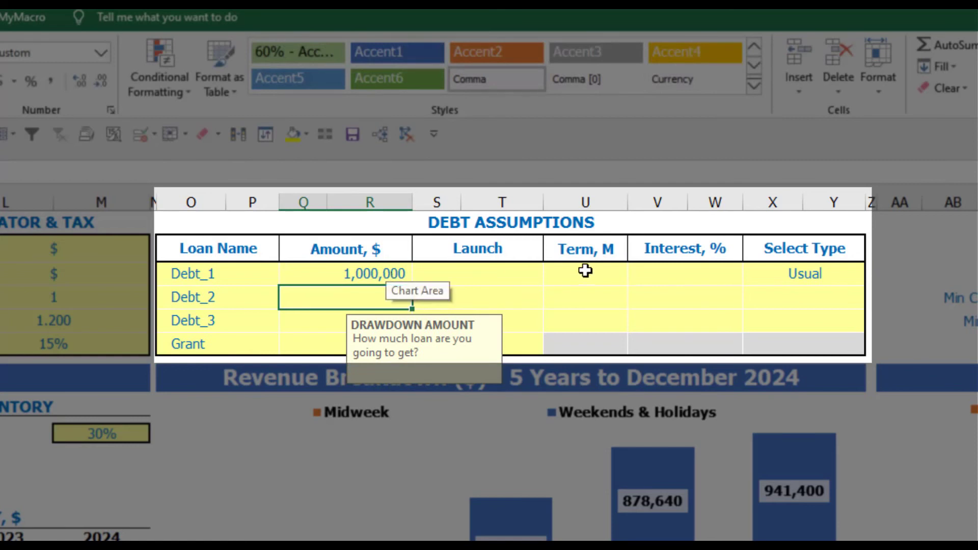
click(539, 274)
click(552, 276)
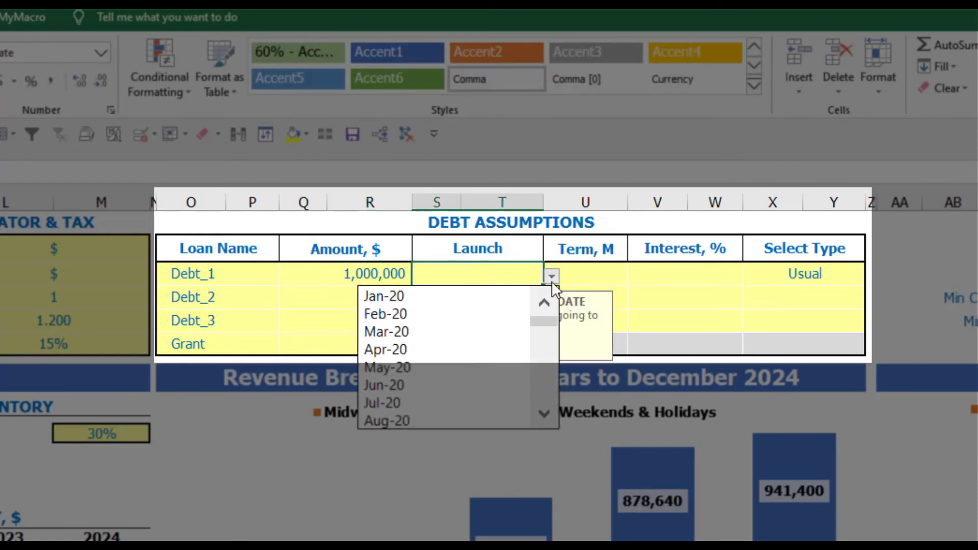
click(507, 309)
click(587, 266)
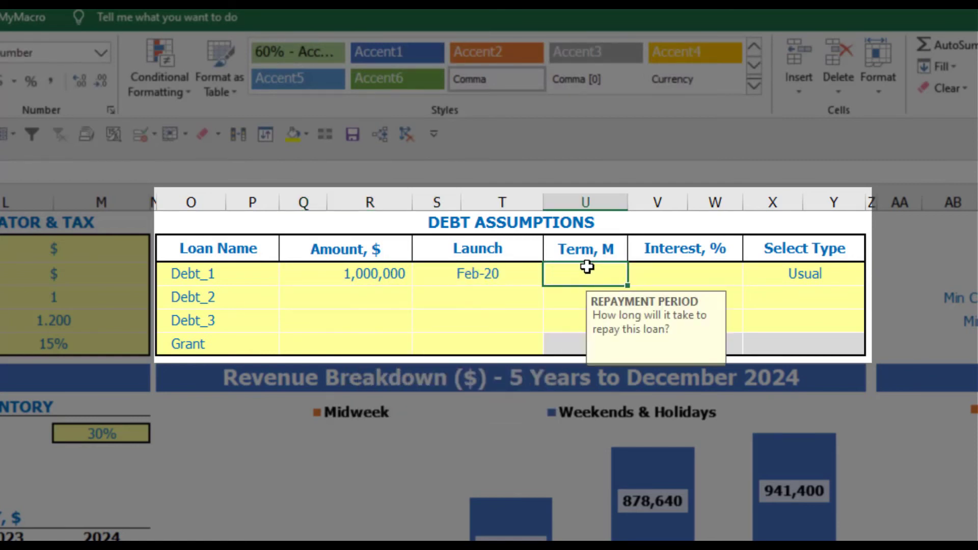
text(60)
key(Return)
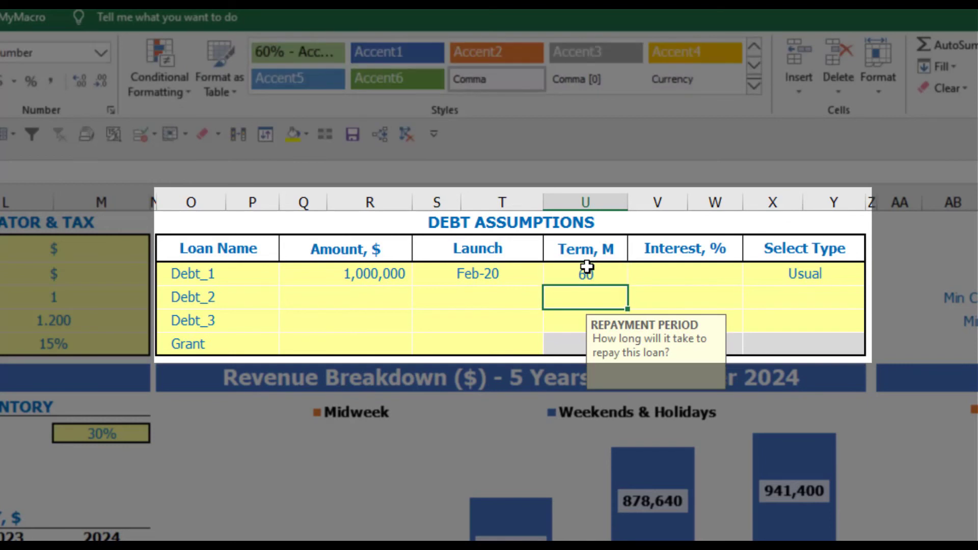
click(644, 273)
text(5)
key(Return)
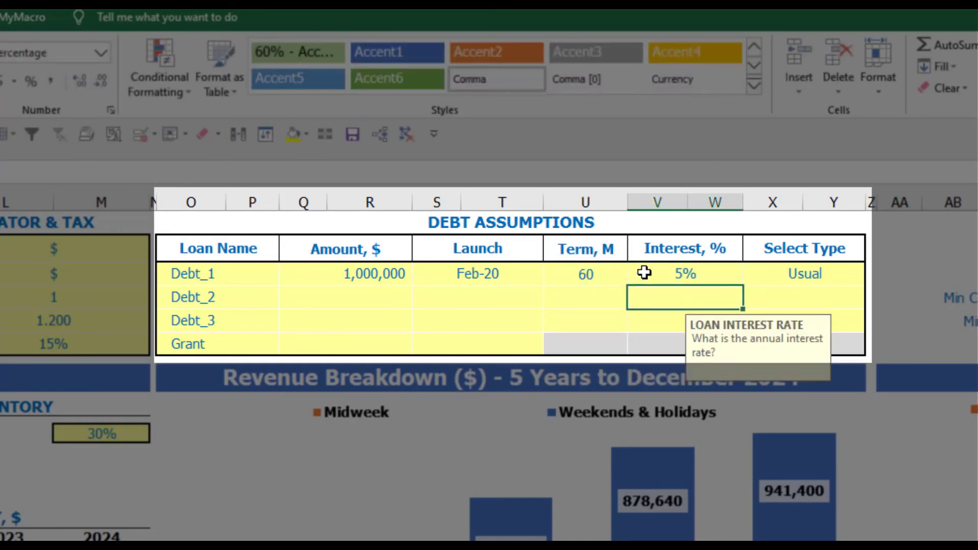
Add a 500,000 grant launched in Mar-20
click(360, 348)
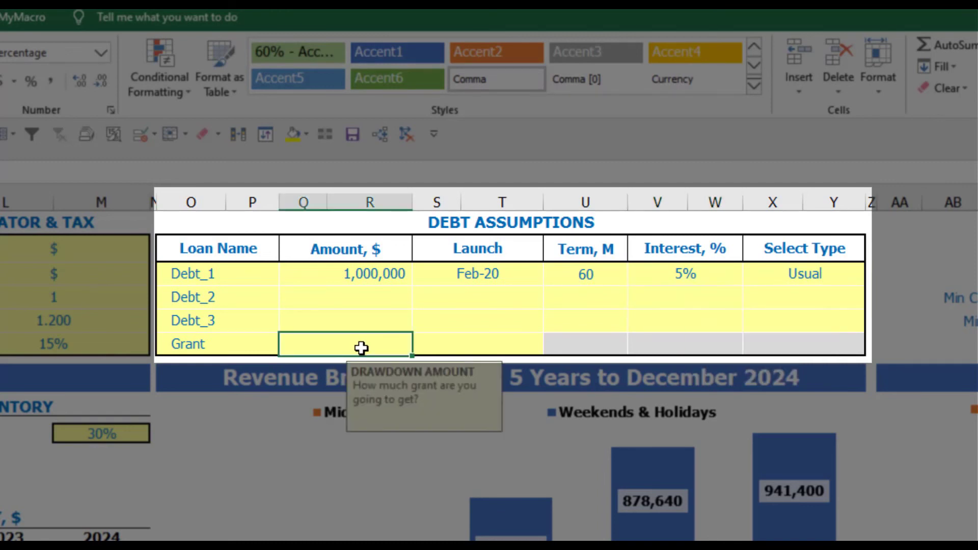
text(50)
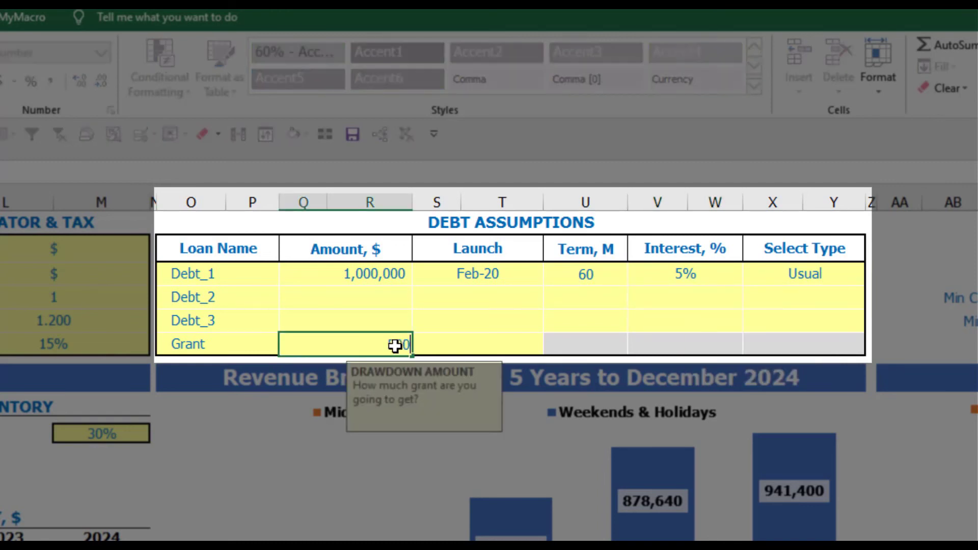
text(0,000)
key(Return)
click(528, 349)
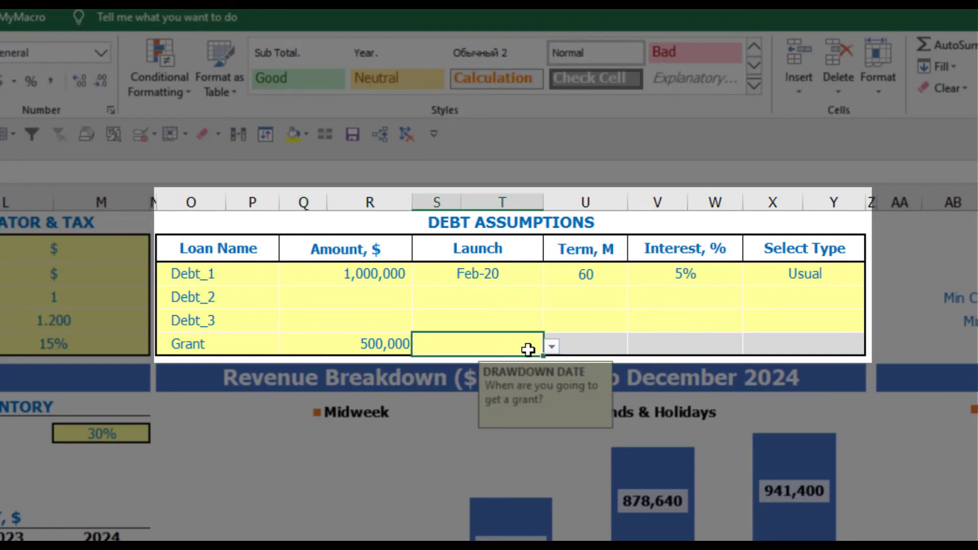
click(552, 350)
click(496, 400)
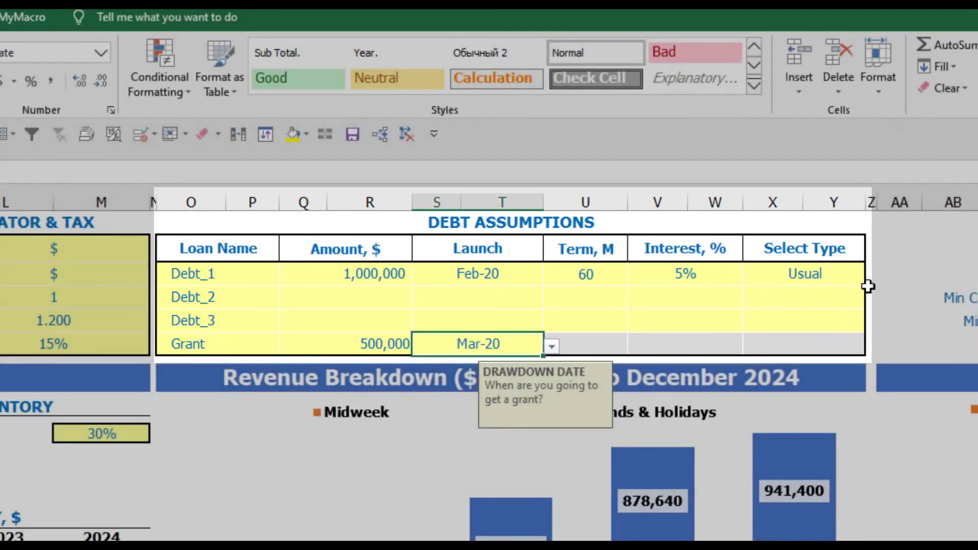
click(891, 260)
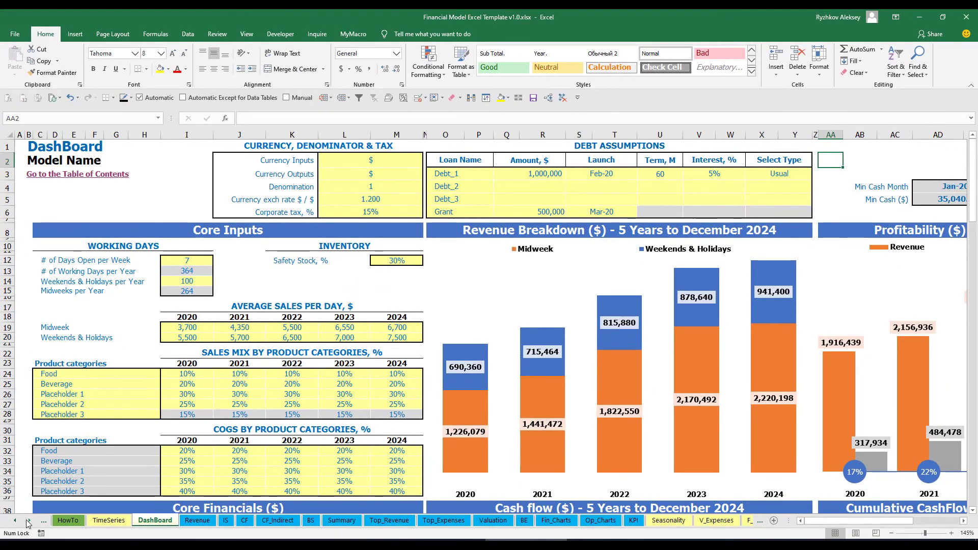
Review the Debt_1 drawdown, repayment and interest schedule on the Capital sheet
click(29, 523)
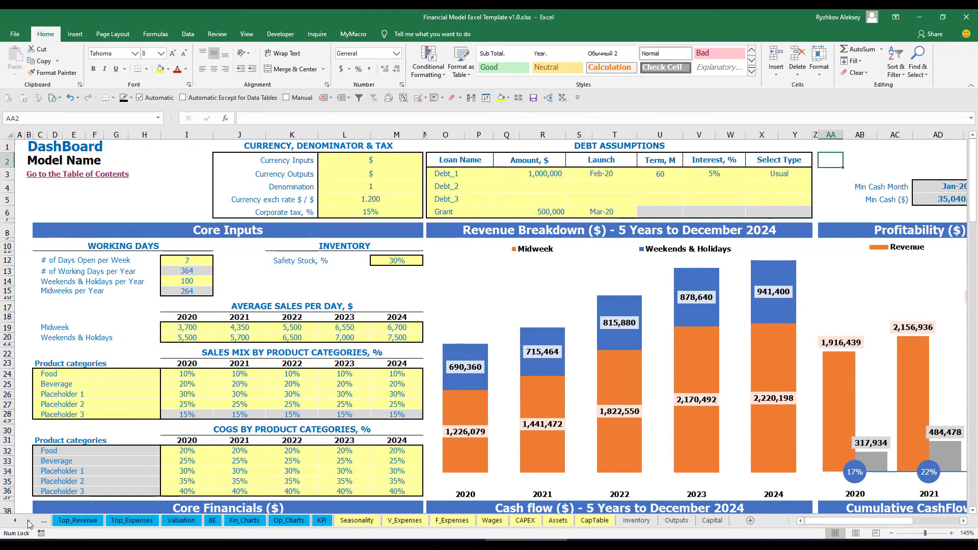
click(712, 519)
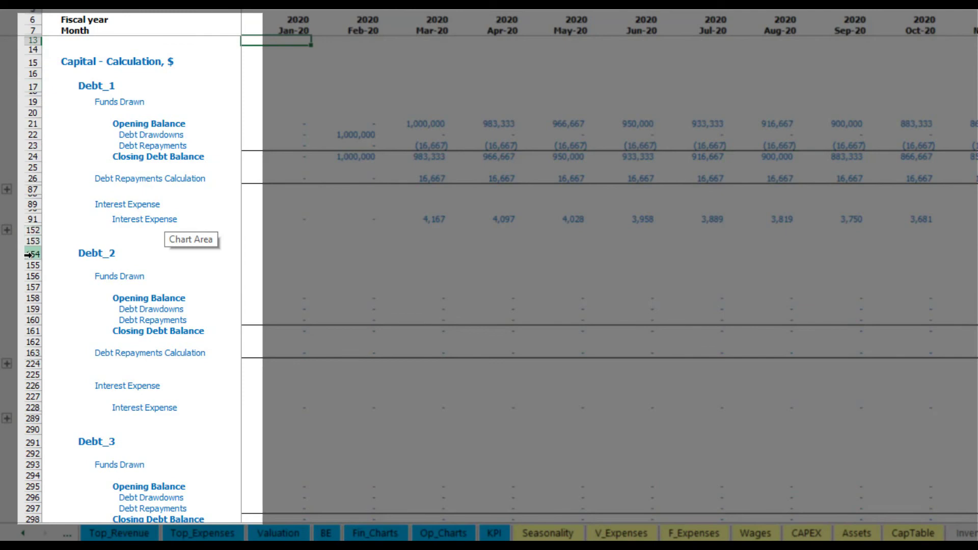
scroll(31, 255, down, 5)
scroll(40, 230, down, 5)
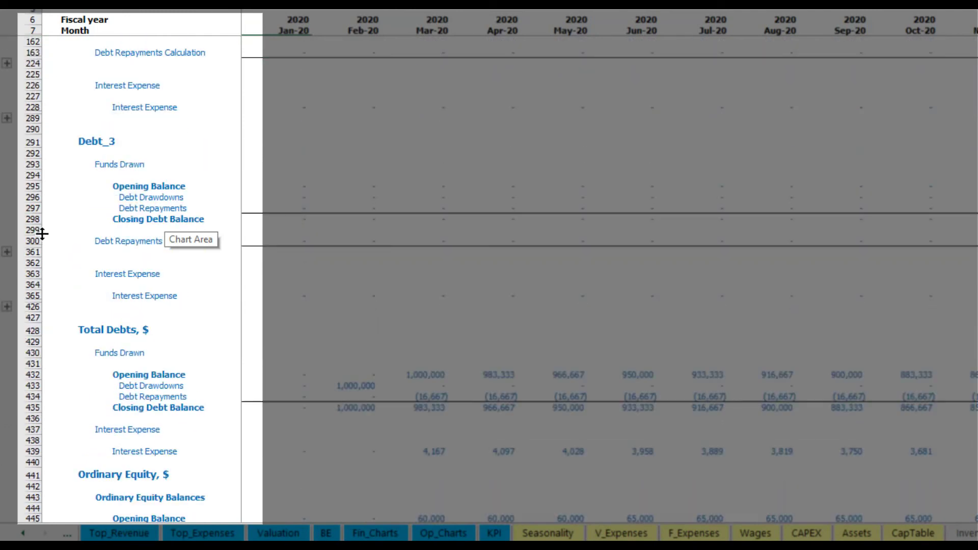
scroll(61, 263, up, 5)
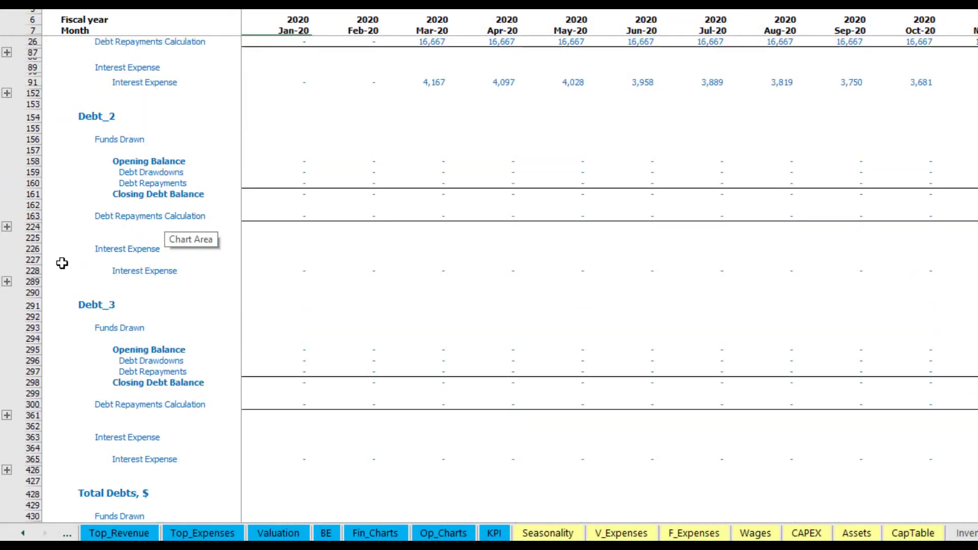
scroll(166, 261, up, 4)
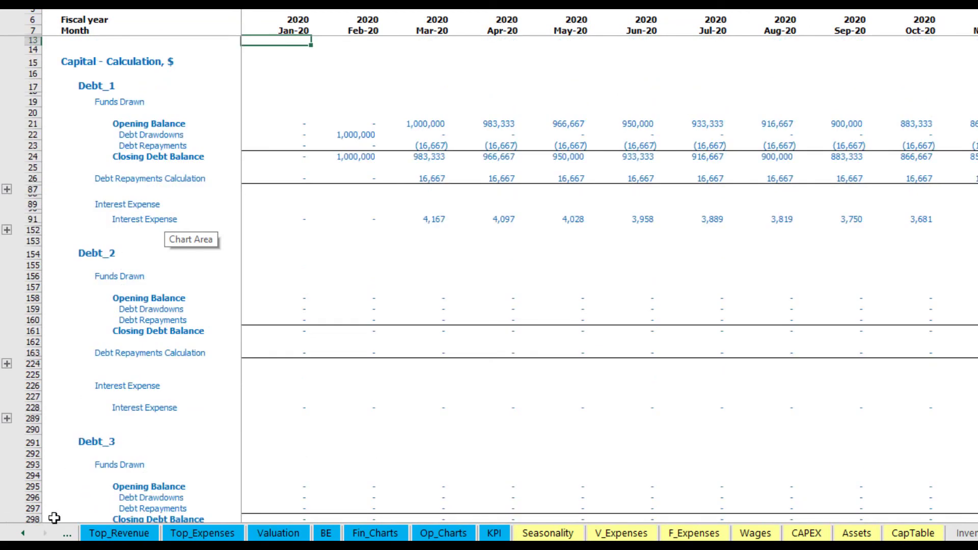
Check Interest Expense on the Income Statement, from (5,000) in Mar-20 to (4,250) by Dec-20
click(23, 532)
click(23, 533)
click(23, 532)
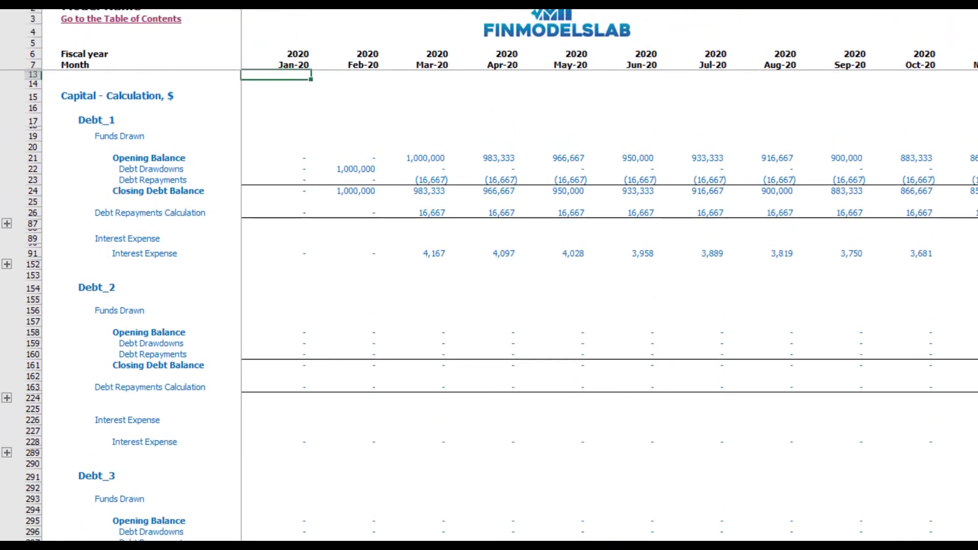
click(150, 533)
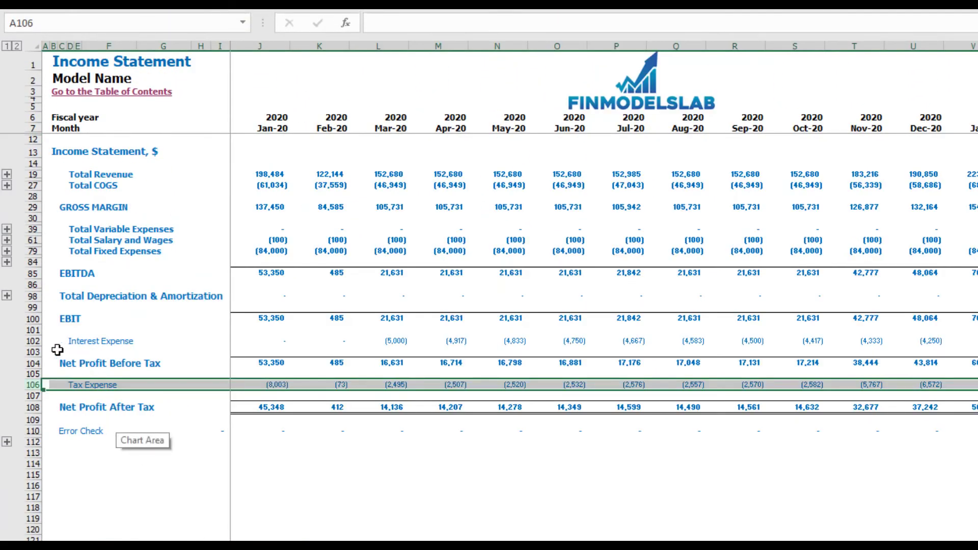
click(57, 342)
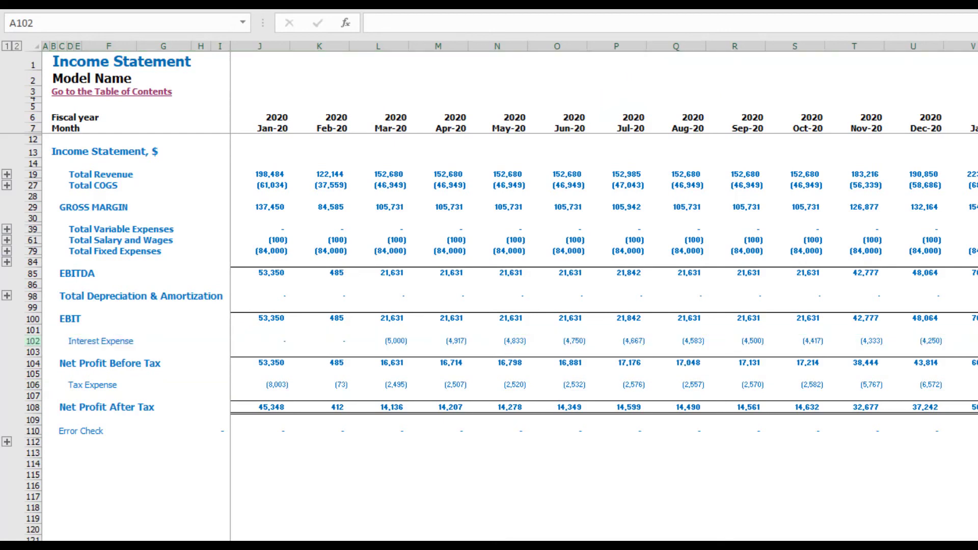
Review the Interest Paid, Debt Drawdowns and Debt Repayments cash-flow rows and the balance-sheet Debt row
key(ctrl+Page_Down)
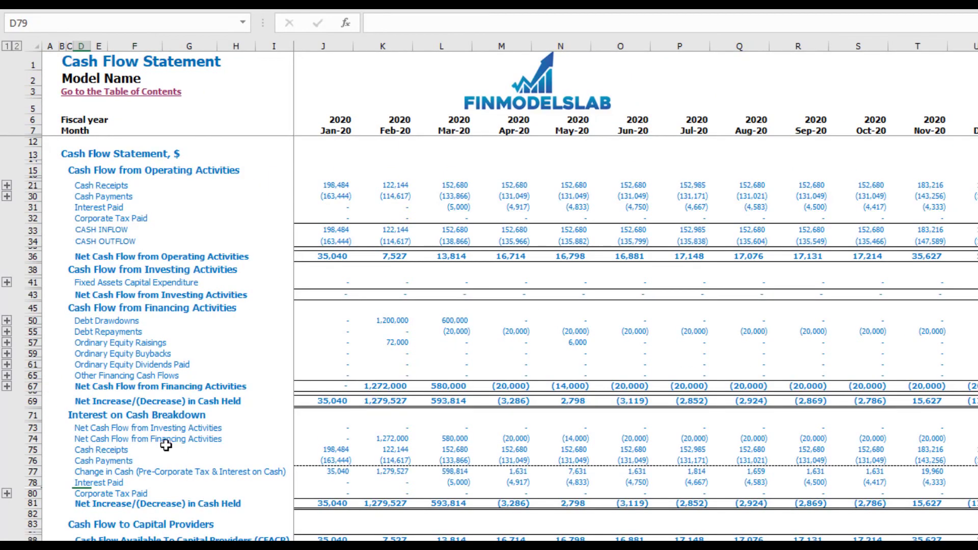
click(34, 207)
click(33, 320)
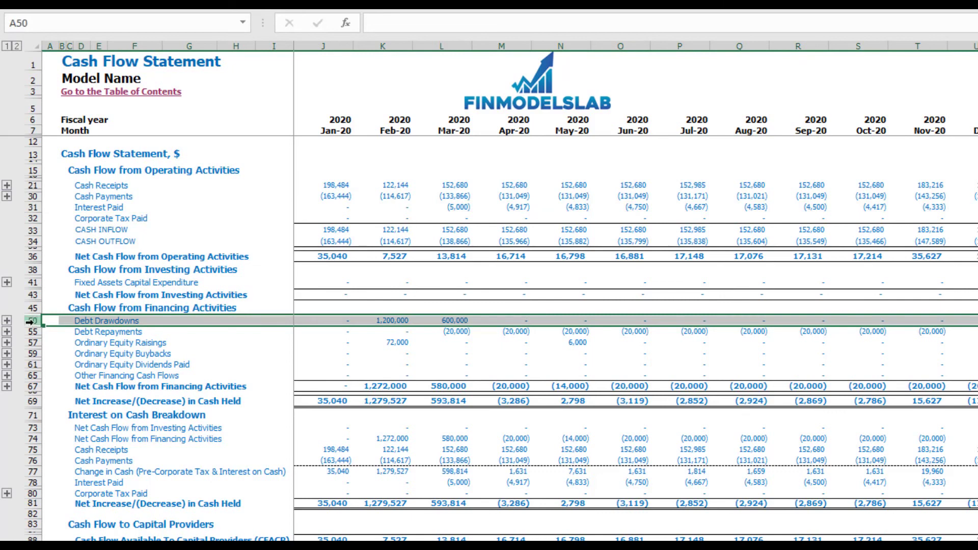
click(31, 331)
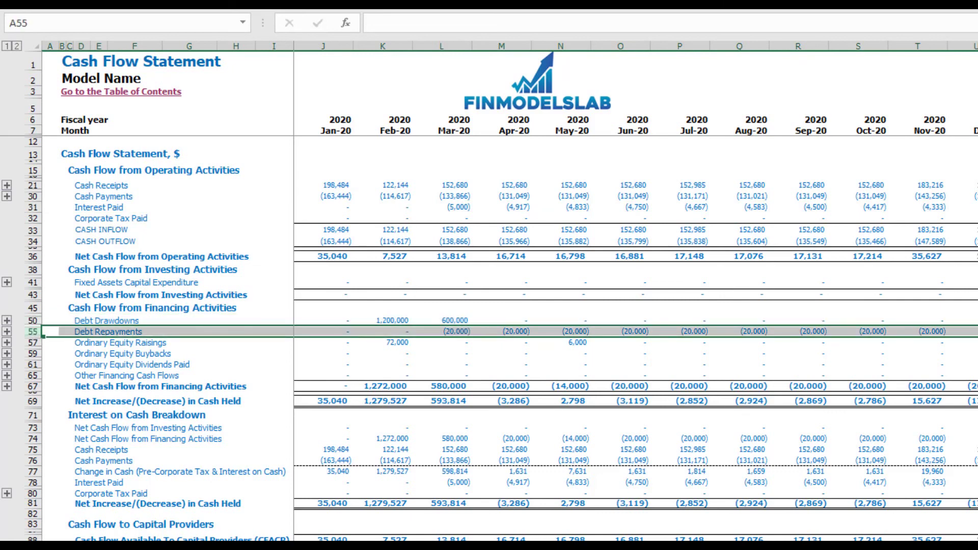
key(ctrl+Page_Down)
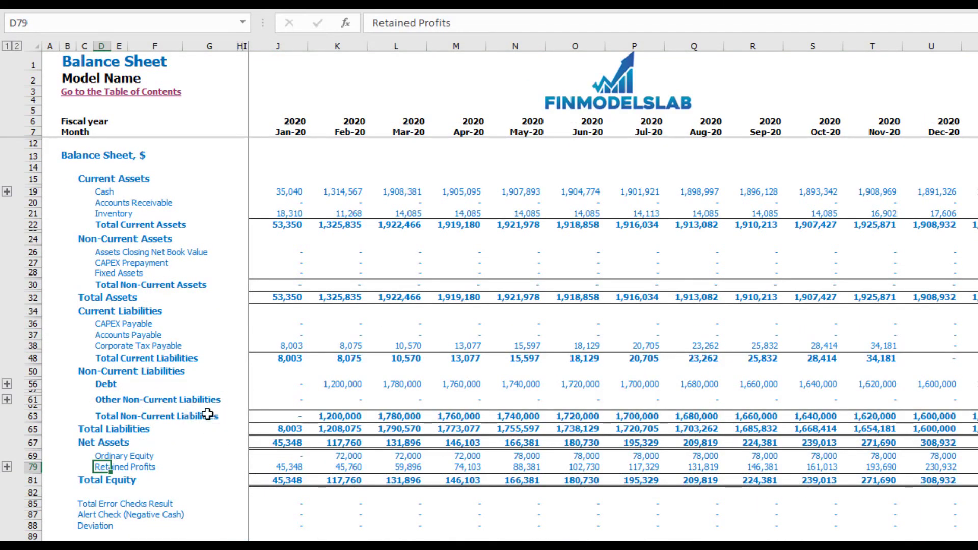
click(33, 384)
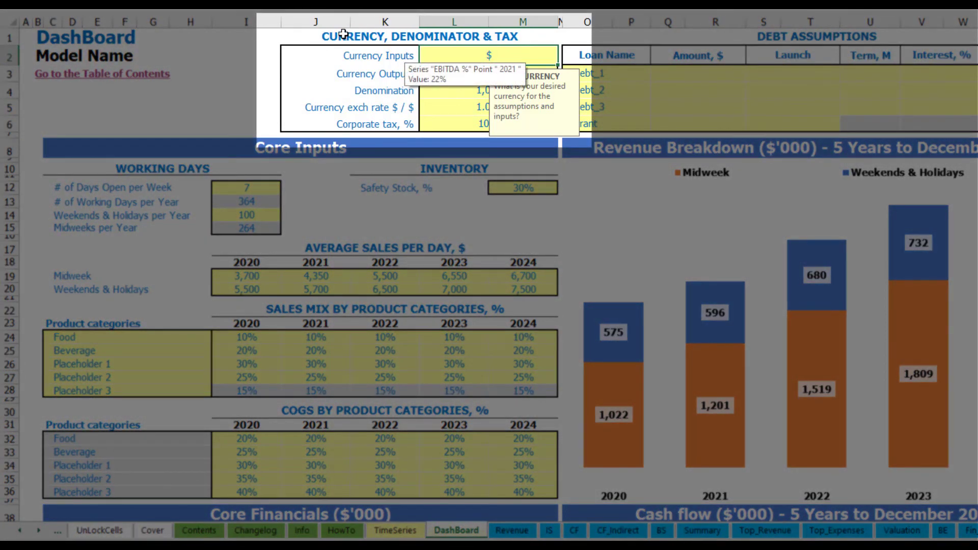
Set the DashBoard's Currency Inputs to USD and Currency Outputs to EUR
click(229, 63)
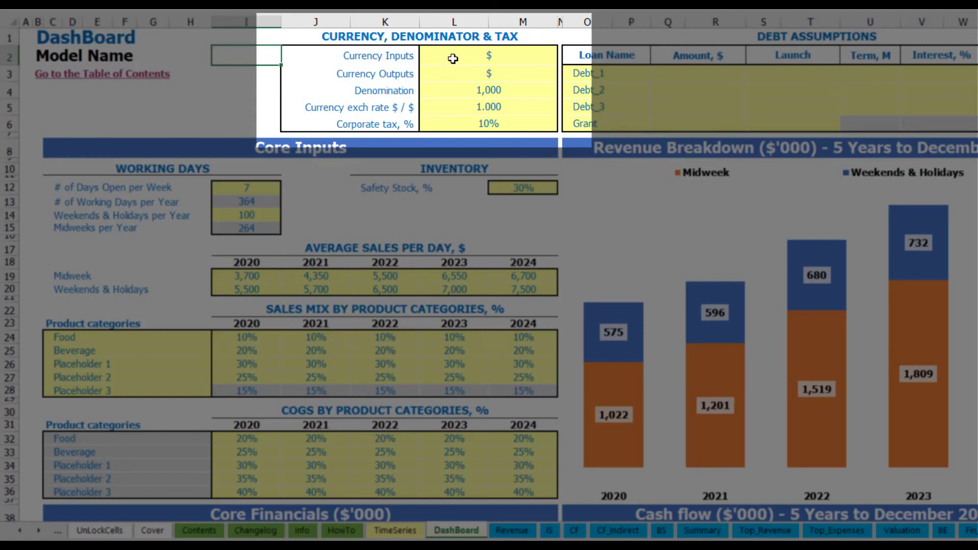
click(517, 52)
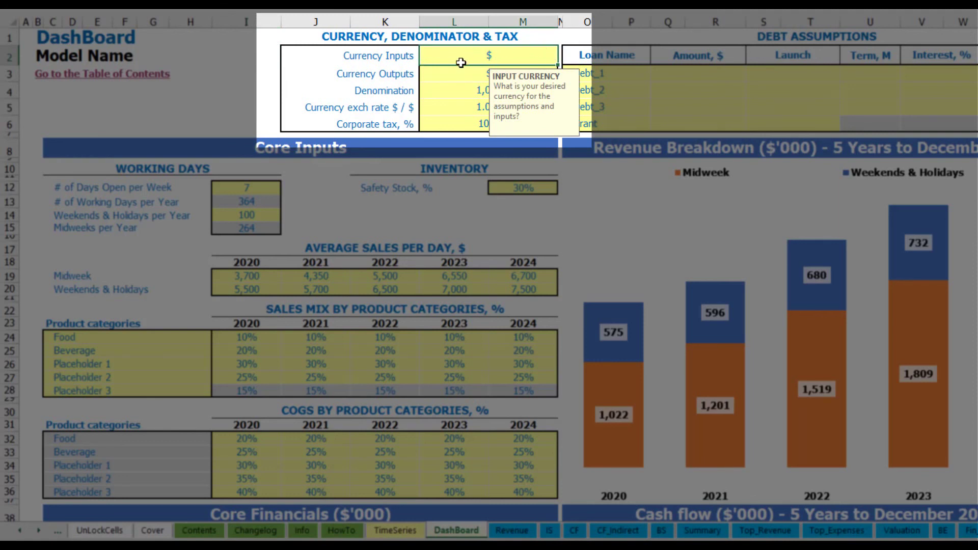
click(441, 77)
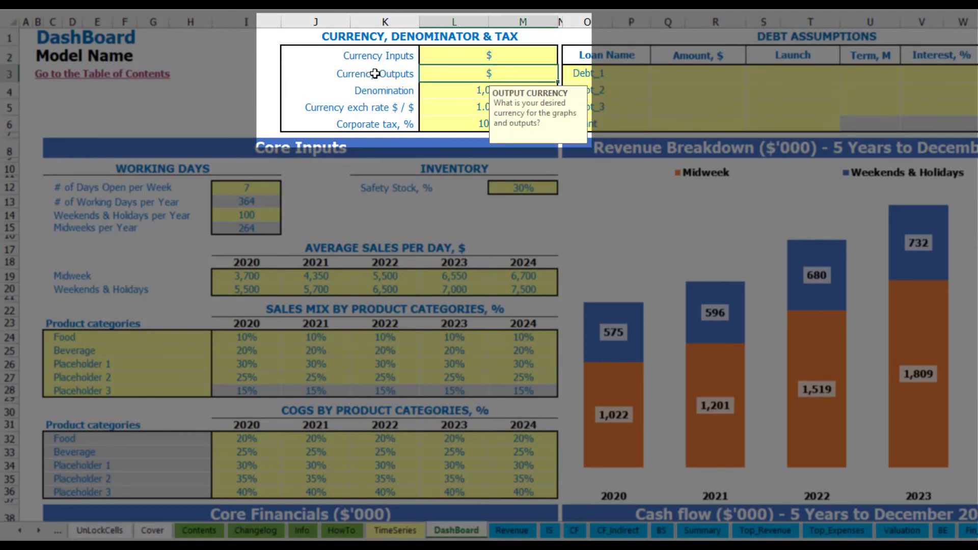
click(459, 58)
click(457, 75)
click(475, 57)
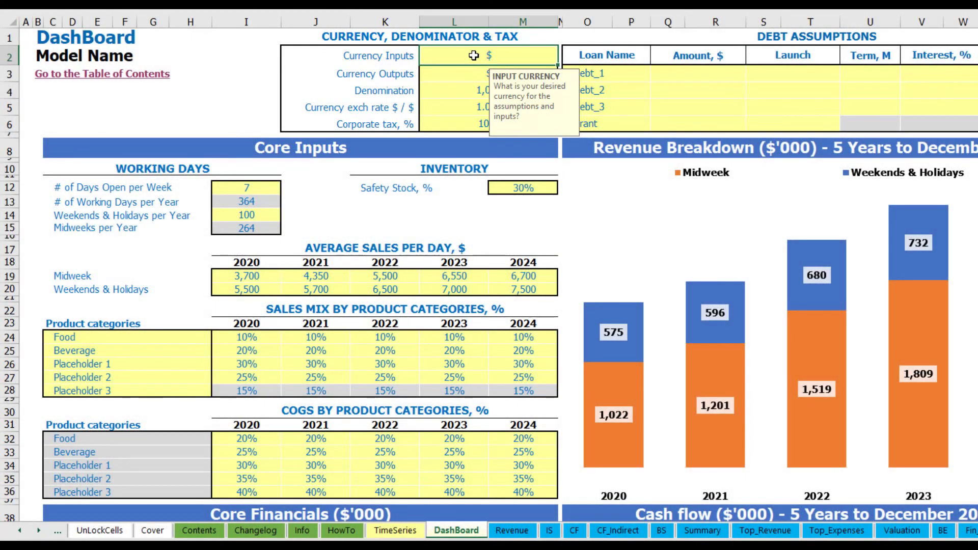
key(Return)
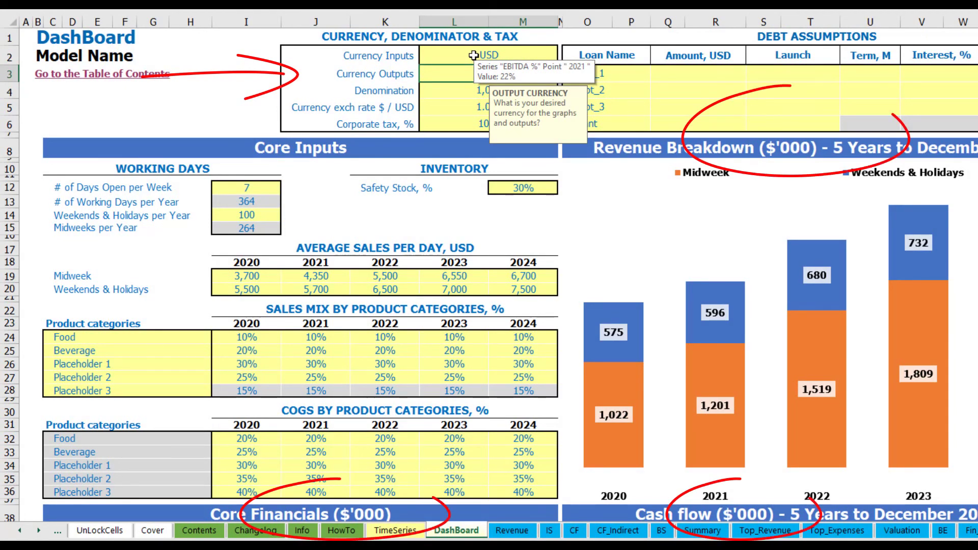
text(EUR)
key(Return)
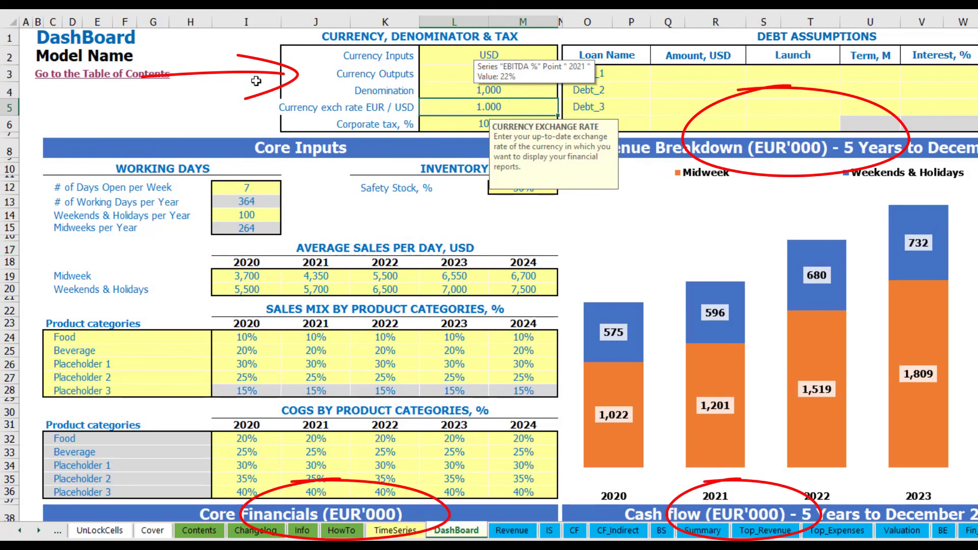
Enter 1.2 as the EUR/USD exchange rate
click(255, 77)
click(469, 106)
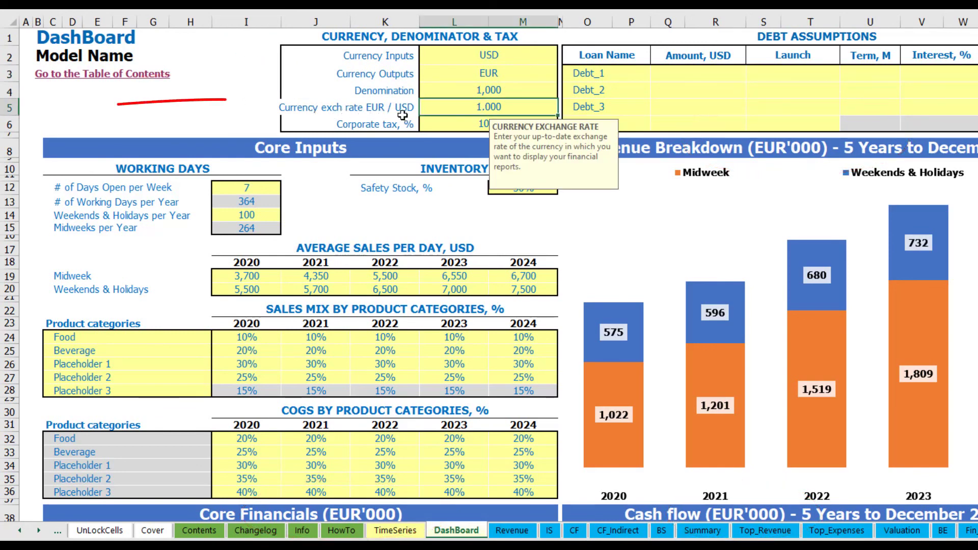
text(1.)
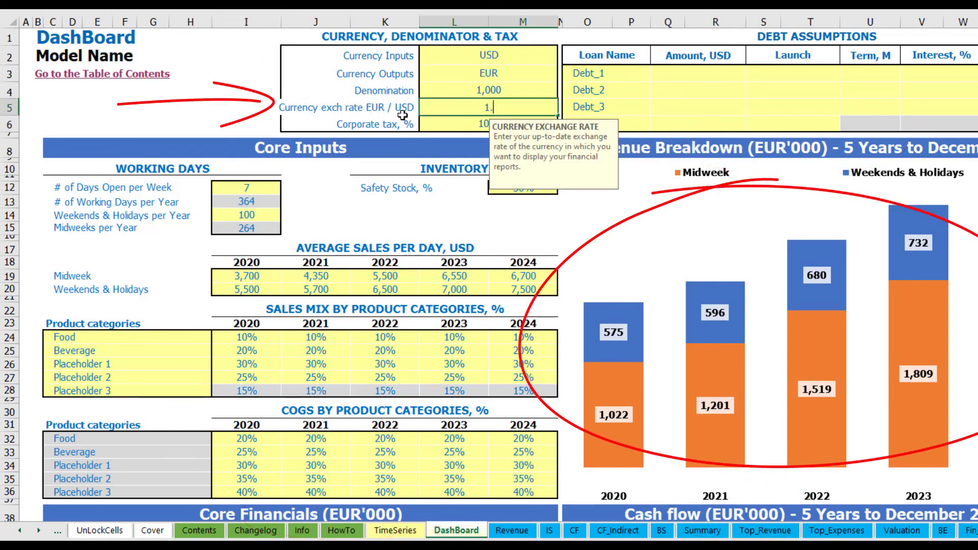
text(2)
key(Return)
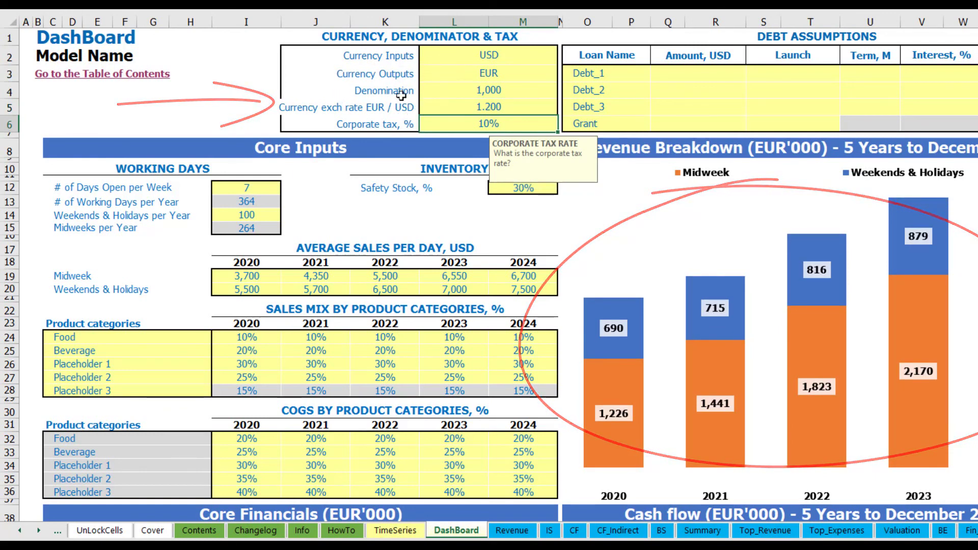
Review the USD input, EUR output and 1.2 exchange-rate settings, then select Denomination
click(465, 55)
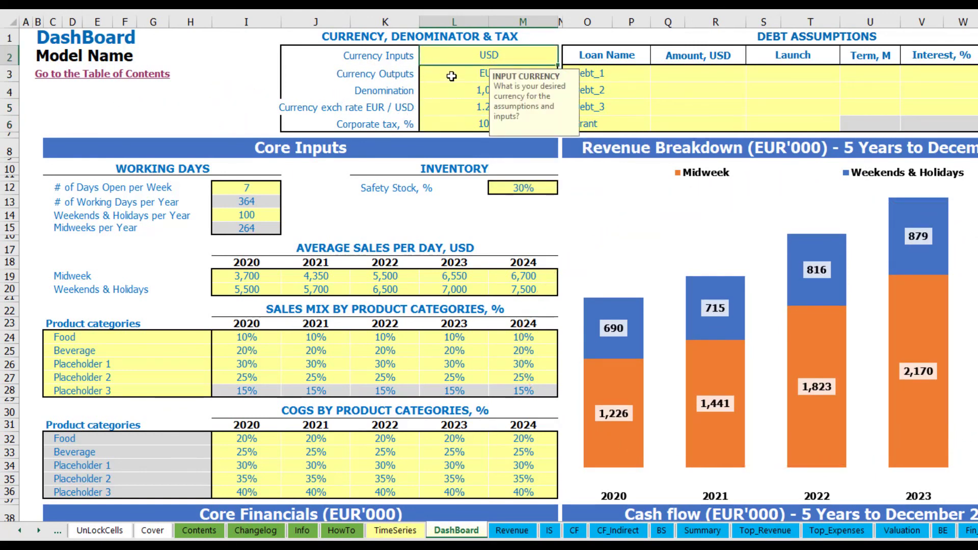
click(452, 76)
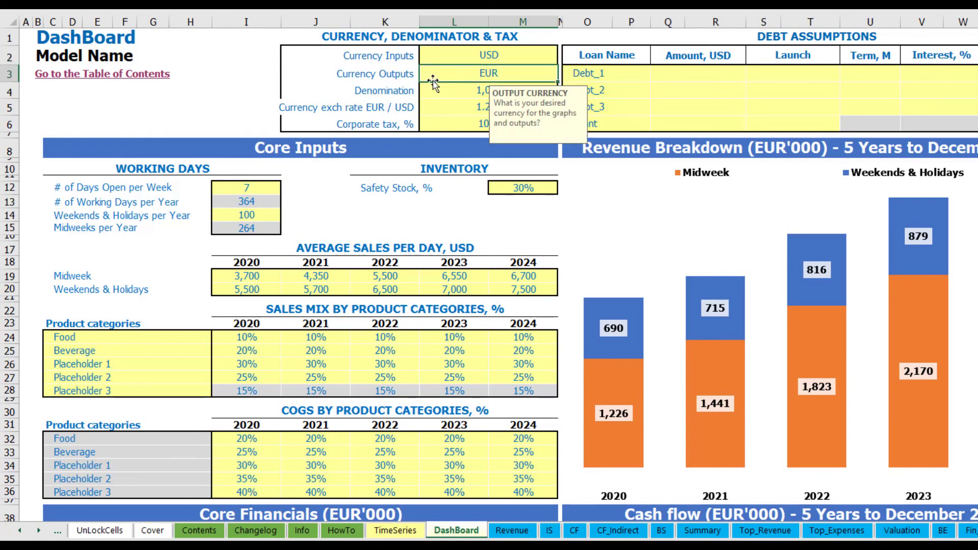
click(439, 107)
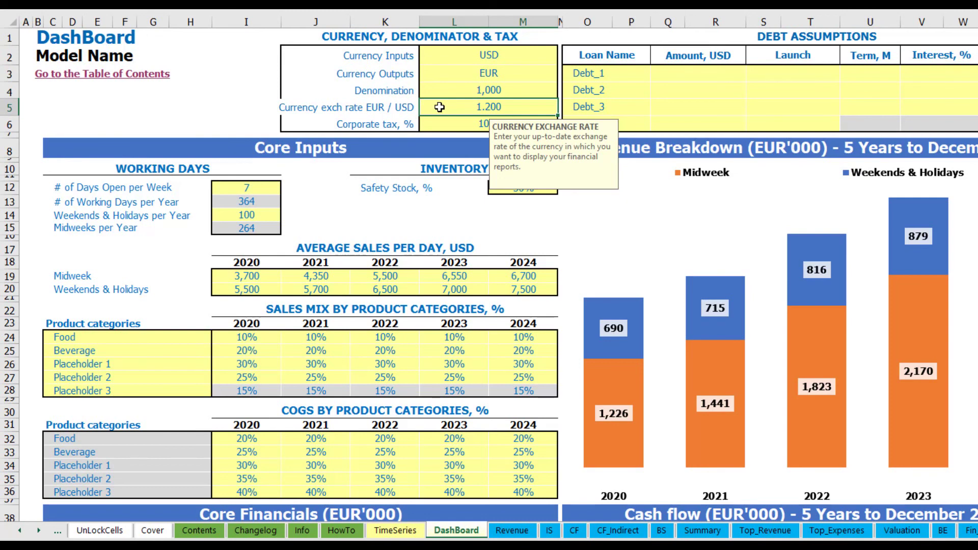
click(461, 88)
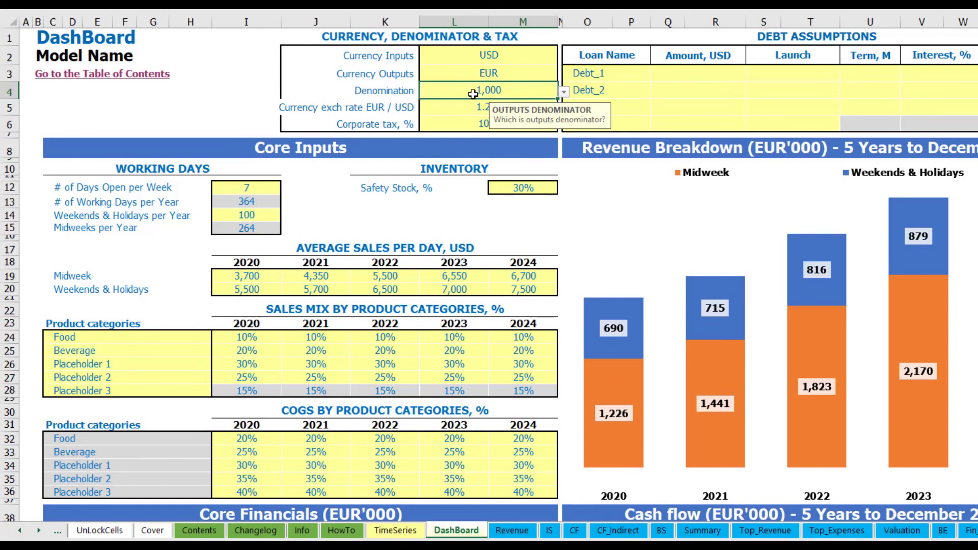
Check the Financial Statements Summary titles currently showing EUR'000
click(702, 530)
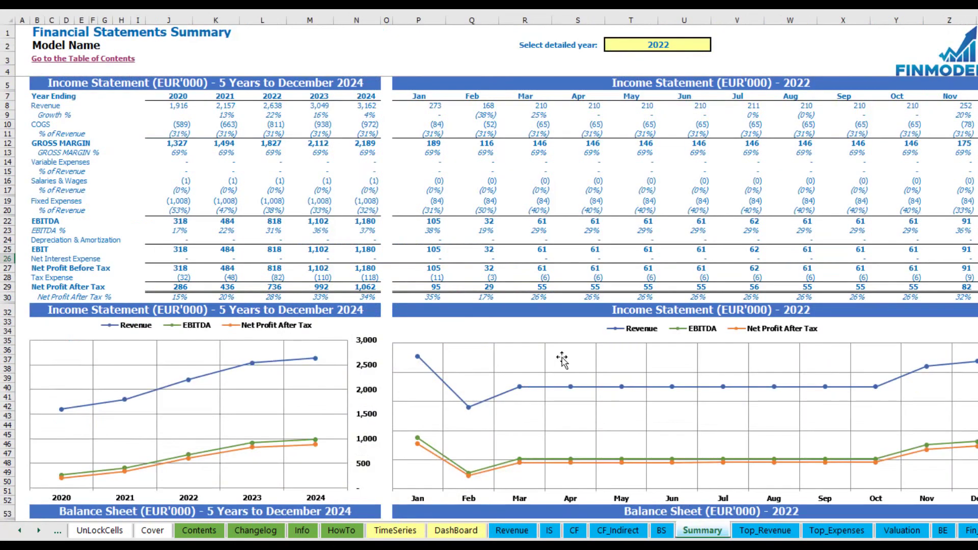
click(211, 86)
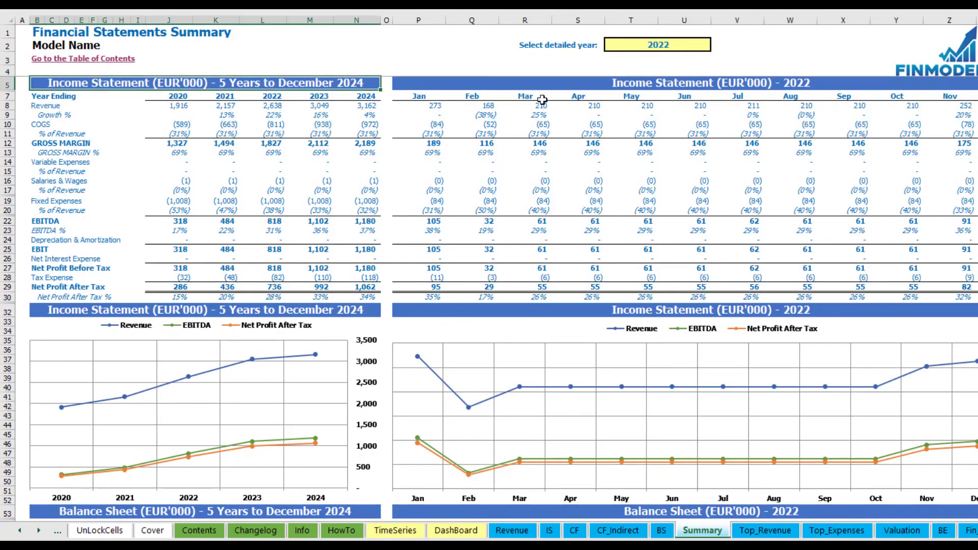
click(702, 79)
click(279, 82)
Try a denomination of 1,000,000 and check its effect on the Summary titles
click(456, 530)
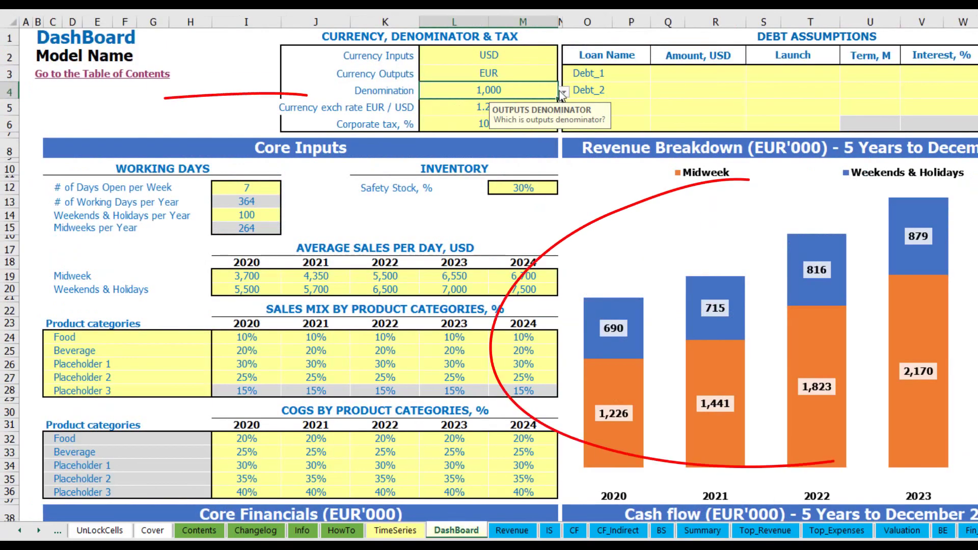
click(563, 92)
click(497, 133)
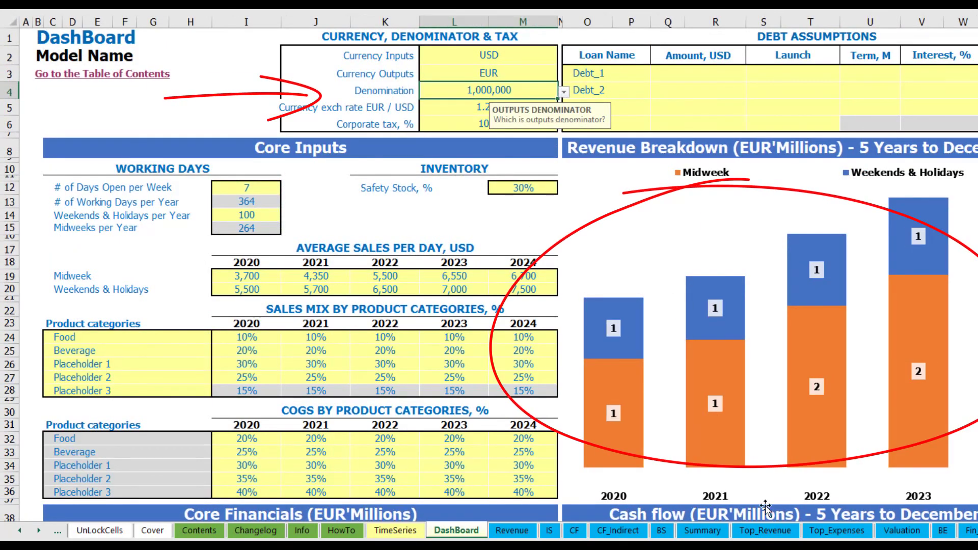
click(700, 530)
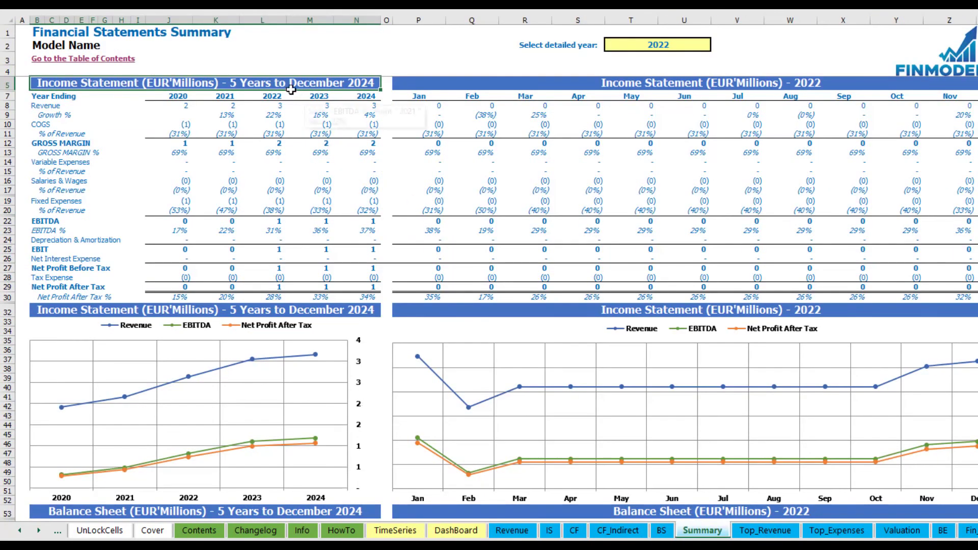
click(538, 82)
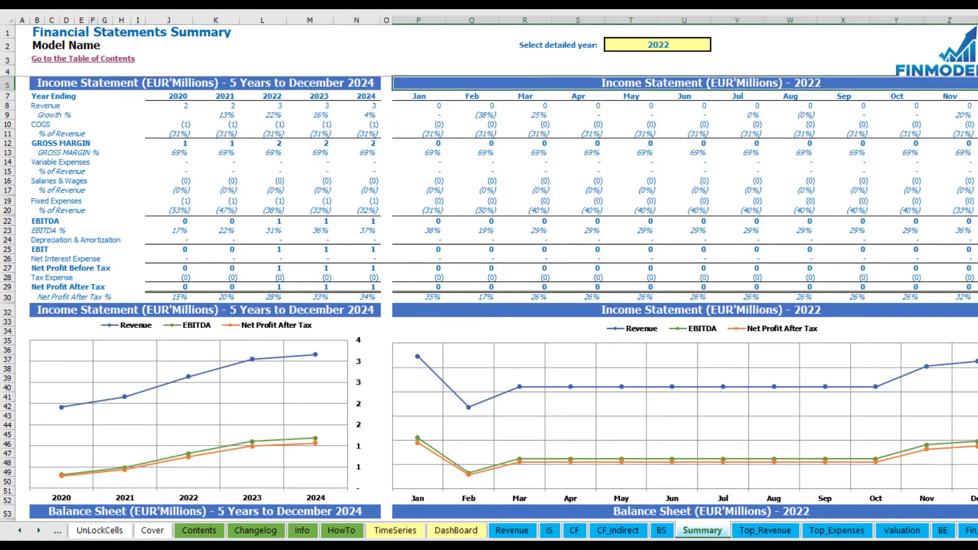
click(456, 530)
Set the denomination to 1 and verify the change on the Summary sheet
click(563, 92)
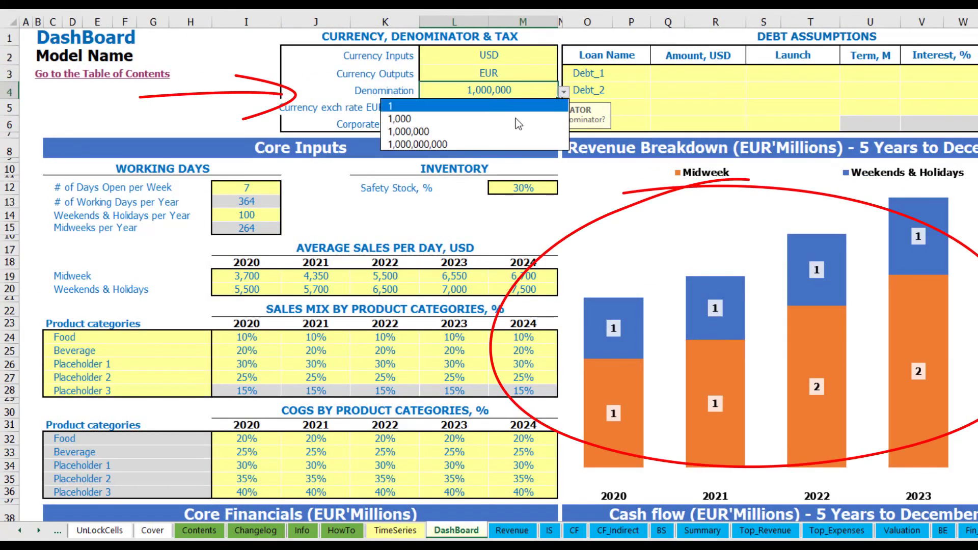
click(471, 106)
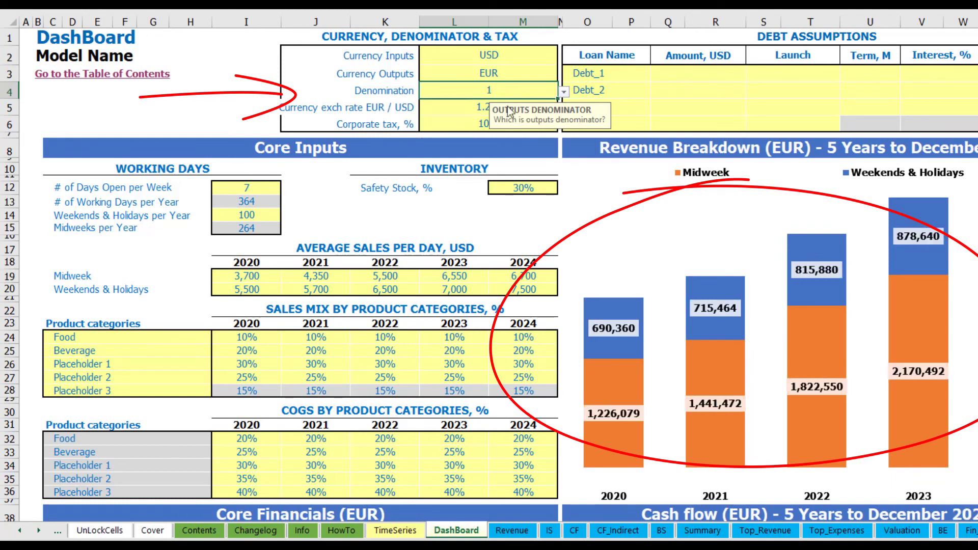
click(702, 530)
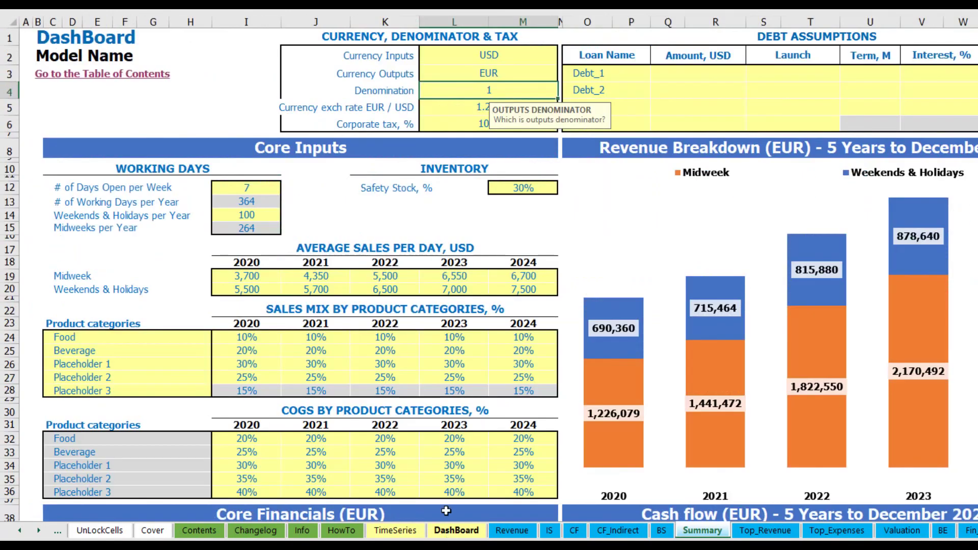
click(456, 530)
Set corporate tax to 15% and check the Tax Expense row on the Income Statement
click(460, 118)
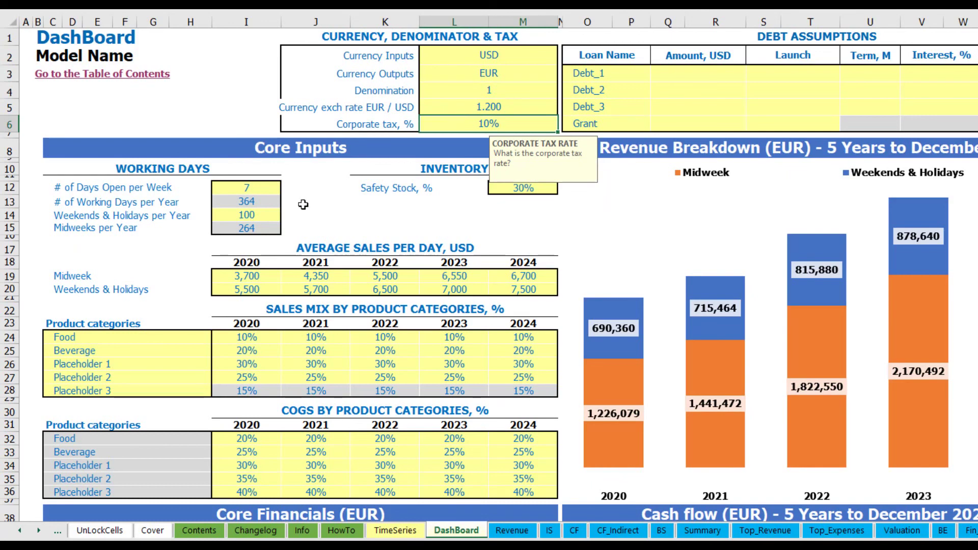
text(15)
key(Return)
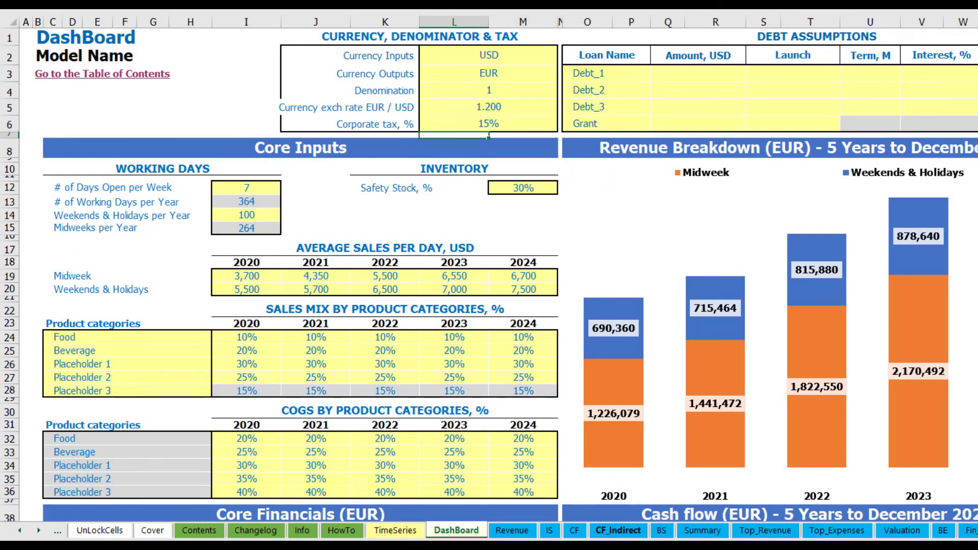
click(549, 530)
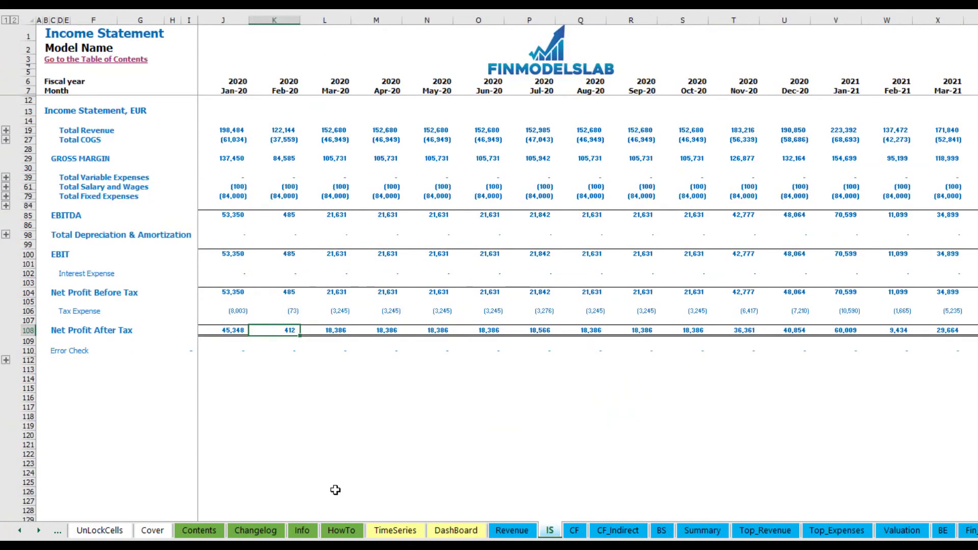
click(29, 313)
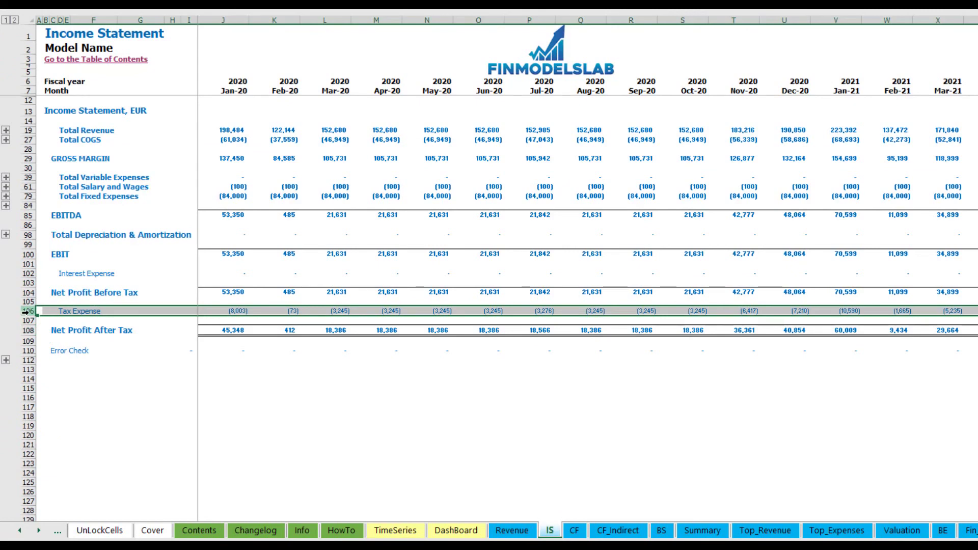